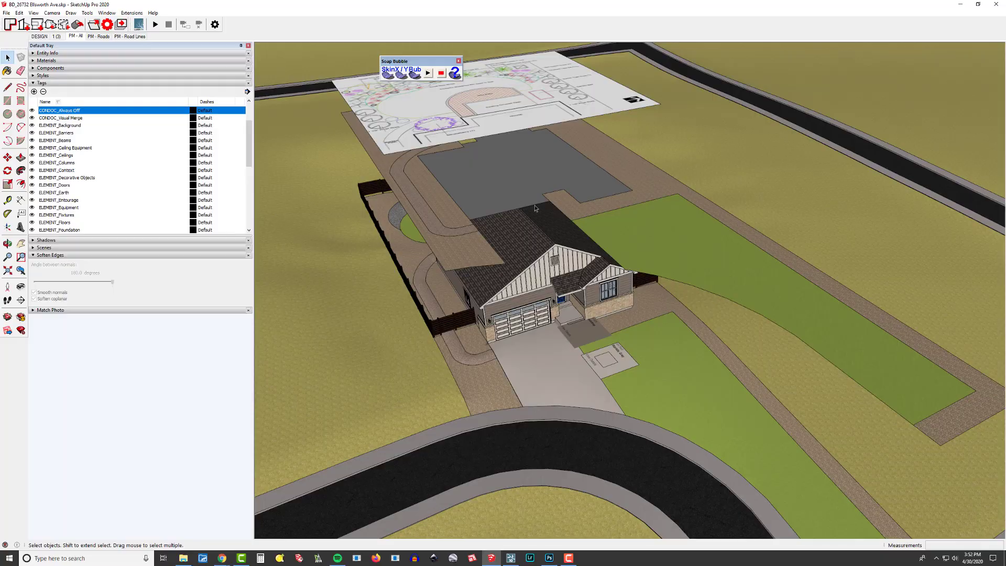
Open the raised site-plan group and draw a rectangle from the building pad's front corner to the front corner of the adjacent paver strip
mouse_move(535, 205)
mouse_down()
mouse_move(601, 188)
mouse_move(483, 258)
mouse_up()
key(space)
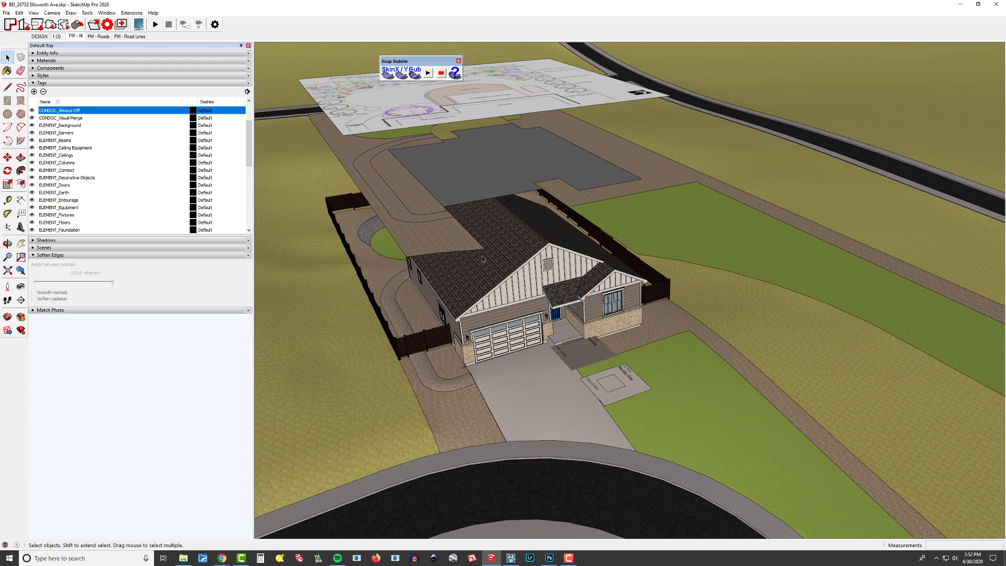
scroll(456, 232, up, 1)
double_click(456, 232)
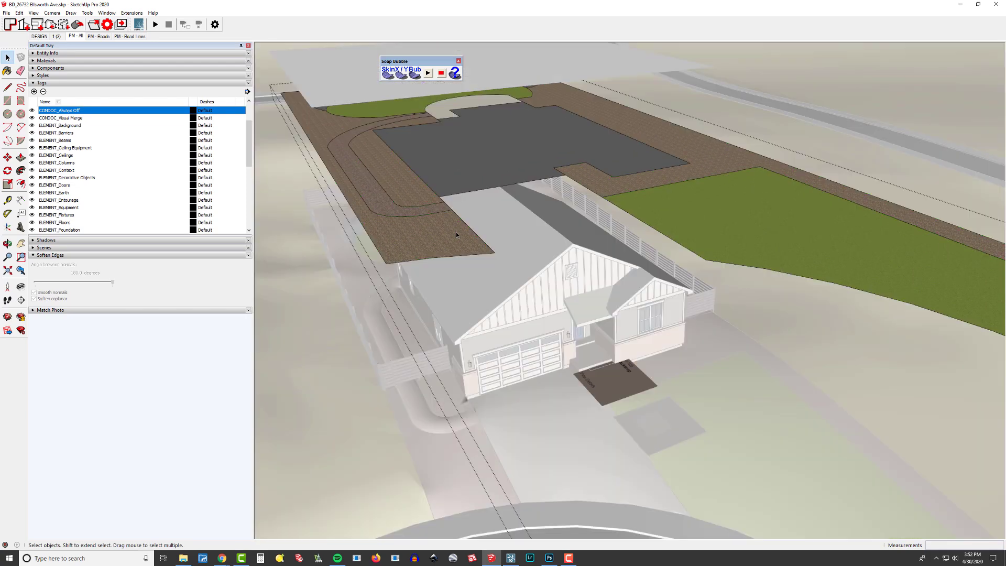
middle_drag(456, 231, 447, 266)
scroll(451, 249, up, 3)
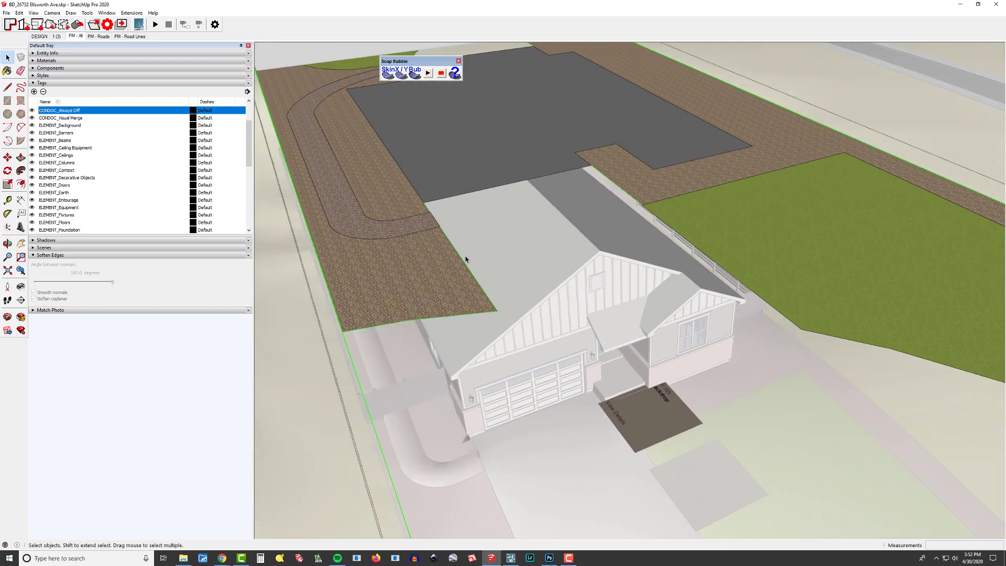
key(r)
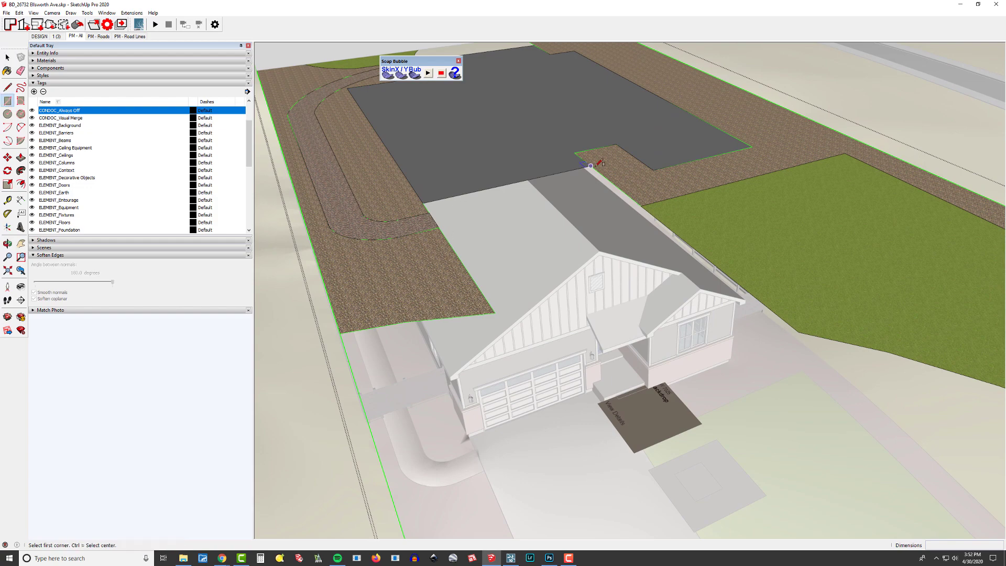
click(591, 166)
click(495, 312)
Extend the rectangle toward the street with a copy of its face, and erase the dividing edge to leave one surface
middle_drag(477, 199, 567, 260)
key(space)
click(505, 255)
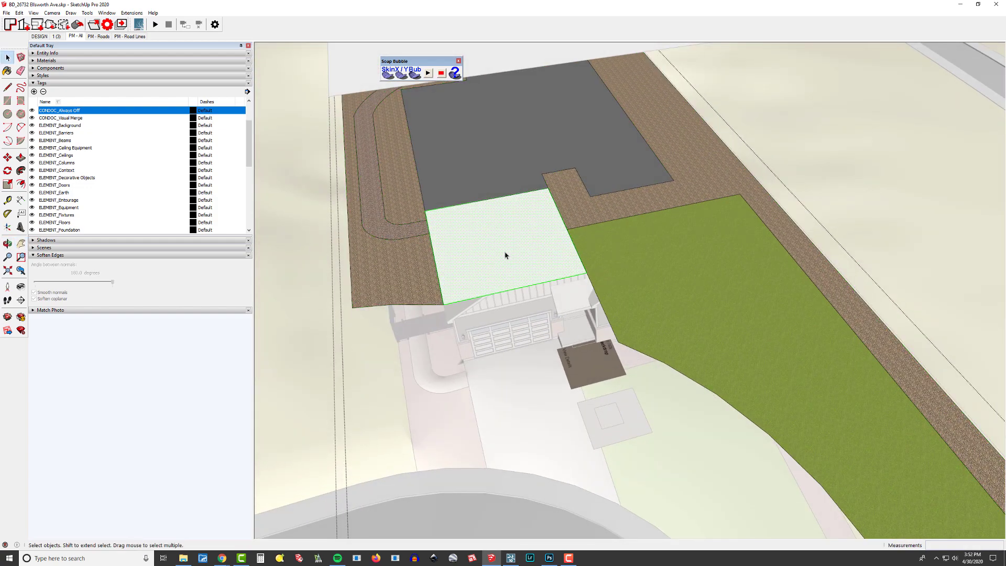
key(m)
click(493, 200)
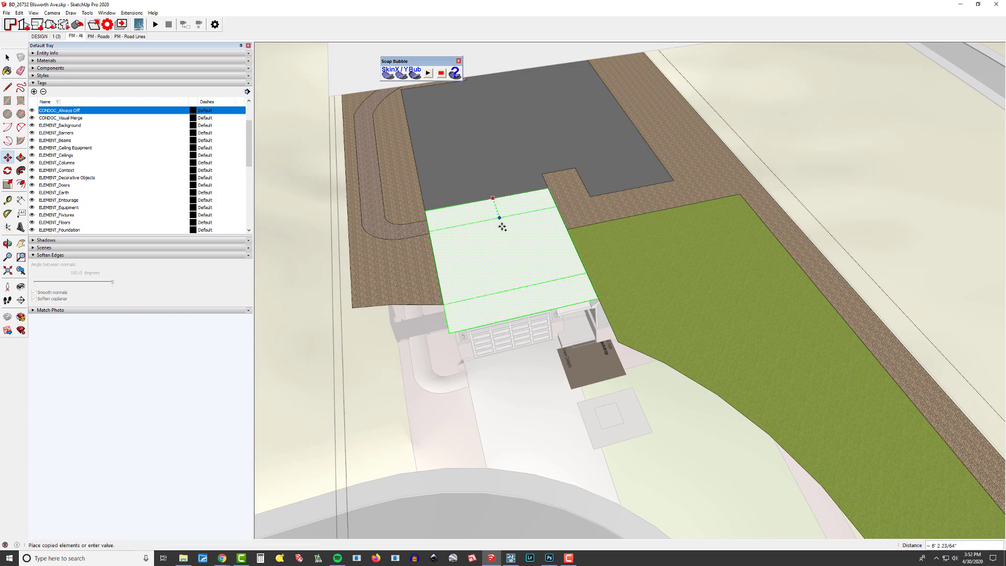
click(534, 284)
key(e)
click(532, 284)
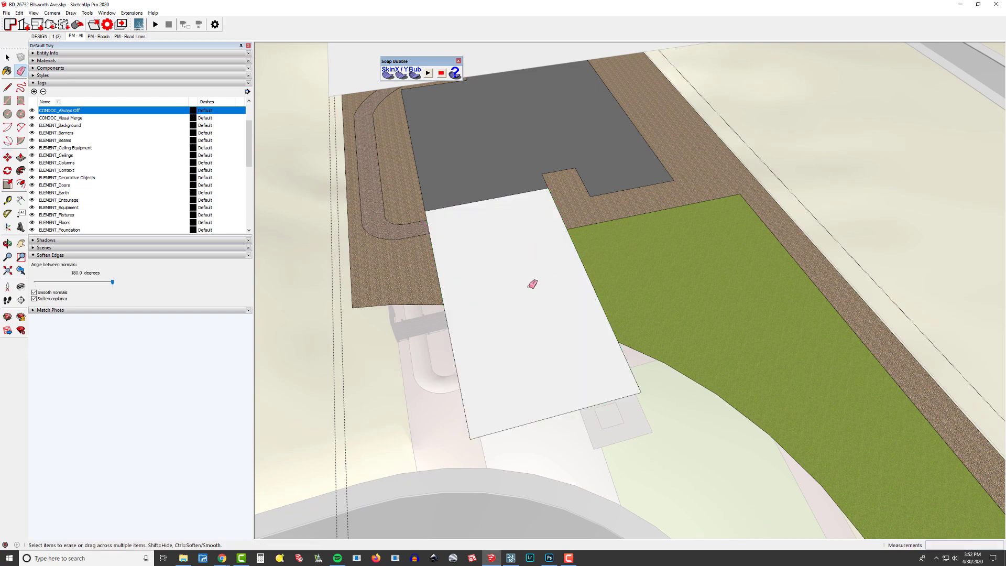
Copy the surface of the existing ground-level driveway from inside its group, and exit that group
mouse_move(532, 284)
middle_down()
mouse_move(702, 251)
mouse_move(680, 272)
mouse_move(611, 273)
mouse_move(605, 248)
middle_up()
scroll(694, 268, down, 1)
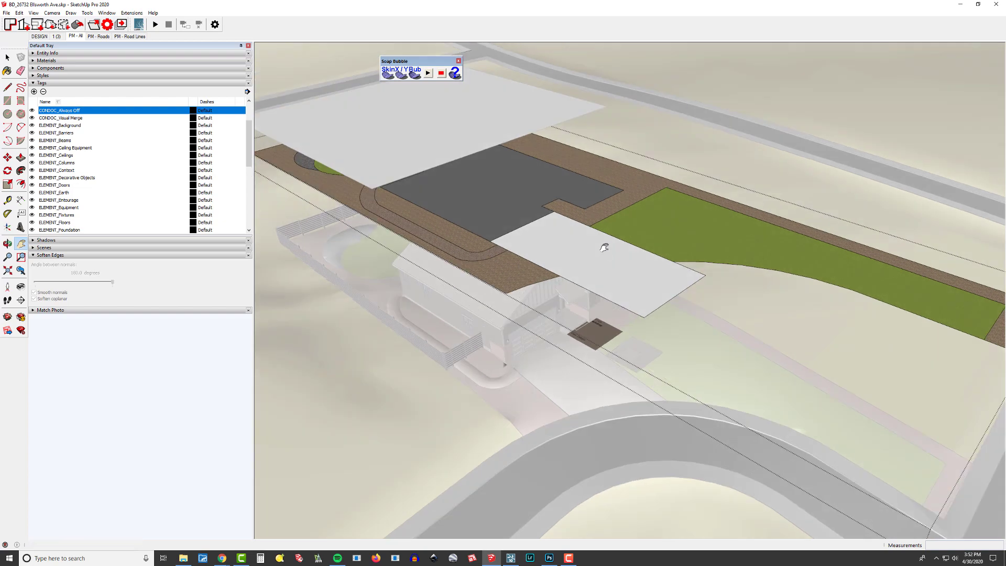
key(space)
click(564, 375)
double_click(563, 375)
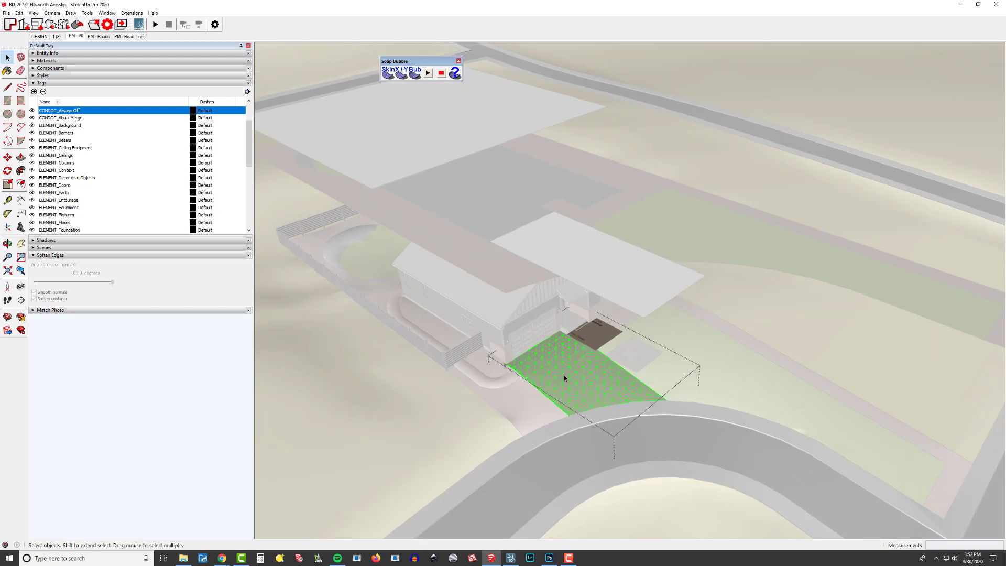
click(563, 375)
double_click(576, 381)
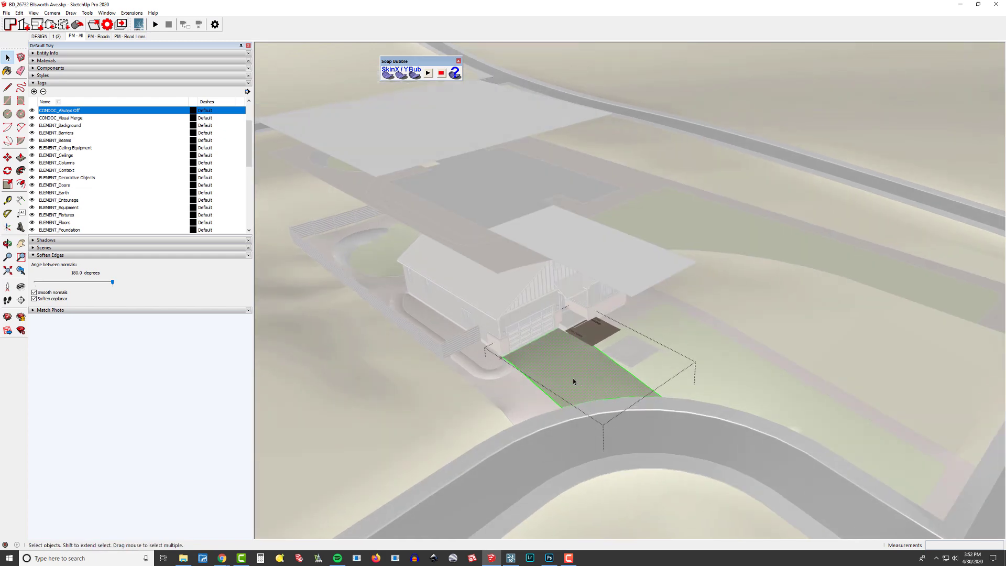
key(Escape)
Group the extended rectangle, hide the rest of the model, and paste the driveway surface in place inside the new group
double_click(610, 253)
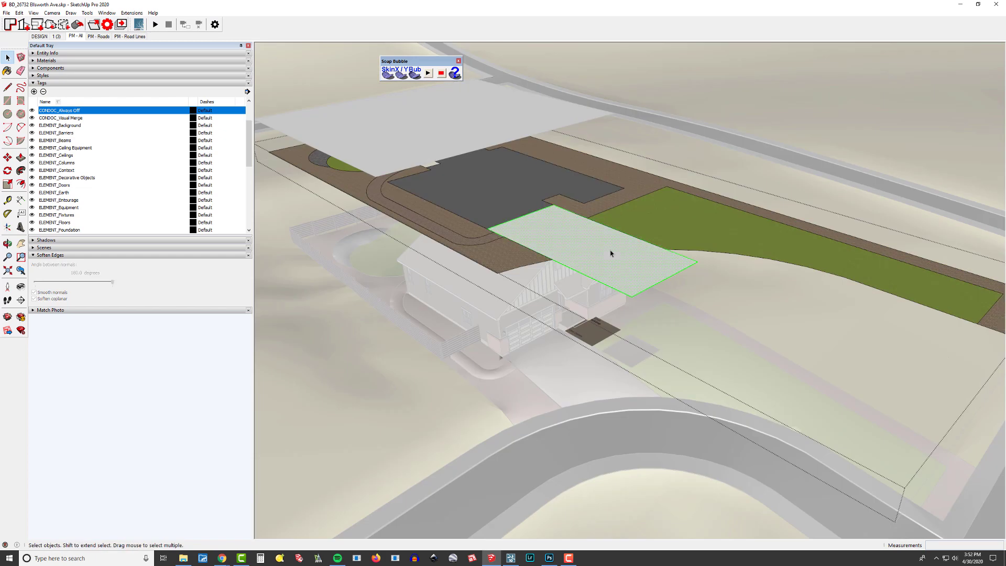
double_click(602, 263)
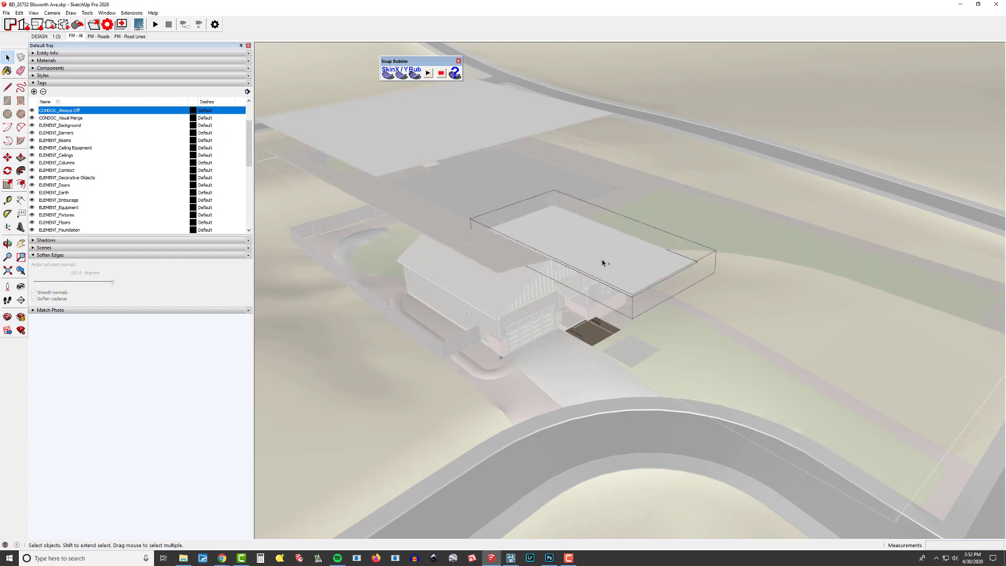
key(ctrl+h)
key(ctrl+shift+v)
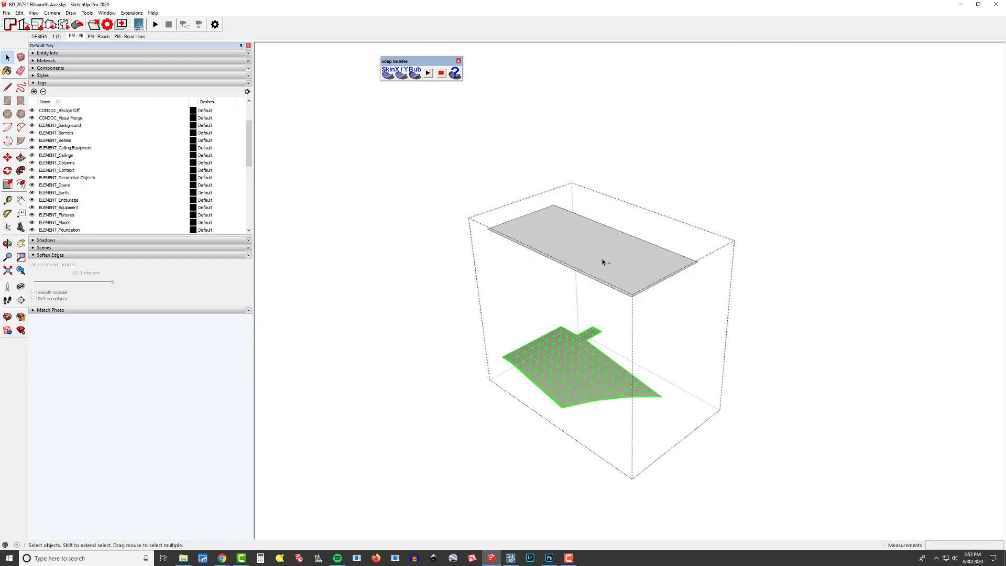
Move the pasted driveway surface about 68' straight up so it sits above the rectangle
key(m)
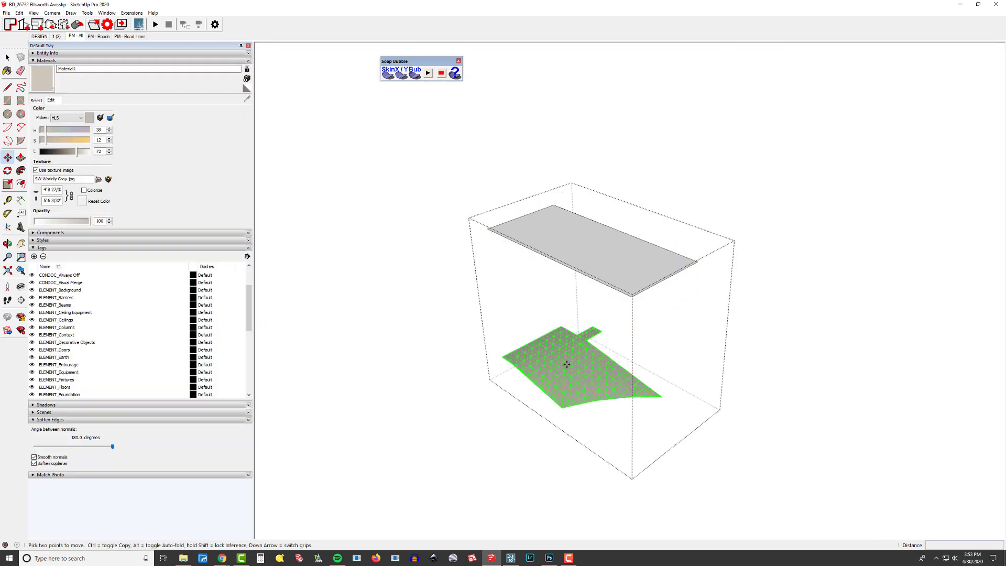
click(567, 364)
click(680, 123)
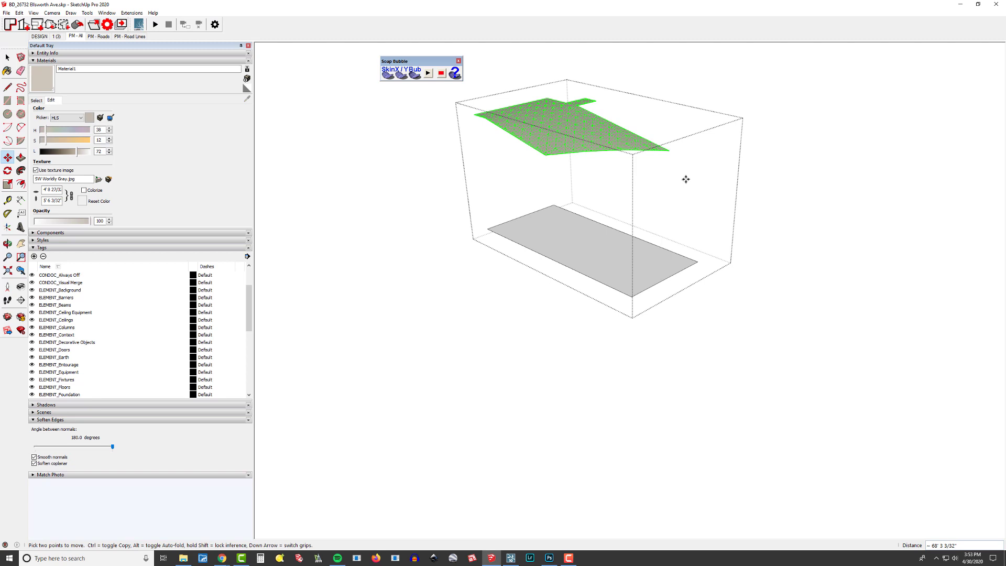
Show the Sandbox tools and drape the driveway outline onto the rectangle below
right_click(427, 73)
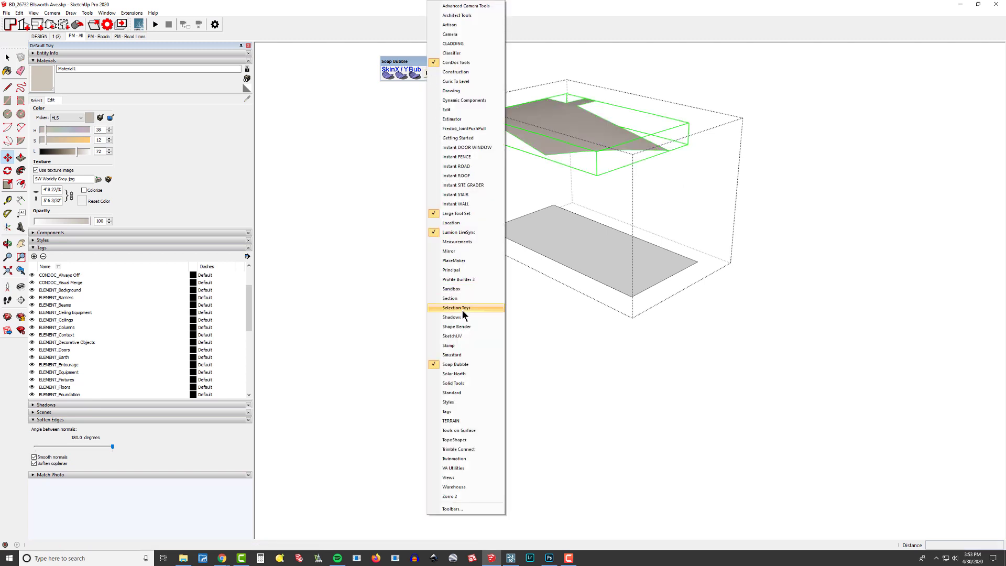
click(451, 288)
click(659, 98)
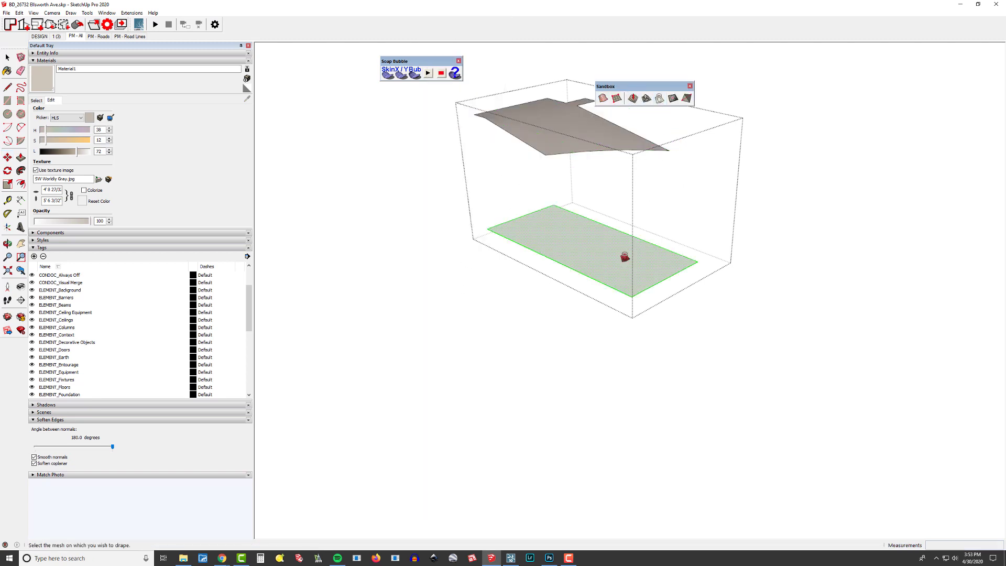
click(625, 257)
Delete the part of the rectangle beyond the draped street curve, and delete the driveway copy above it
key(e)
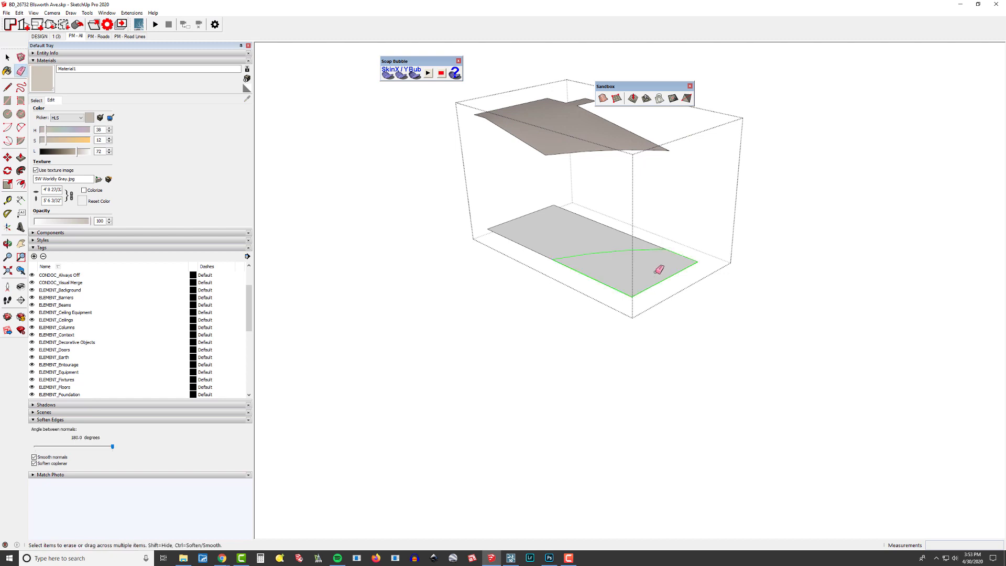
key(space)
click(641, 268)
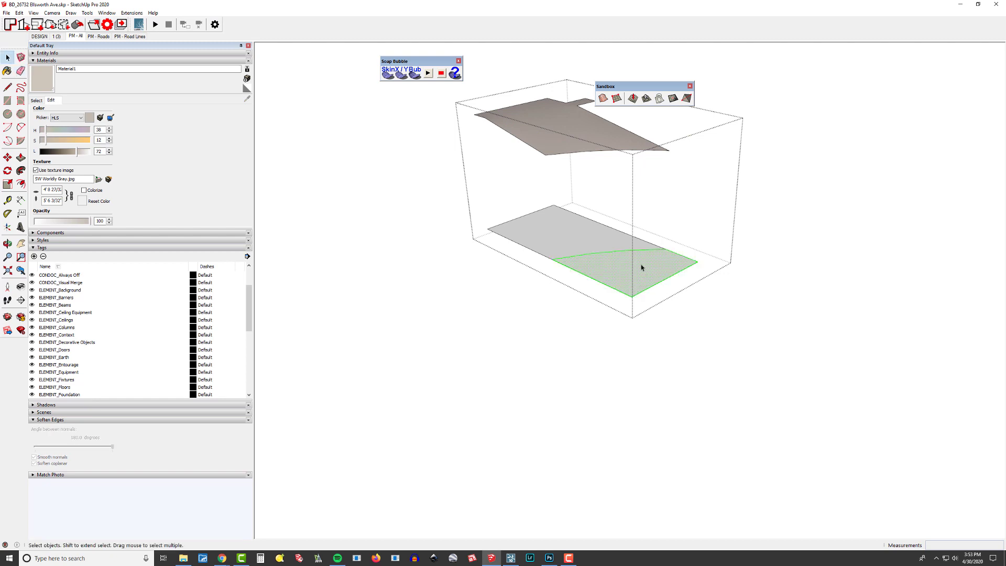
key(Delete)
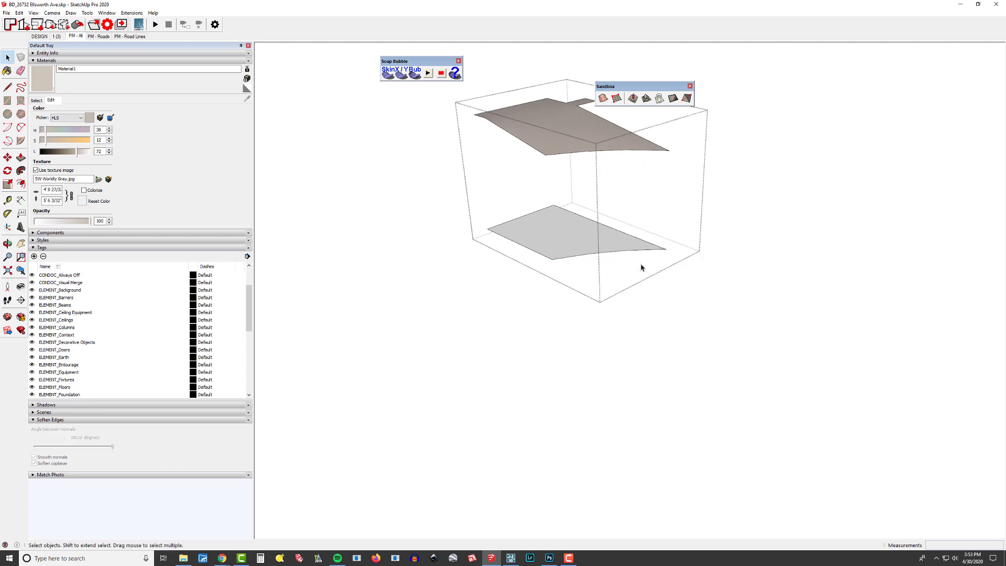
click(574, 119)
key(Delete)
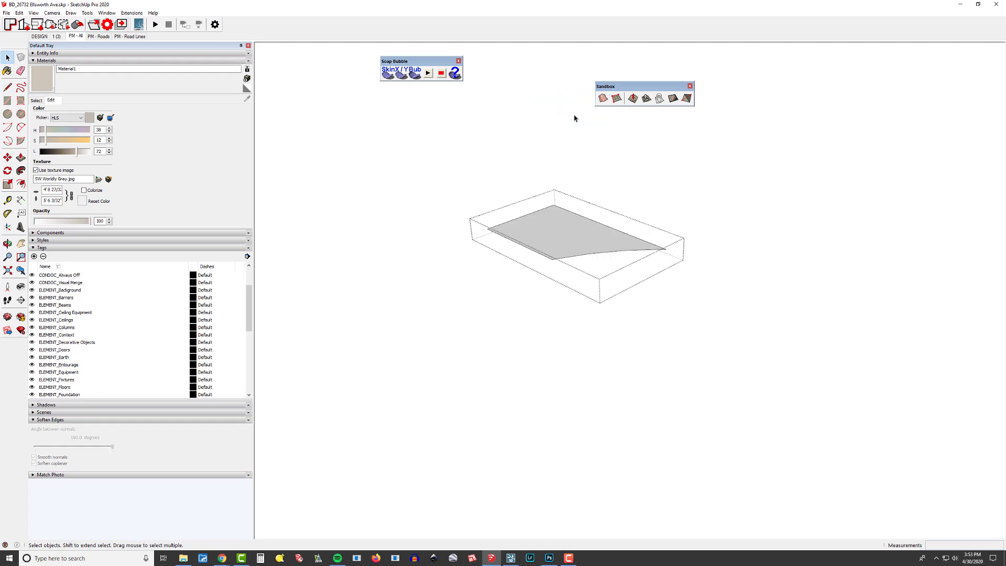
Exit the trimmed driveway group and reopen it for editing in a near top-down view
key(Escape)
scroll(559, 332, up, 6)
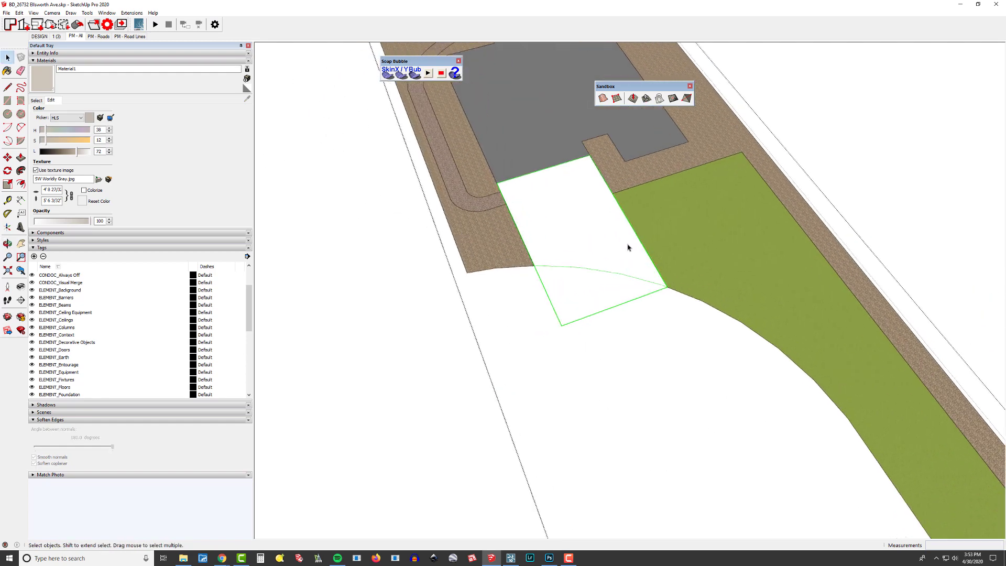
middle_drag(510, 285, 541, 227)
middle_drag(640, 231, 564, 264)
double_click(521, 233)
scroll(490, 220, up, 3)
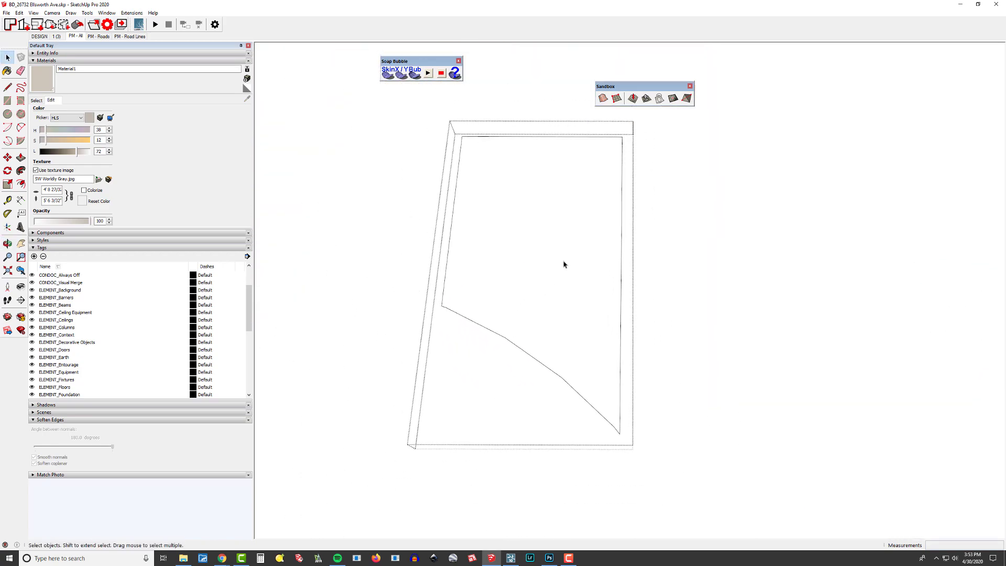
middle_drag(537, 193, 548, 196)
Copy the driveway's straight back edge to its farthest front corner and divide the distance with 4/ into evenly spaced joint lines
key(m)
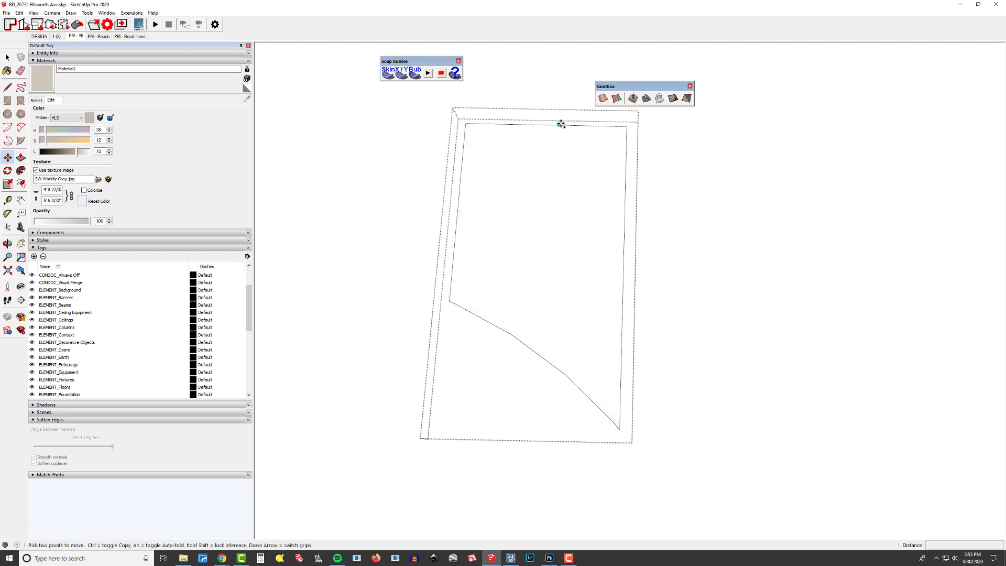
key(space)
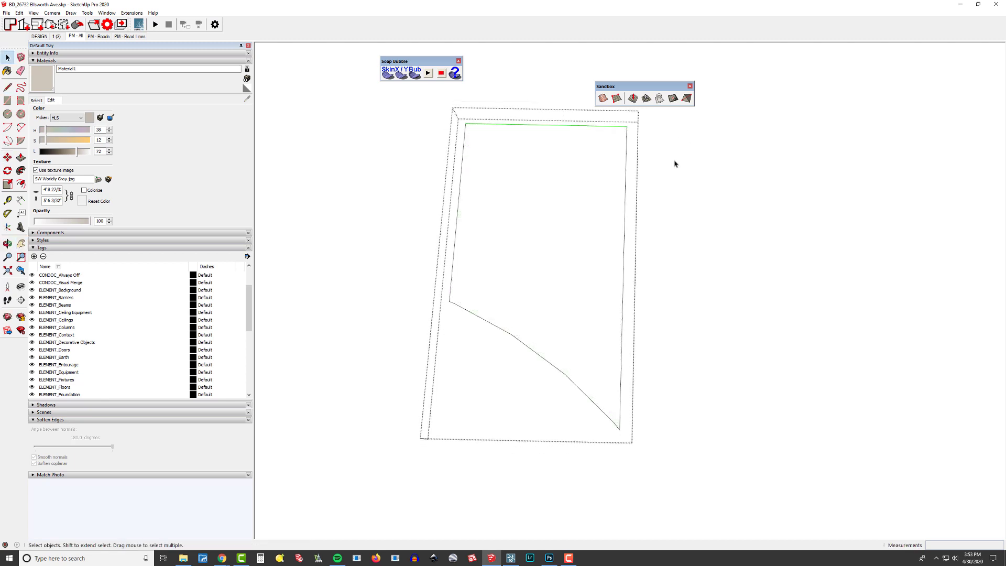
key(m)
click(628, 127)
key(ctrl)
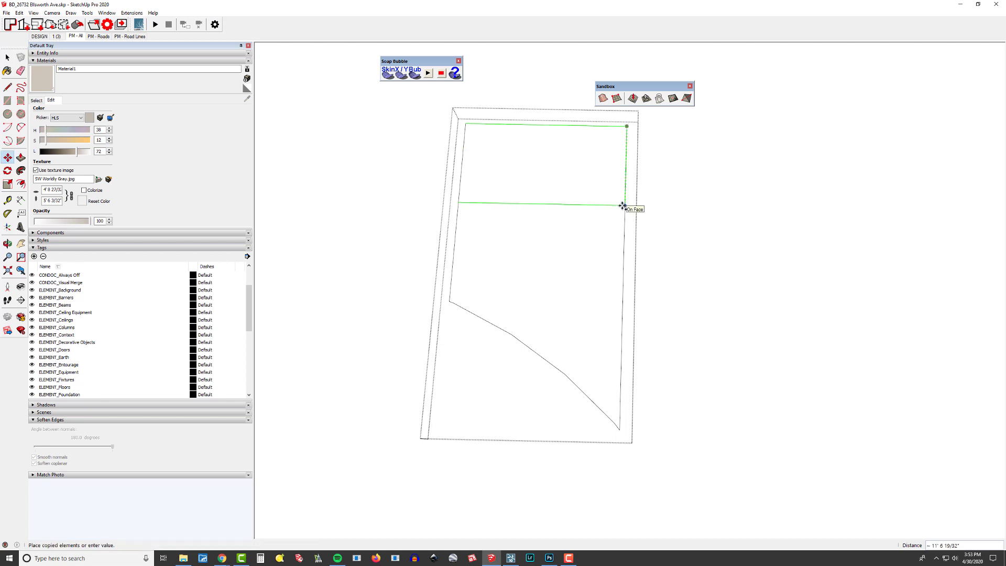
scroll(627, 292, down, 2)
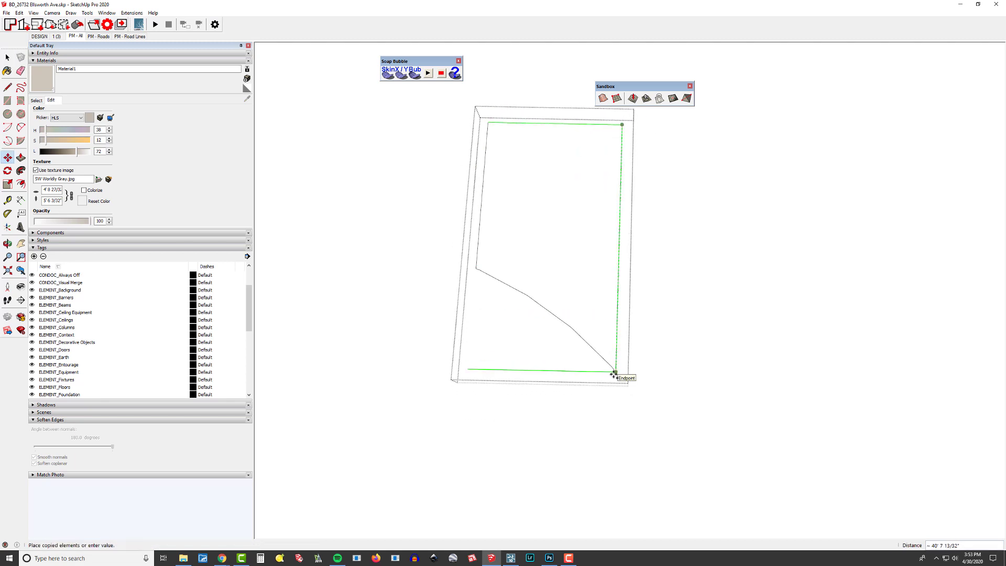
click(614, 374)
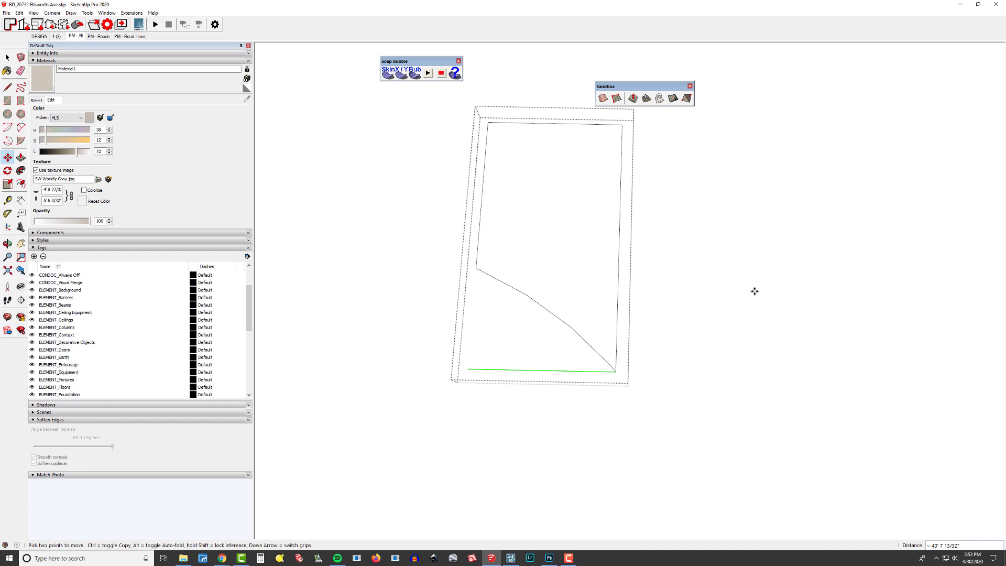
text(4/)
key(Return)
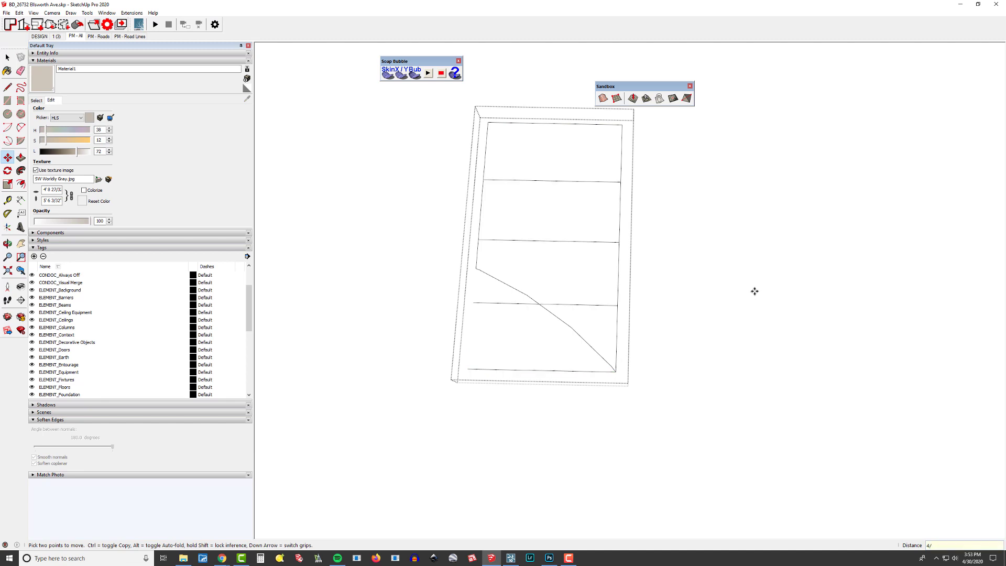
key(Escape)
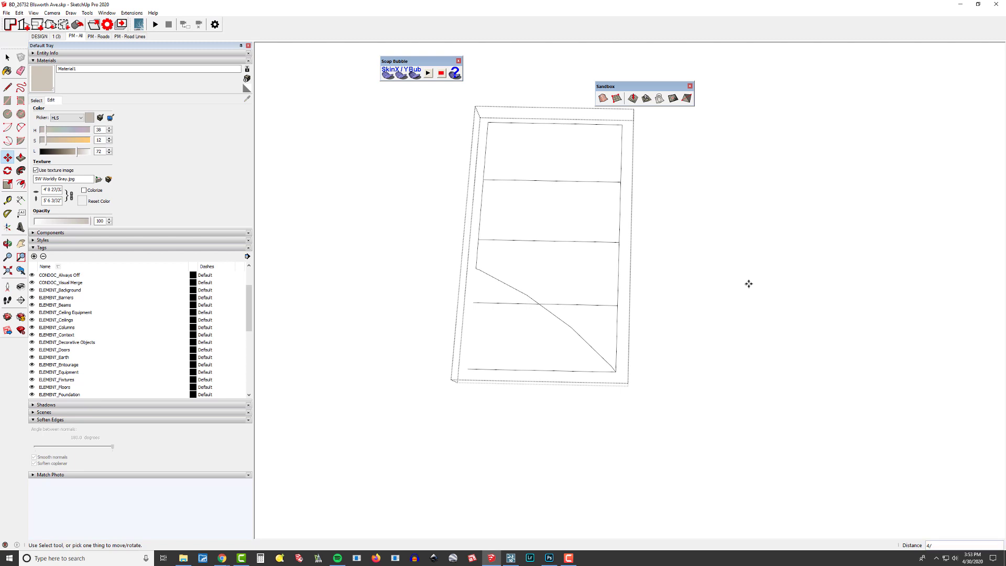
Draw a lengthwise center joint from the midpoint of the driveway's back edge past the street curve
key(l)
click(549, 122)
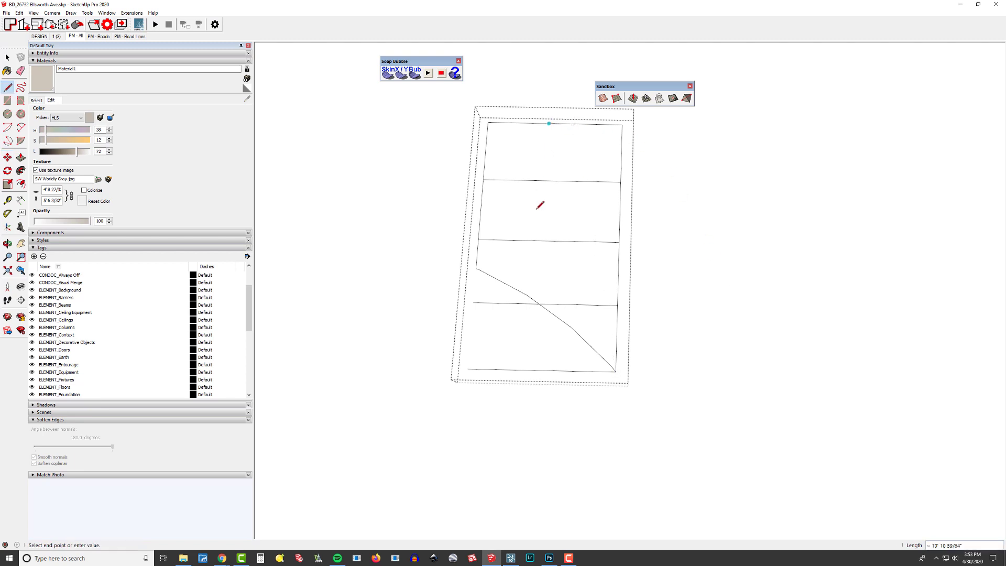
click(550, 388)
Erase the leftover joint line segments that extend outside the driveway's curved front edge
key(e)
mouse_move(488, 294)
mouse_down()
mouse_move(583, 380)
mouse_move(554, 385)
mouse_up()
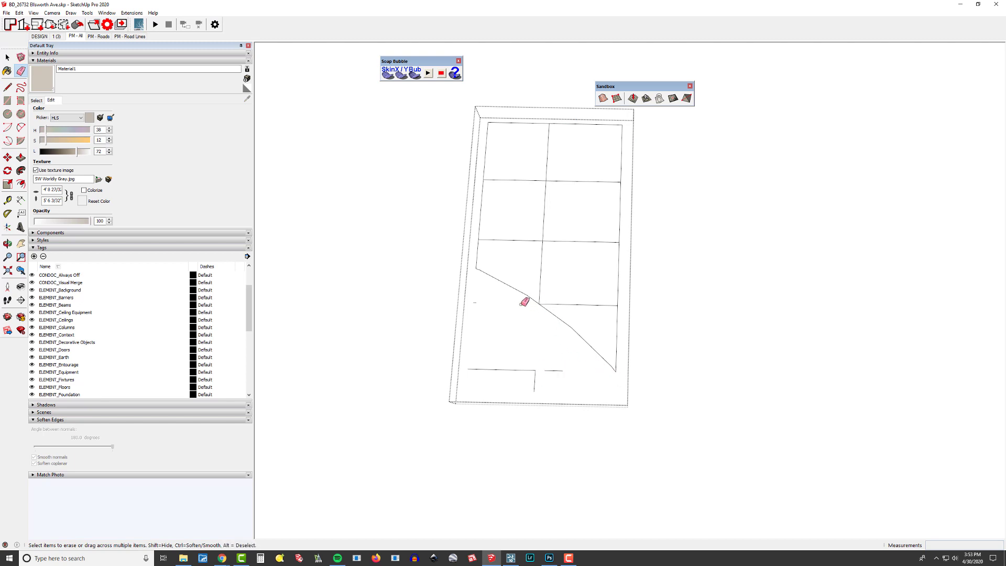
drag(562, 390, 568, 367)
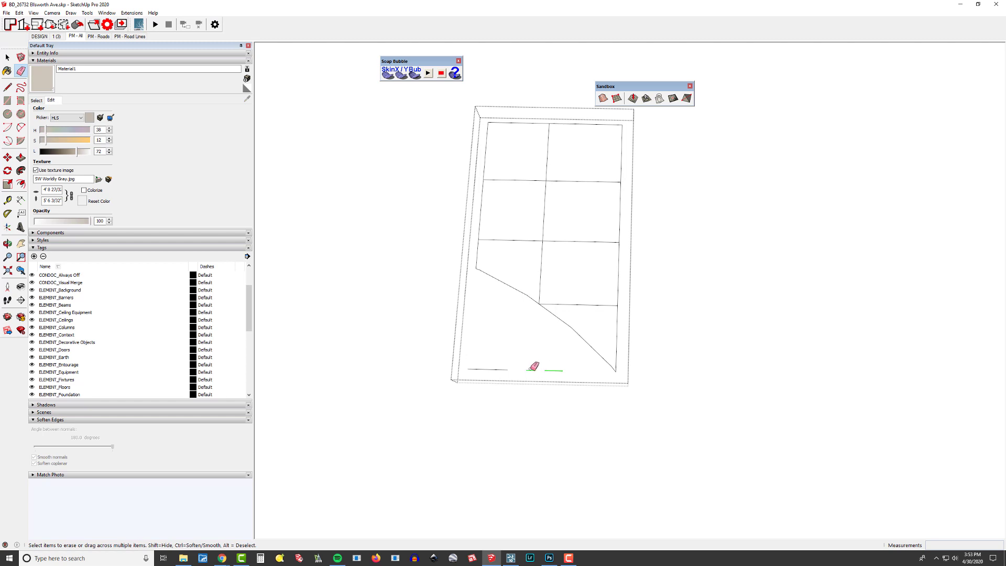
drag(492, 372, 464, 370)
mouse_move(539, 370)
middle_down()
mouse_move(611, 281)
mouse_move(559, 260)
mouse_move(539, 280)
mouse_move(551, 266)
mouse_move(537, 249)
mouse_move(546, 273)
middle_up()
key(space)
scroll(547, 267, up, 2)
scroll(545, 272, up, 1)
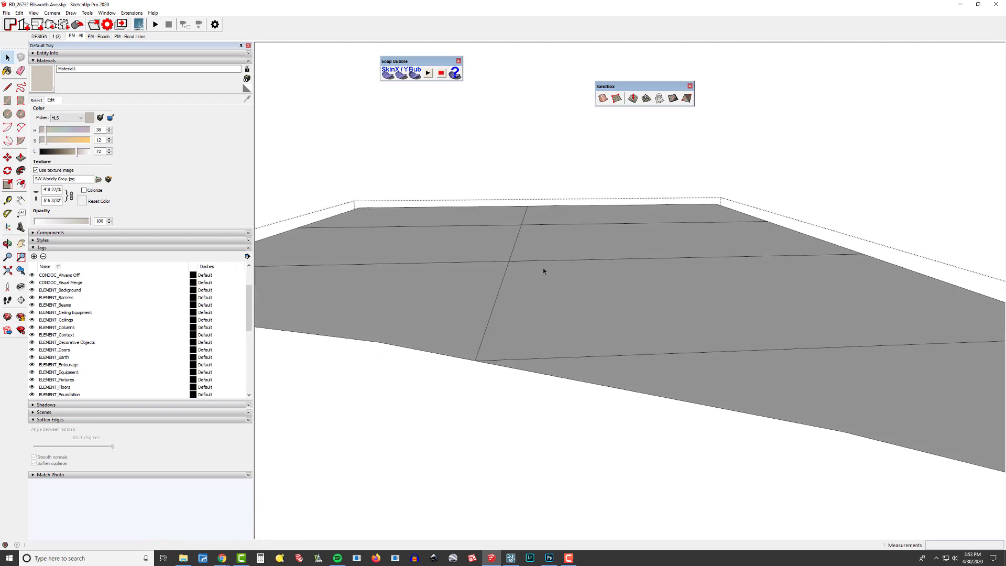
scroll(649, 244, down, 3)
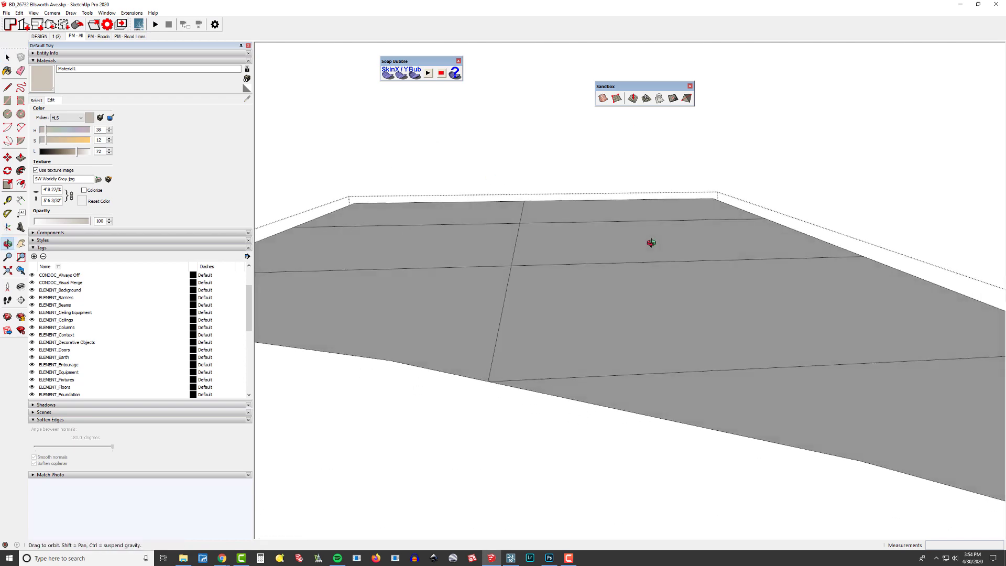
Try to offset the two interior joint edges of the back-left driveway panel inward by .25
middle_drag(674, 260, 693, 299)
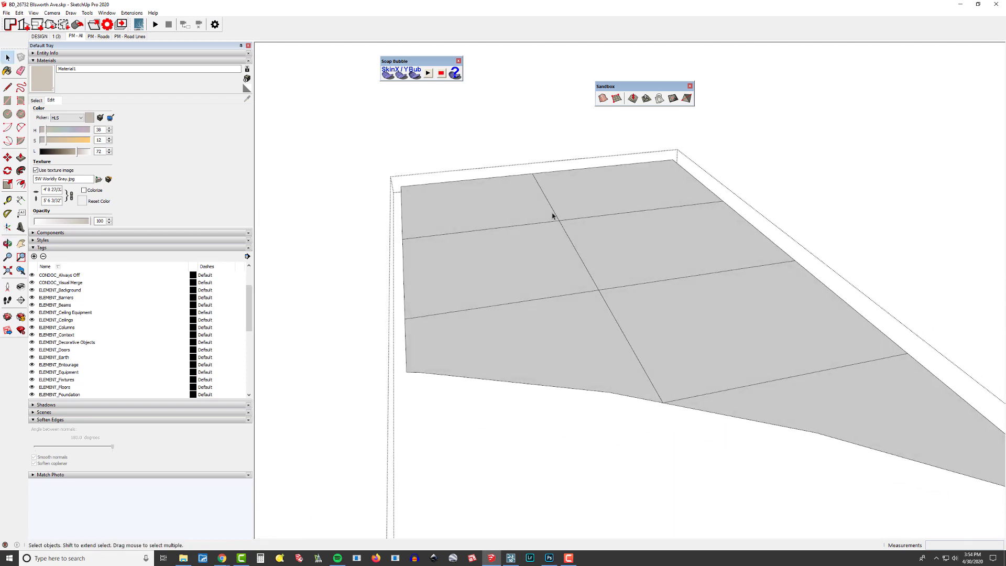
mouse_move(571, 186)
middle_down()
mouse_move(599, 250)
mouse_move(551, 253)
middle_up()
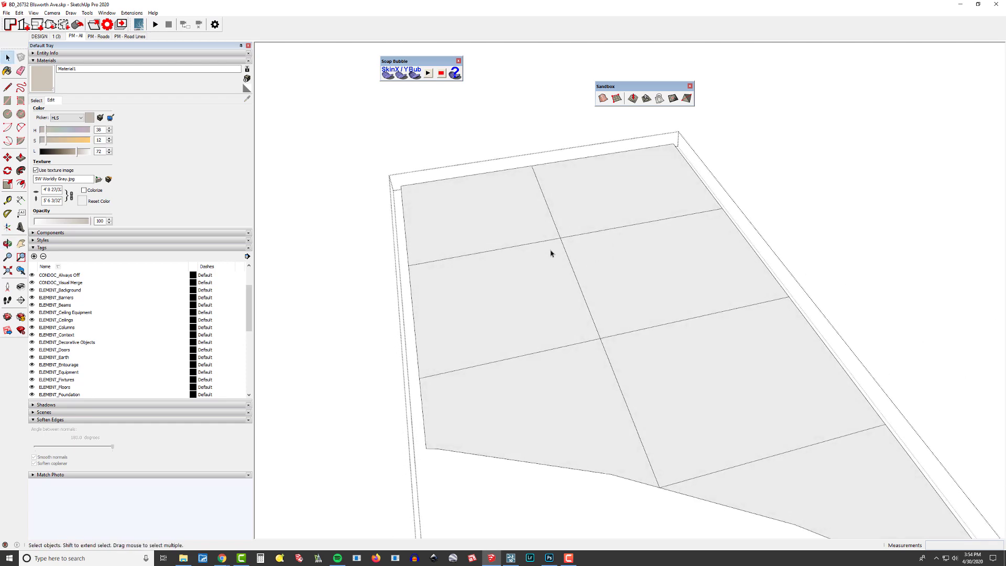
click(555, 233)
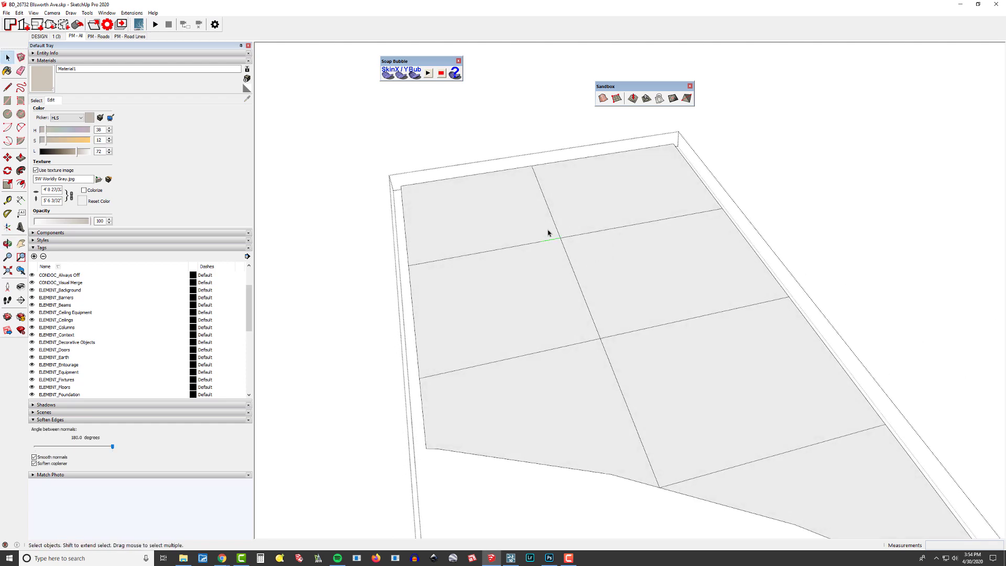
middle_drag(528, 230, 526, 205)
shift+click(451, 171)
middle_drag(580, 255, 543, 164)
scroll(542, 164, up, 2)
click(530, 156)
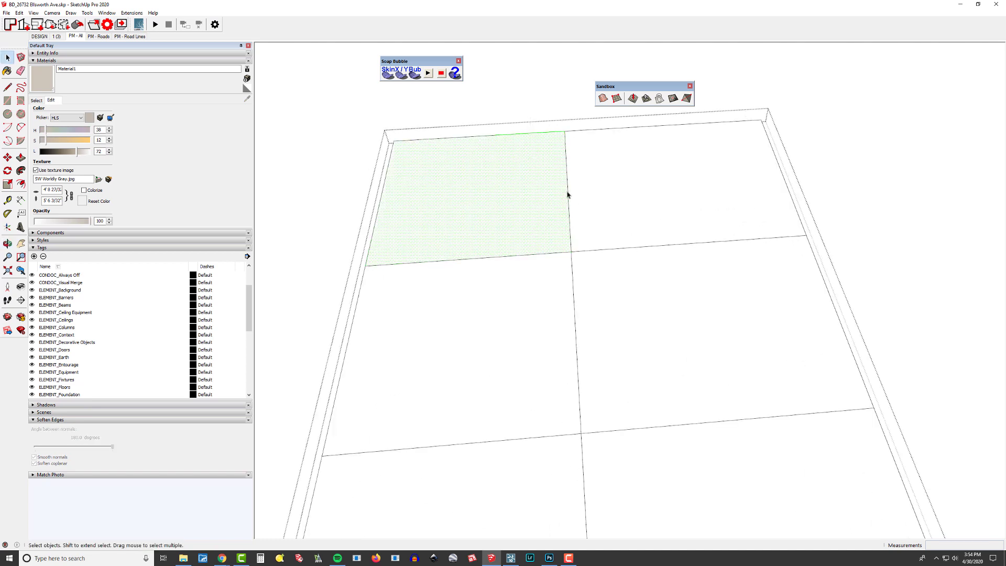
click(568, 194)
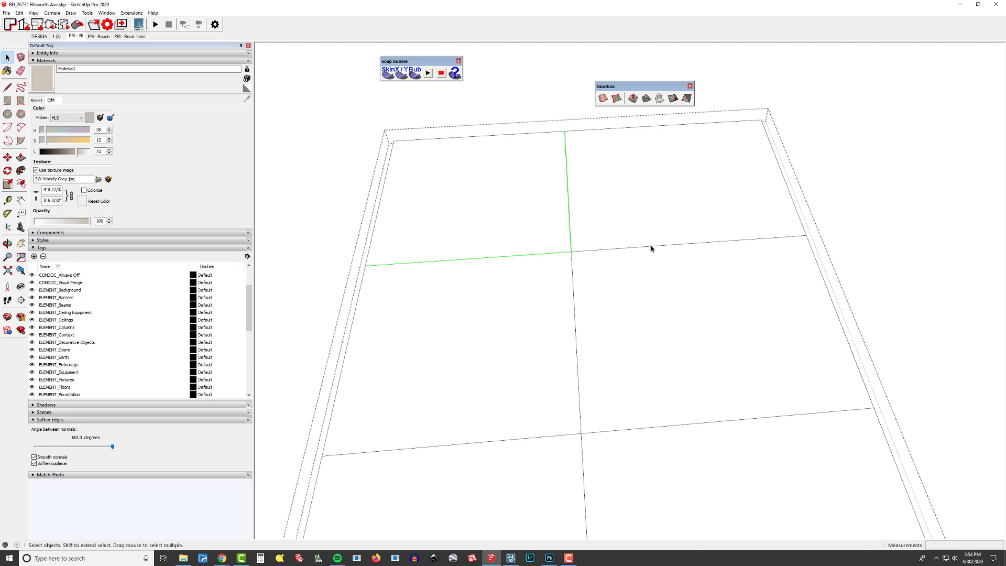
scroll(567, 227, up, 3)
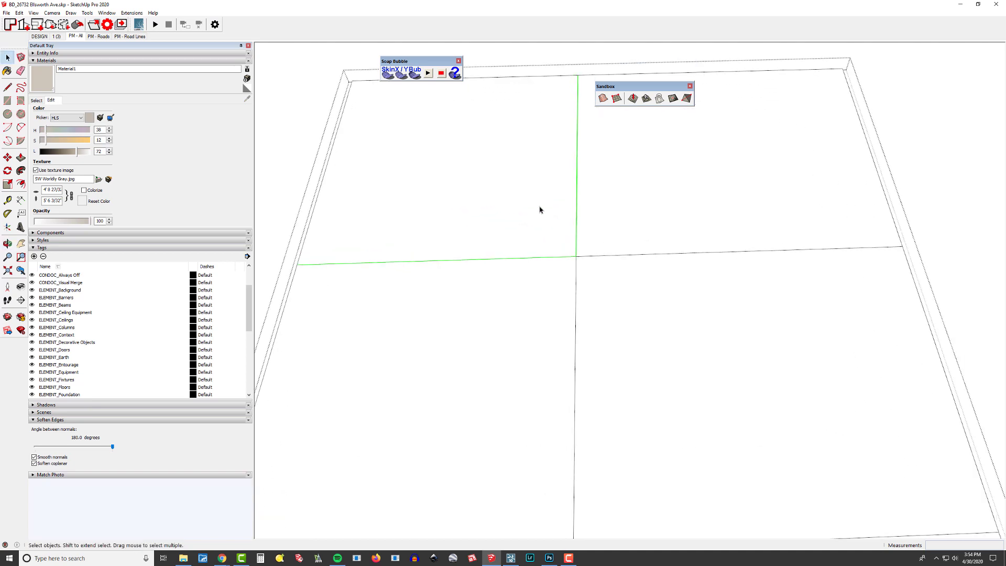
key(f)
click(576, 209)
text(.)
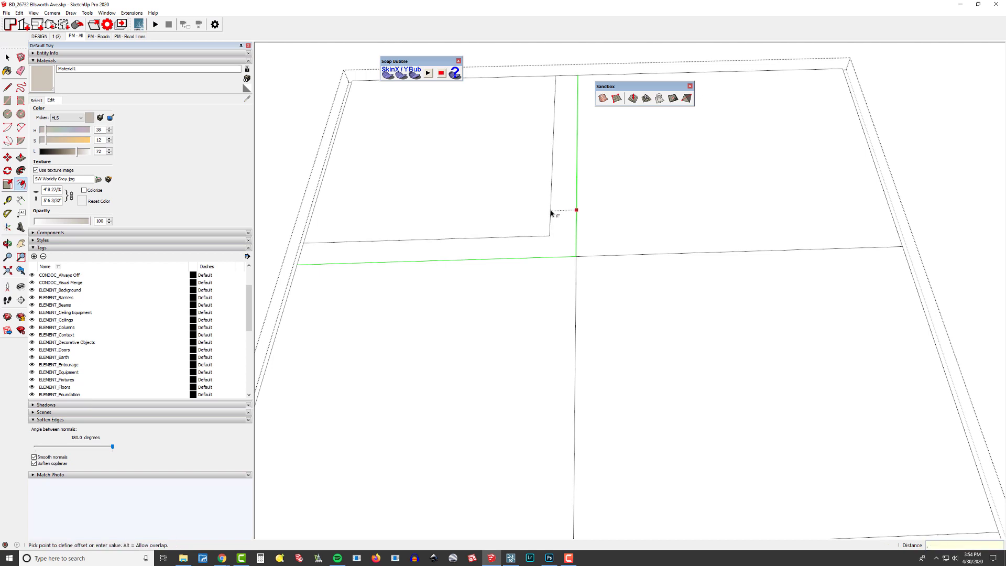
text(25)
key(Return)
scroll(576, 231, up, 3)
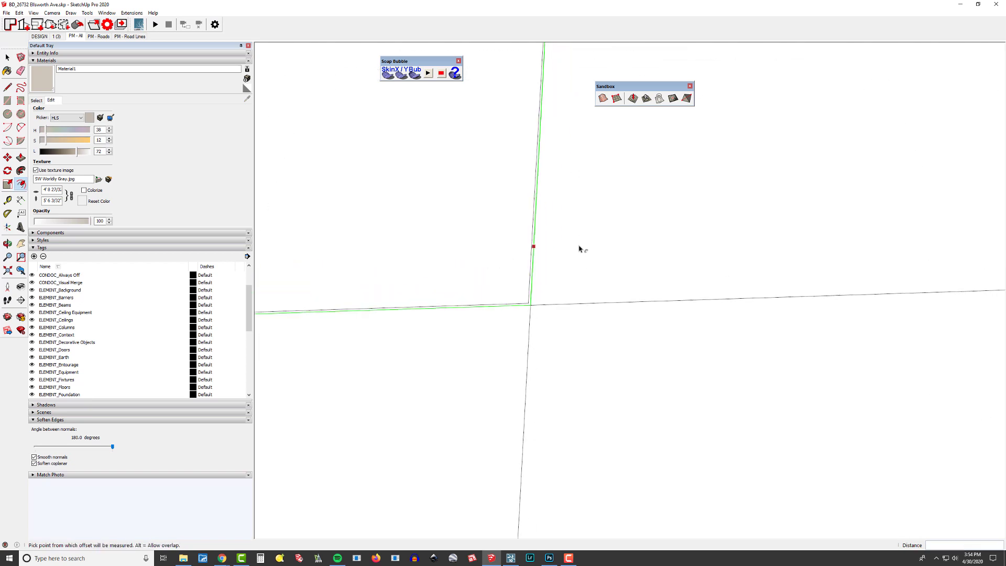
scroll(566, 262, down, 8)
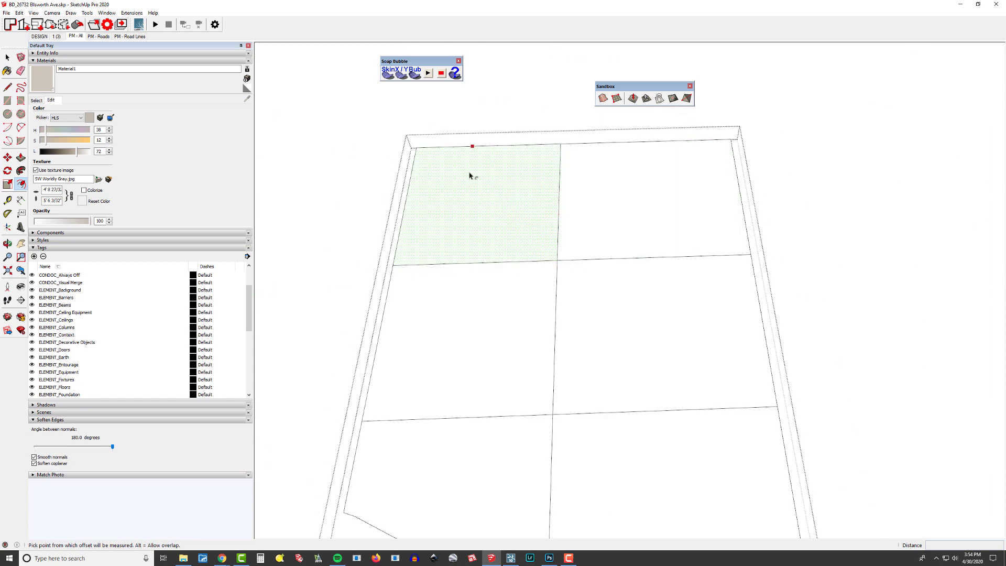
Try to offset the entire outline of the back-left driveway panel inward by .25
click(470, 176)
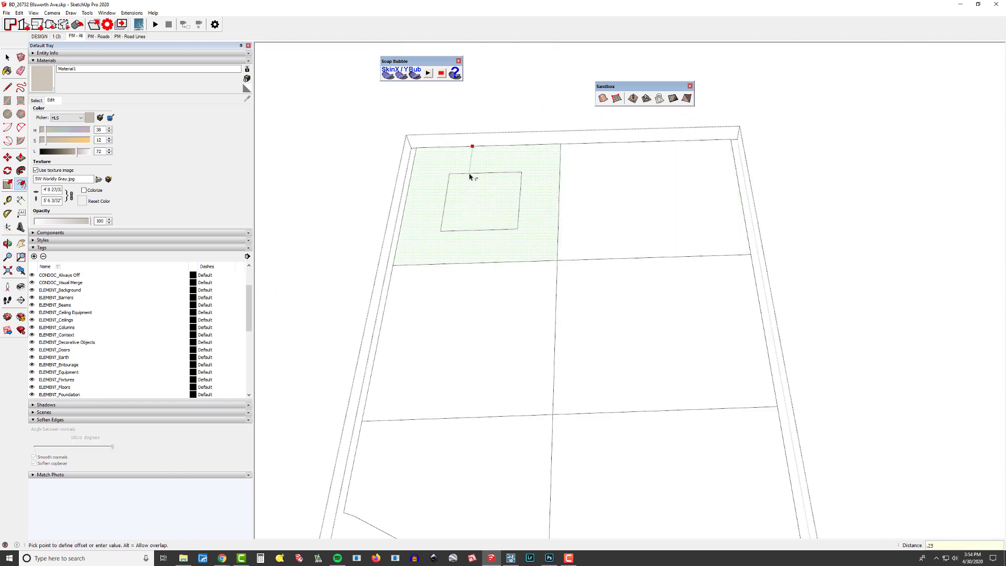
key(Return)
scroll(609, 202, up, 5)
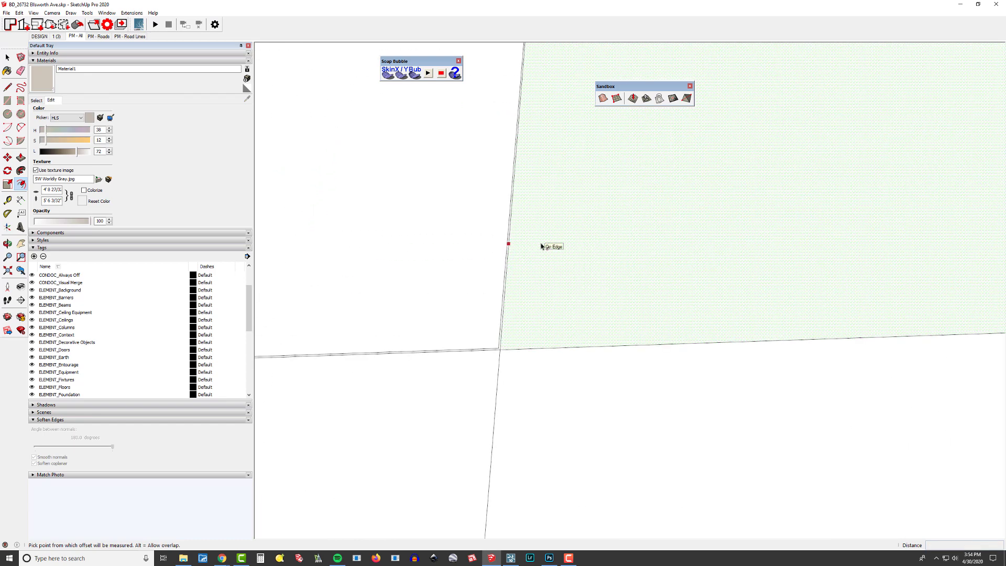
Offset the back-left panel's outline inward by 3/8 and repeat the same offset on all other driveway panels
click(474, 264)
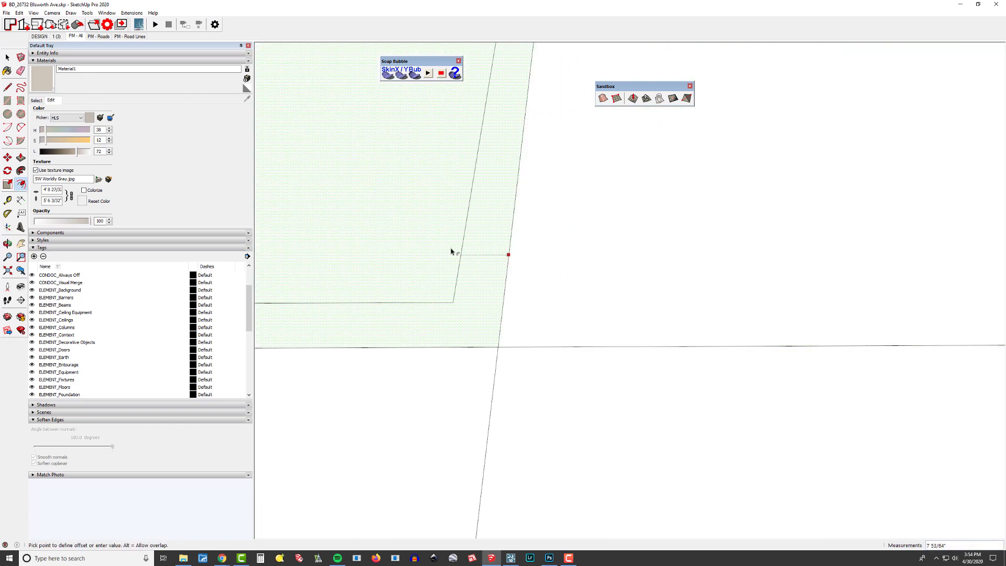
text(3/8)
key(Return)
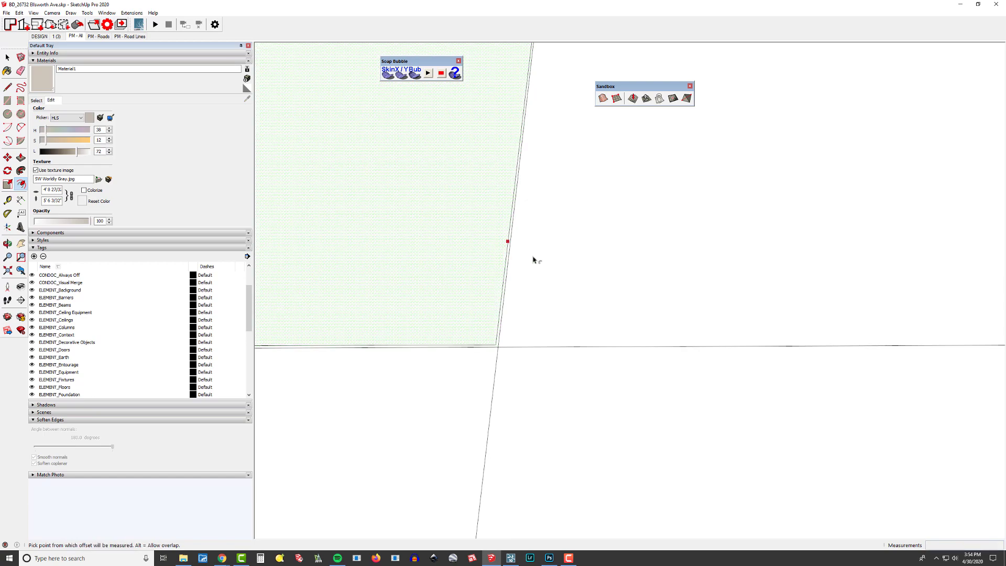
double_click(553, 266)
scroll(553, 266, down, 6)
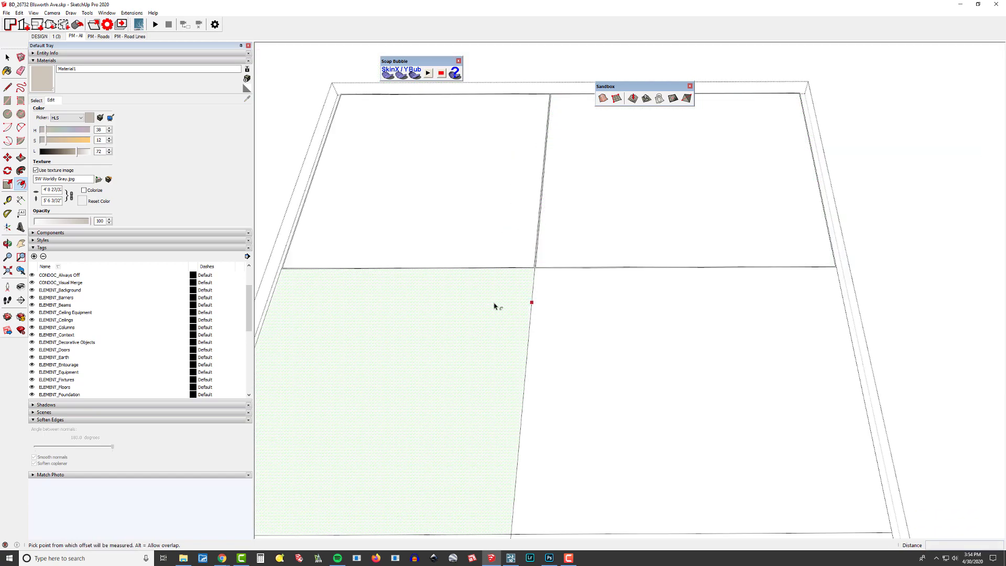
scroll(594, 171, up, 2)
scroll(594, 171, down, 3)
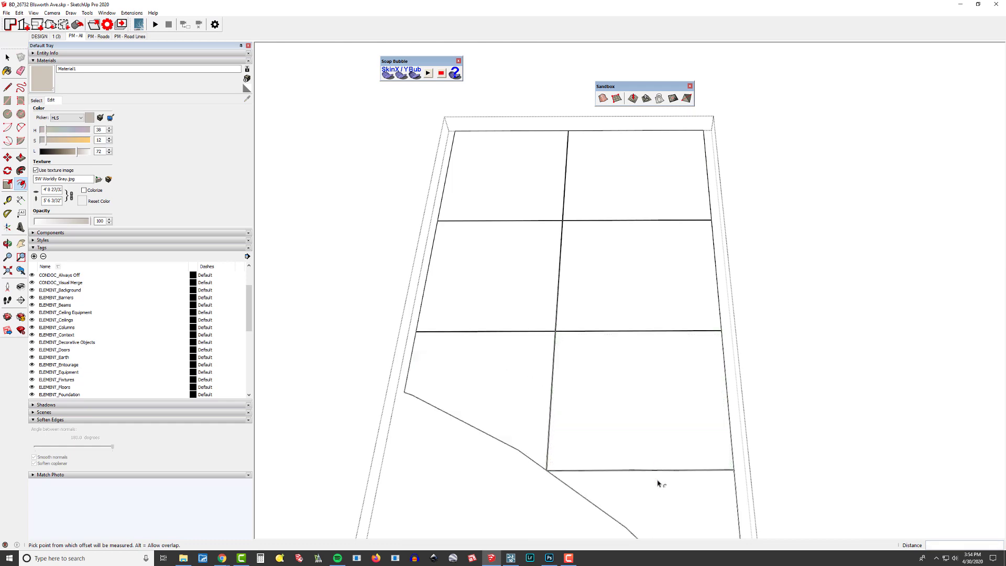
Erase the original joint lines running between the offset edges around the interior joint intersections
scroll(594, 272, up, 6)
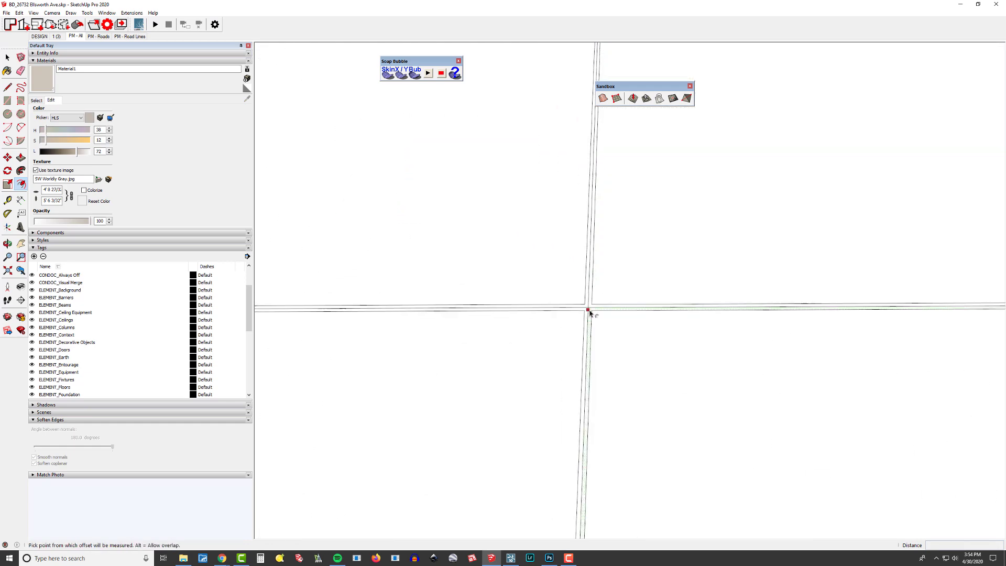
scroll(594, 286, up, 2)
key(e)
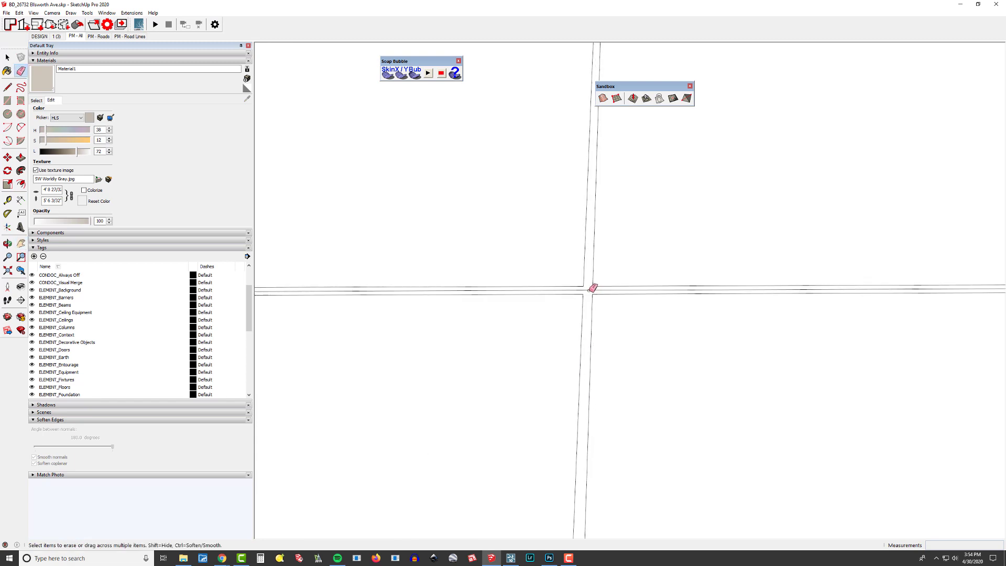
scroll(592, 280, down, 2)
key(h)
drag(571, 380, 605, 329)
scroll(606, 329, down, 3)
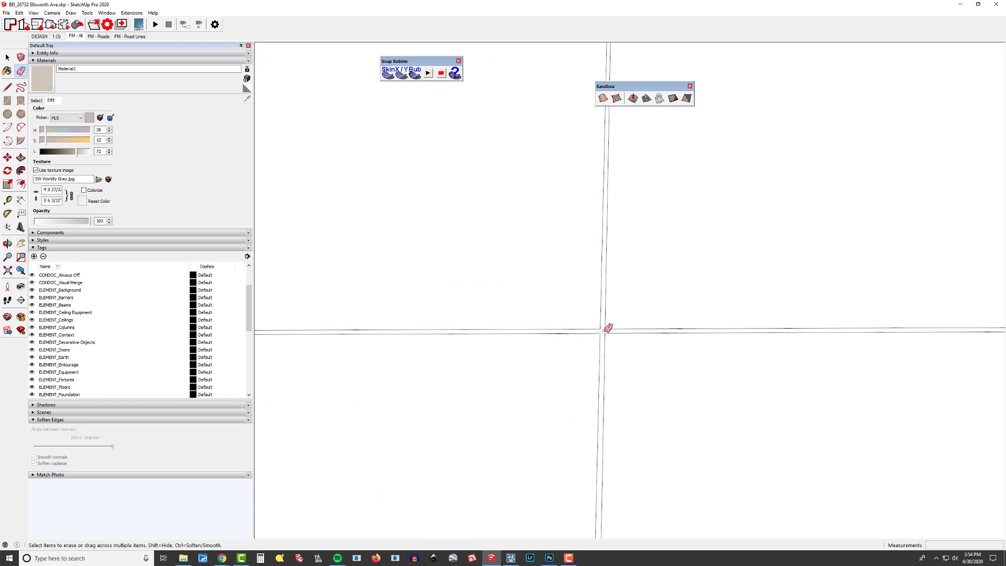
Erase the original joint line segment where the front cross joint meets the street curve
shift+middle_drag(614, 304, 615, 158)
mouse_move(616, 341)
shift+middle_down()
mouse_move(615, 207)
mouse_move(629, 334)
shift+middle_up()
scroll(631, 343, up, 3)
scroll(600, 331, up, 2)
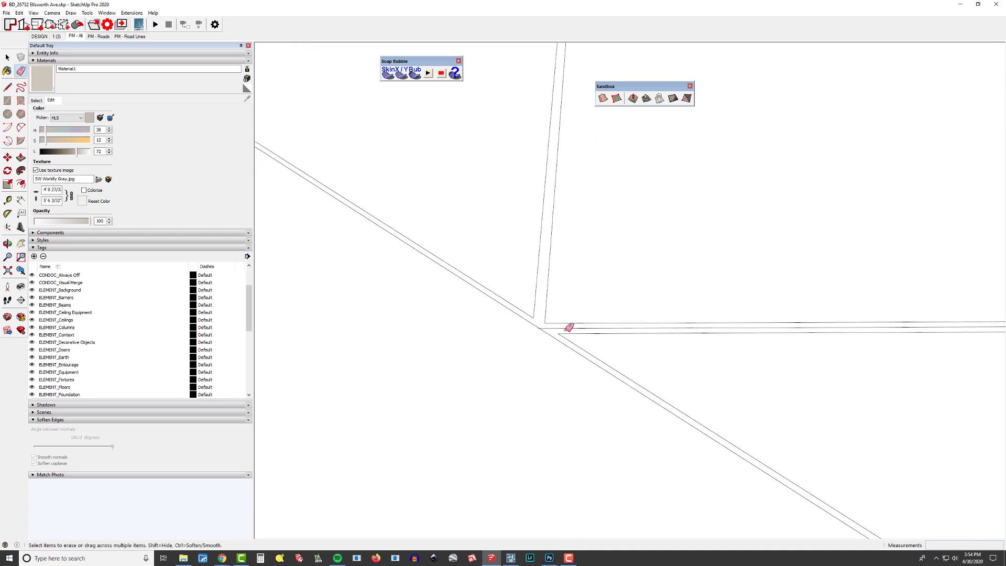
click(566, 327)
scroll(556, 328, up, 2)
shift+middle_drag(555, 328, 550, 311)
scroll(536, 281, up, 2)
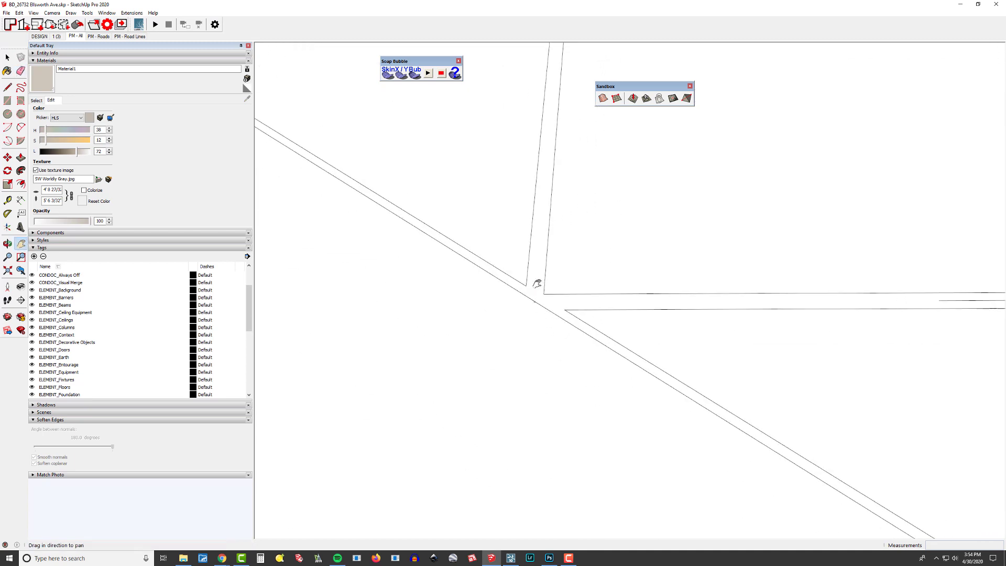
Erase the remaining centerline segments along the front cross joint out to the driveway's side edge
key(e)
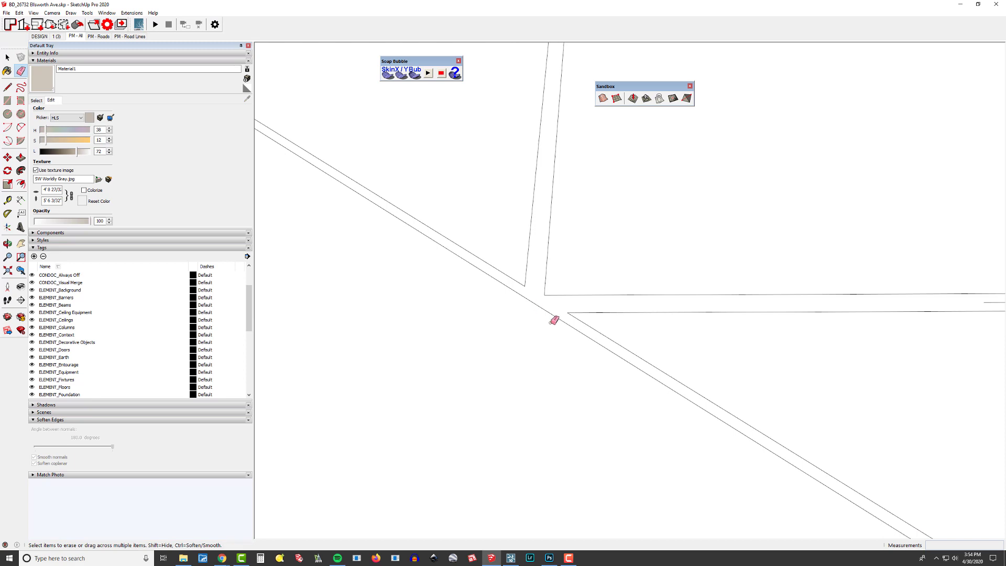
scroll(543, 294, down, 3)
shift+middle_drag(826, 262, 546, 260)
click(612, 293)
scroll(622, 285, down, 3)
shift+middle_drag(975, 279, 584, 294)
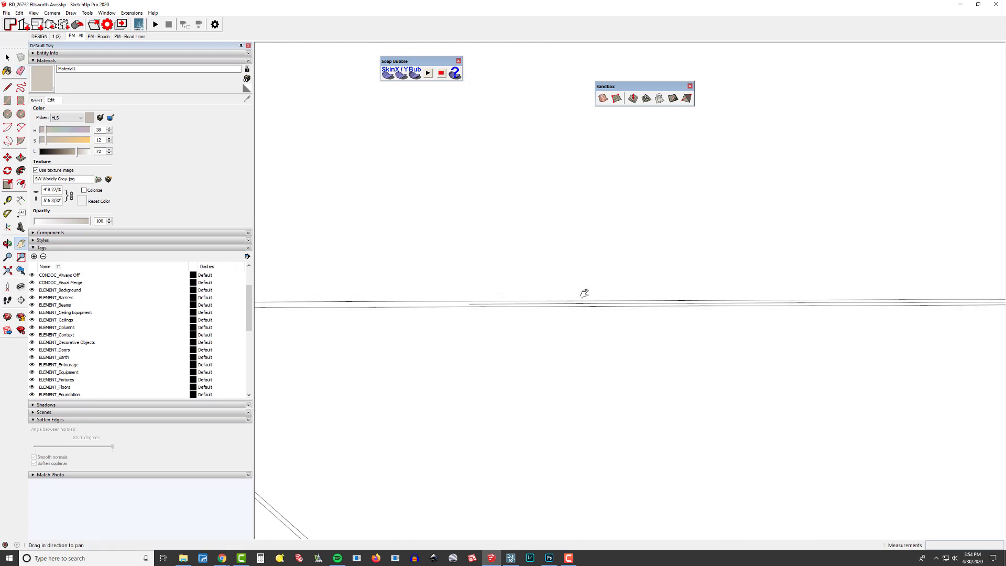
key(e)
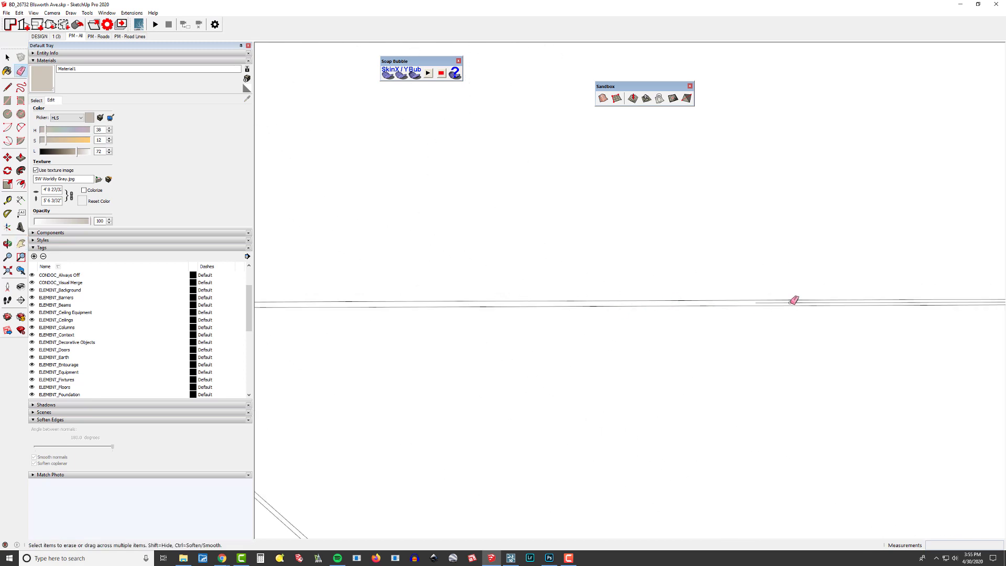
mouse_move(794, 300)
middle_down()
mouse_move(734, 283)
mouse_move(773, 301)
mouse_move(791, 290)
middle_up()
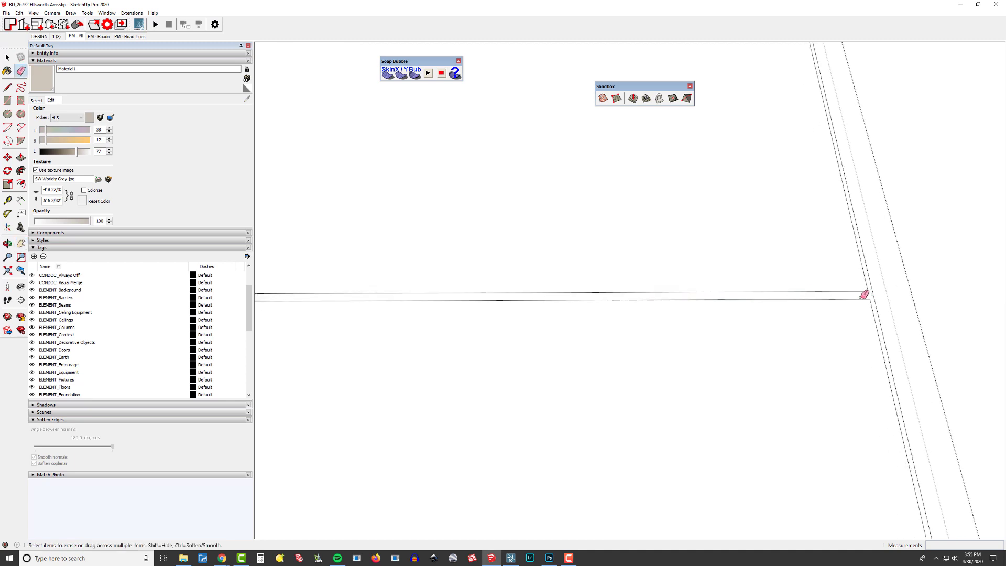
Examine the joint strips between all driveway panels for leftover centerline segments
key(h)
scroll(733, 328, down, 4)
drag(351, 254, 780, 371)
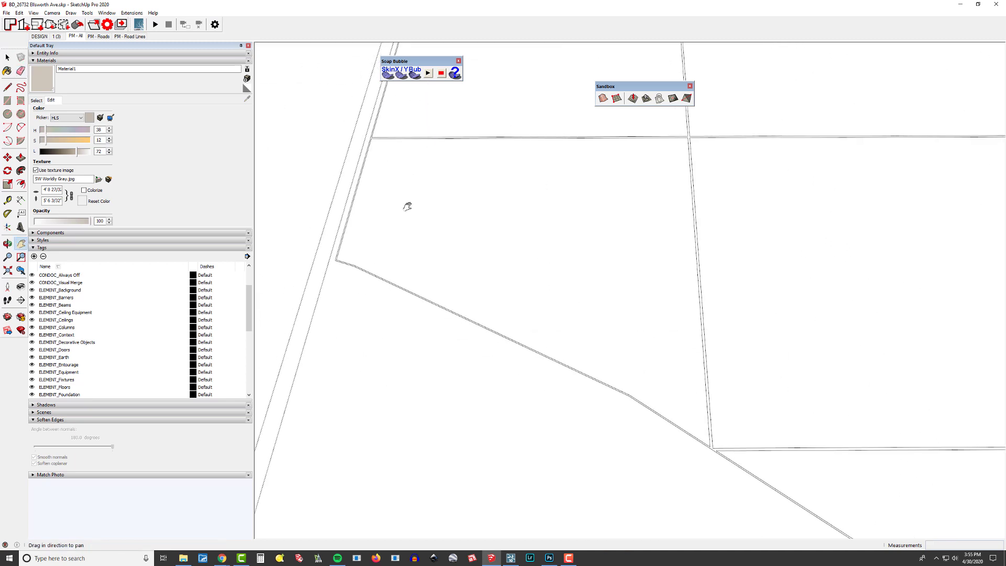
middle_drag(408, 206, 550, 299)
middle_drag(642, 182, 608, 332)
middle_drag(543, 180, 549, 248)
scroll(549, 248, down, 3)
drag(634, 290, 370, 301)
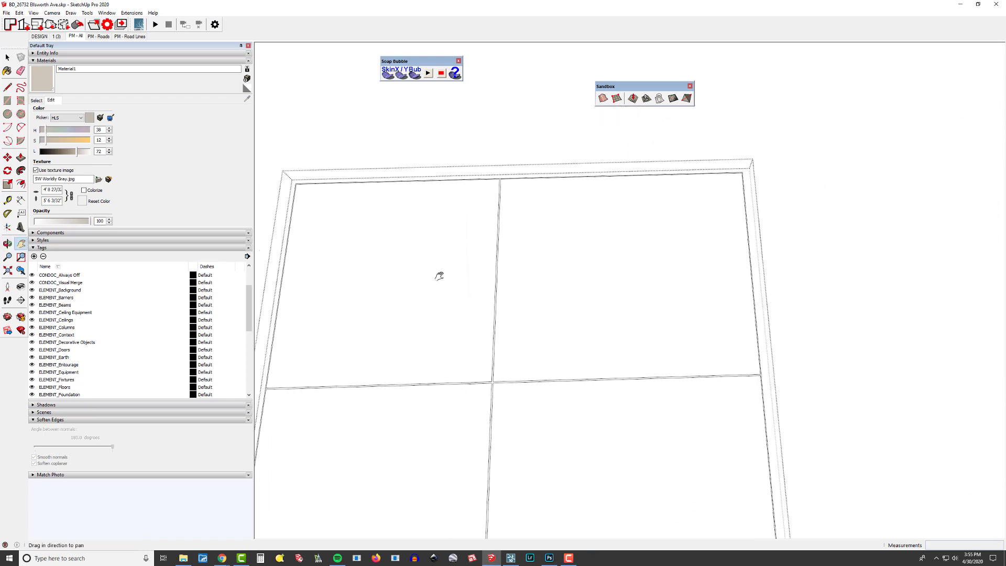
drag(439, 276, 602, 162)
scroll(600, 178, down, 3)
middle_drag(591, 335, 620, 348)
scroll(621, 346, up, 2)
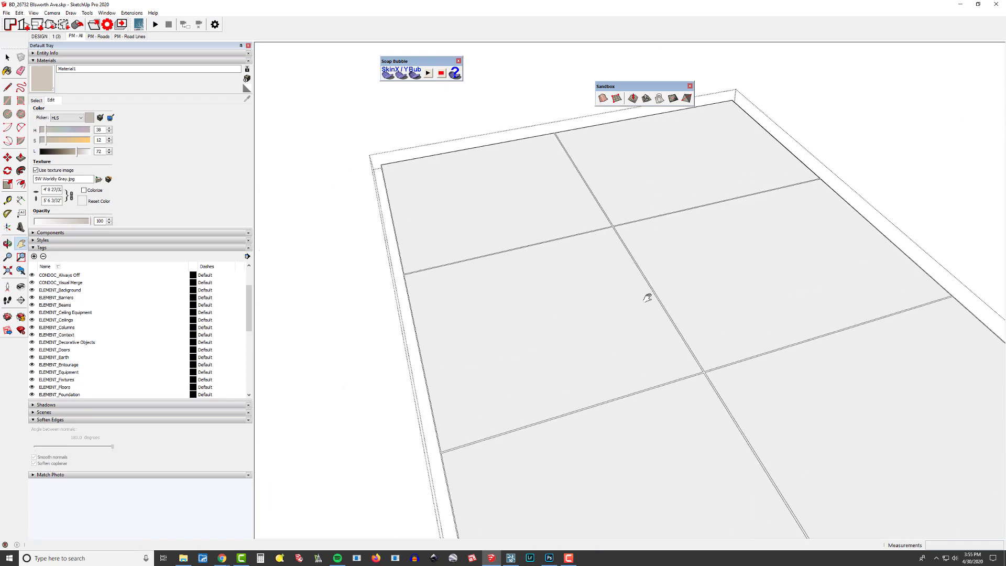
Select the continuous joint strip face with its bounding edges and make it a group
key(space)
scroll(640, 314, up, 5)
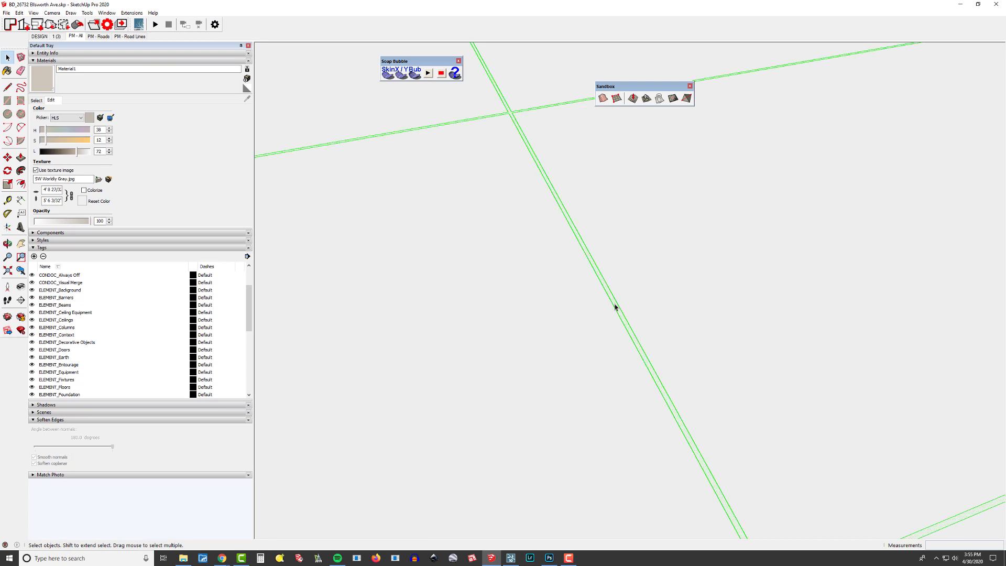
scroll(615, 307, down, 4)
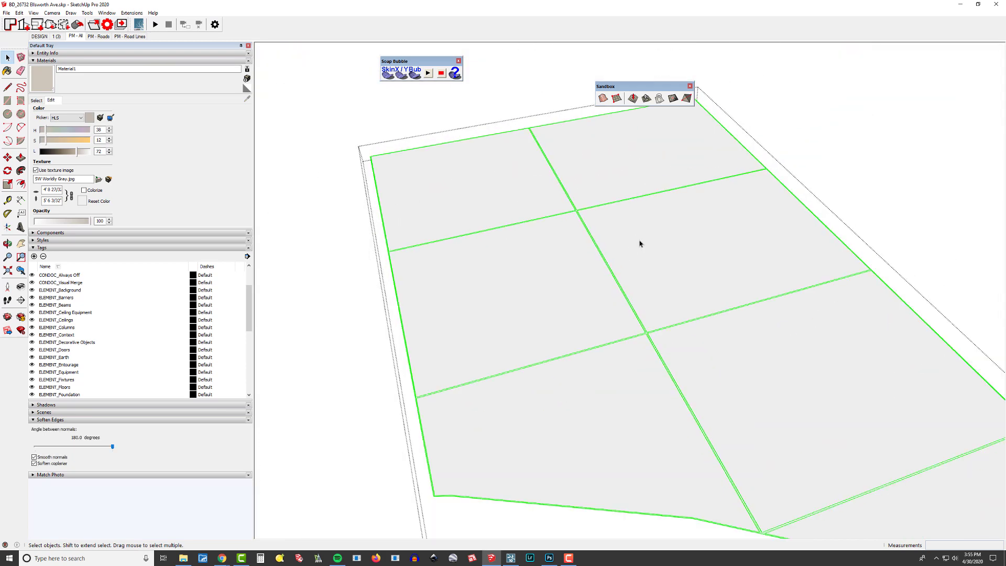
scroll(664, 273, down, 2)
middle_drag(691, 315, 648, 281)
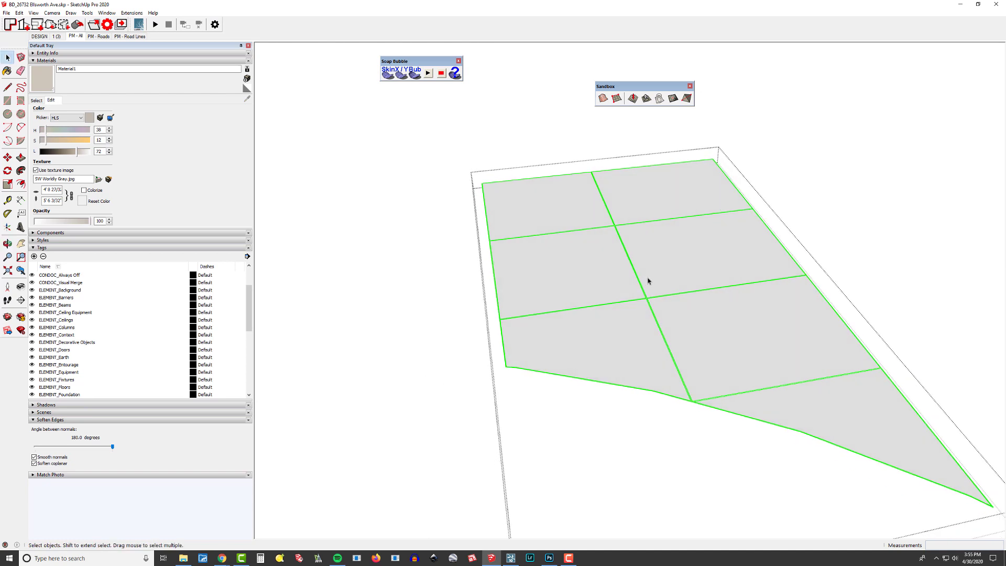
scroll(622, 316, down, 3)
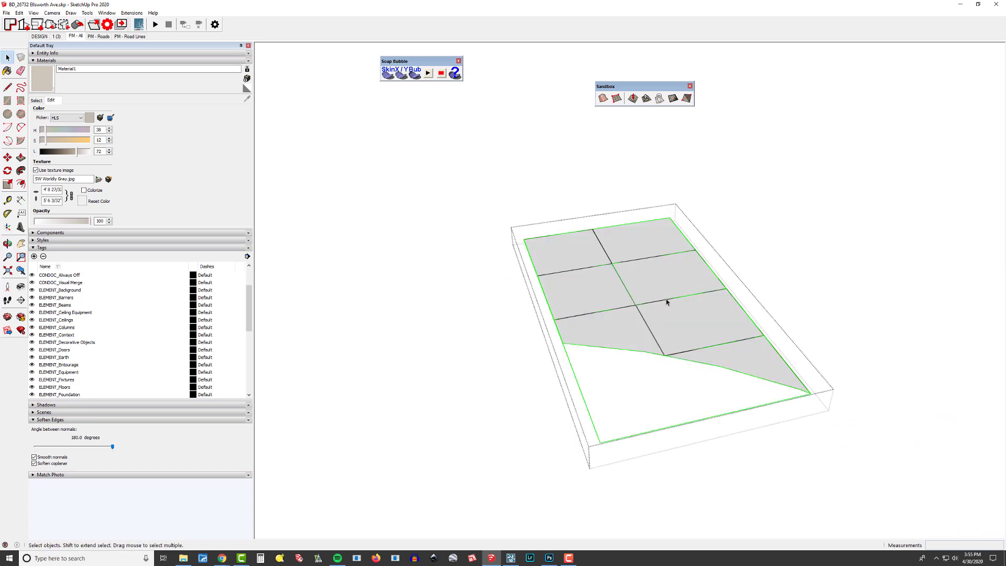
Select the driveway panel geometry, exit the driveway group and select the driveway within the site model
drag(449, 184, 909, 492)
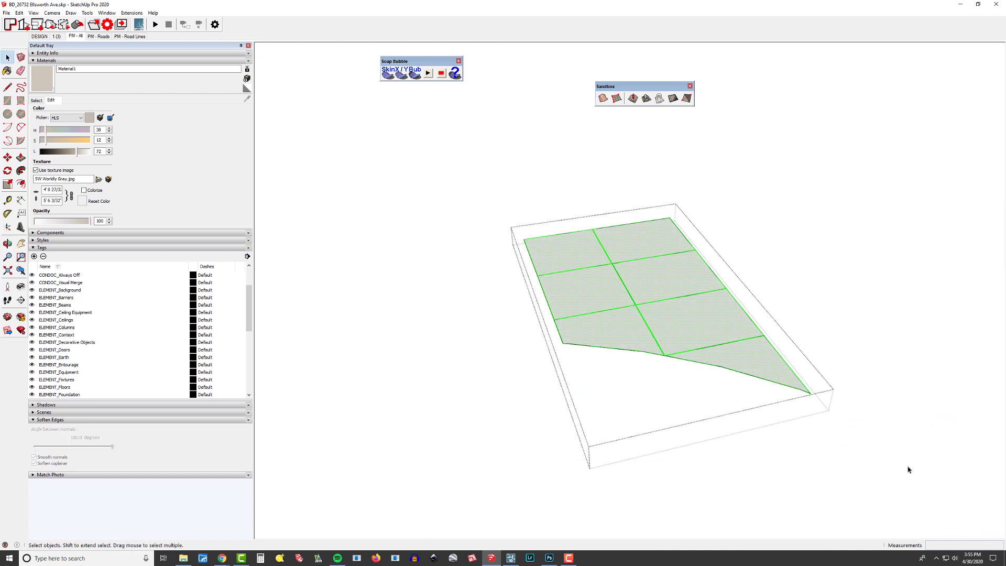
click(909, 470)
click(799, 226)
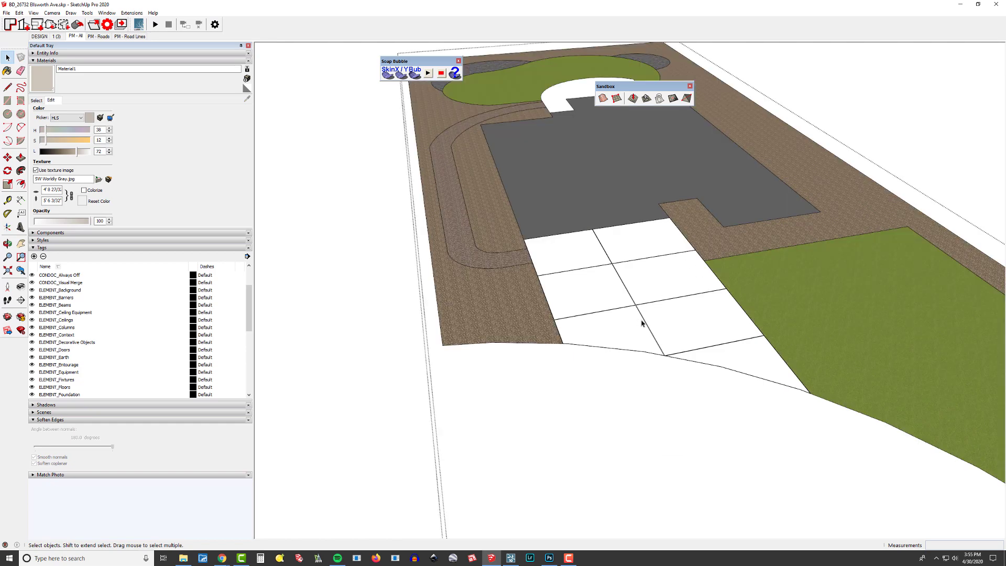
middle_drag(641, 321, 725, 269)
click(653, 320)
scroll(653, 321, down, 5)
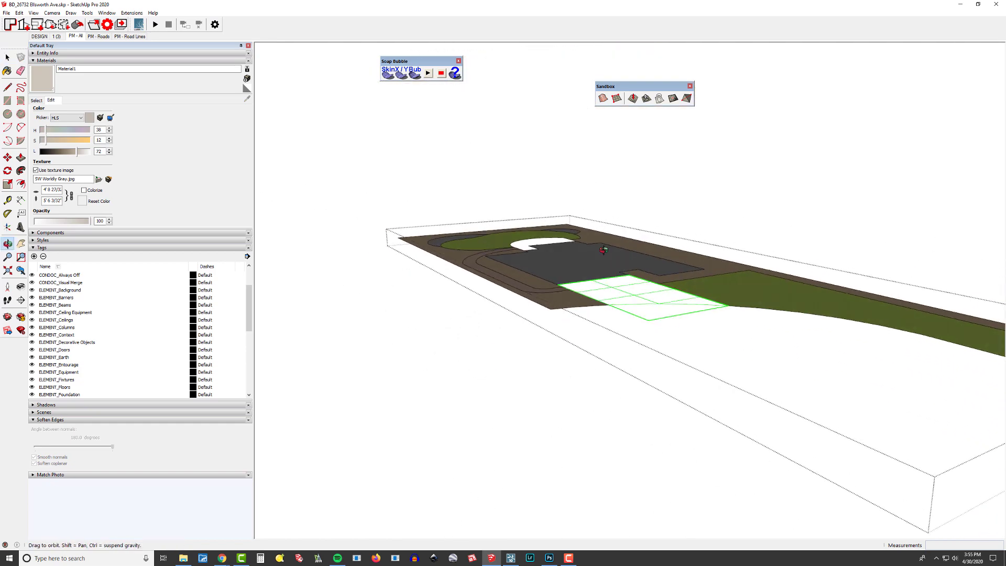
scroll(568, 299, up, 3)
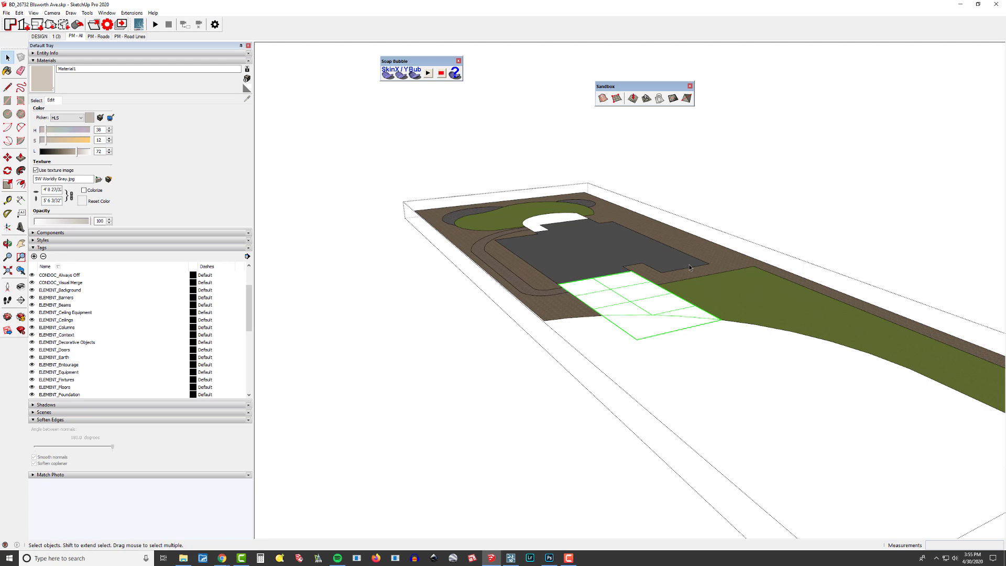
Open the driveway panel group to check it, and undo the last several driveway edits back to the plain surface
scroll(677, 306, up, 6)
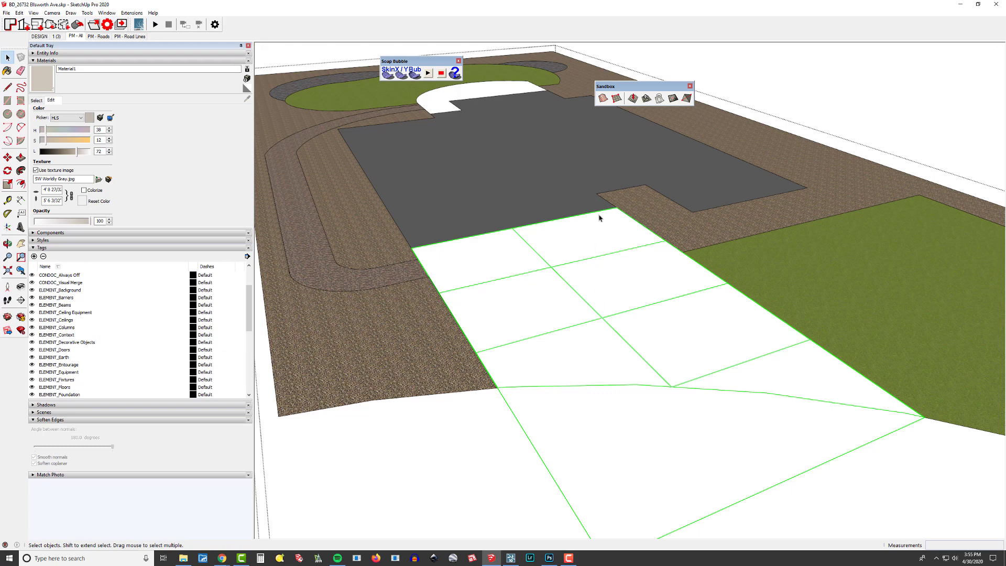
scroll(599, 218, down, 3)
scroll(674, 231, up, 5)
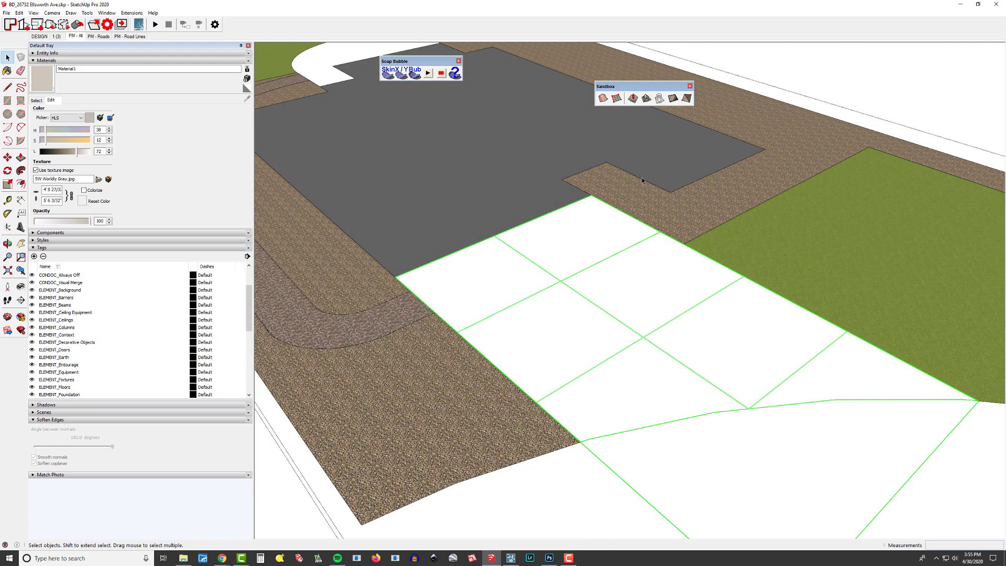
scroll(643, 179, down, 3)
scroll(714, 220, up, 2)
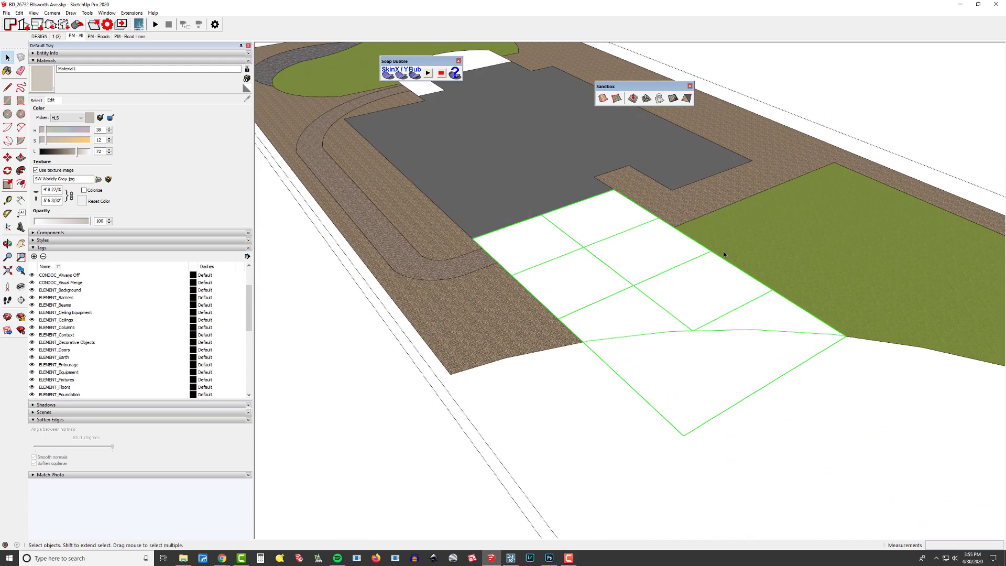
double_click(720, 249)
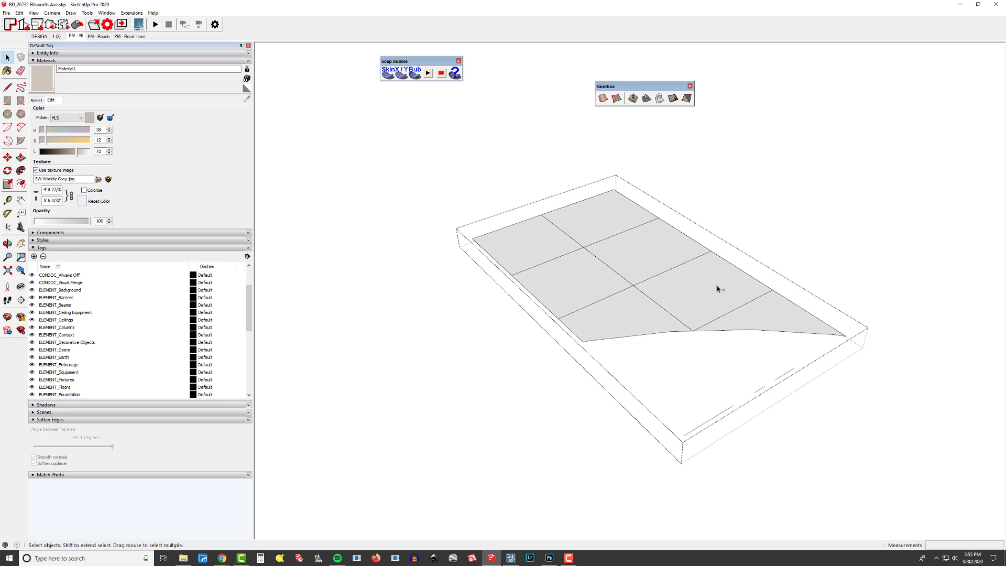
key(ctrl+z)
key(ctrl+z)
key(ctrl+z)
key(ctrl+z)
key(ctrl+z)
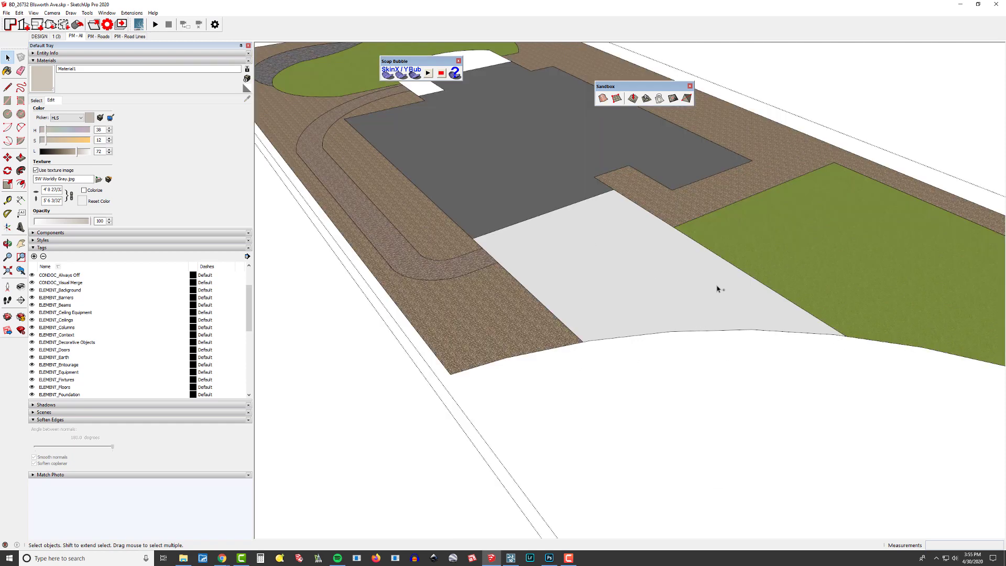
Select the driveway joint line group and move it straight down about 30' 2" to just above the house's driveway slab
middle_drag(717, 289, 718, 245)
click(655, 273)
scroll(661, 305, down, 3)
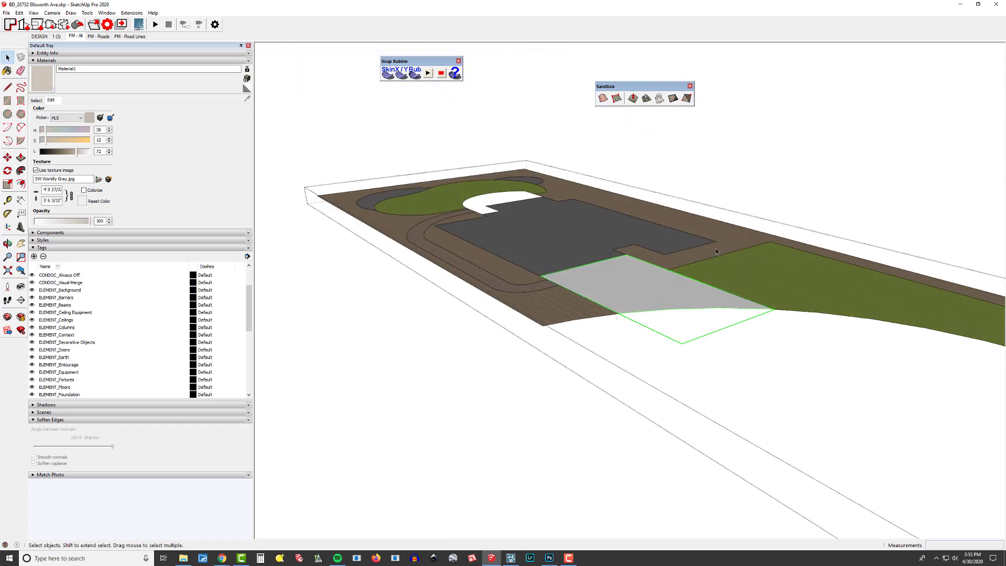
key(Escape)
scroll(676, 277, up, 5)
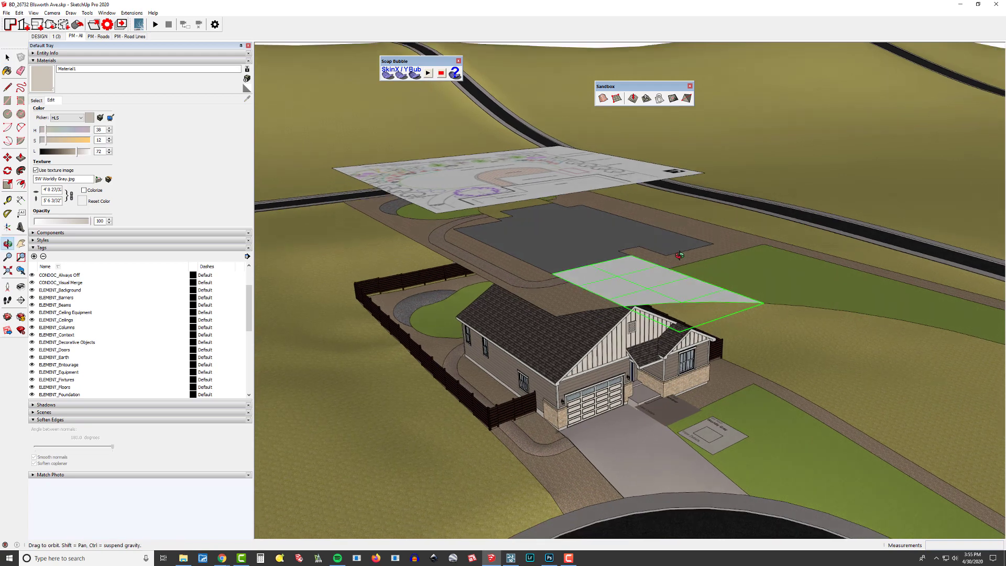
key(m)
click(669, 282)
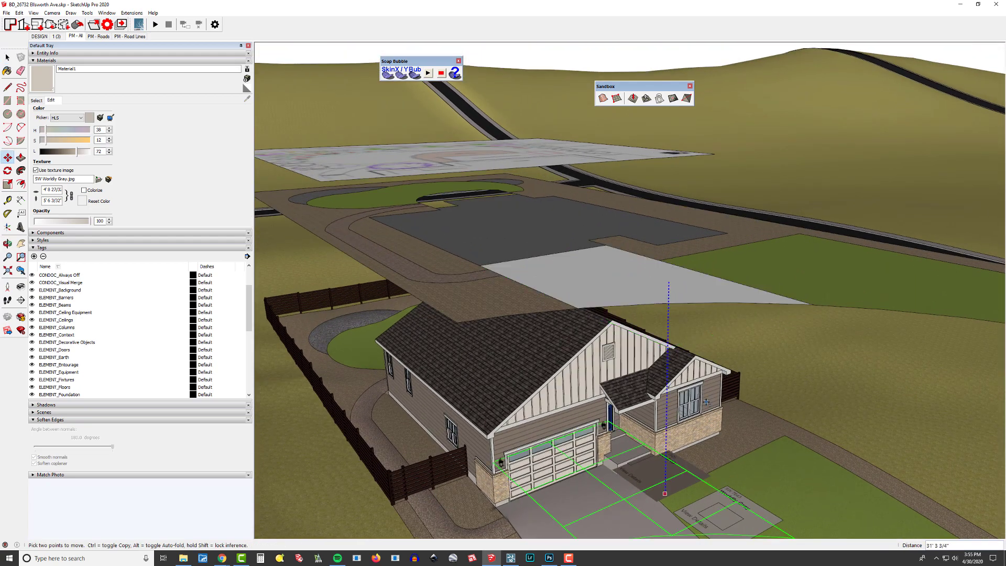
scroll(695, 246, down, 3)
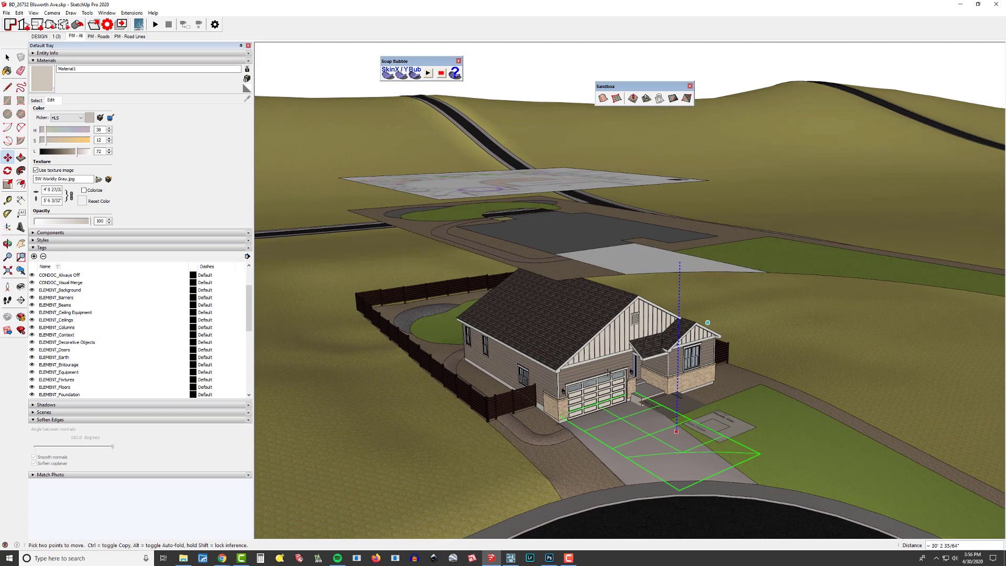
click(676, 431)
middle_drag(676, 431, 673, 406)
shift+middle_drag(673, 406, 637, 343)
scroll(645, 351, up, 3)
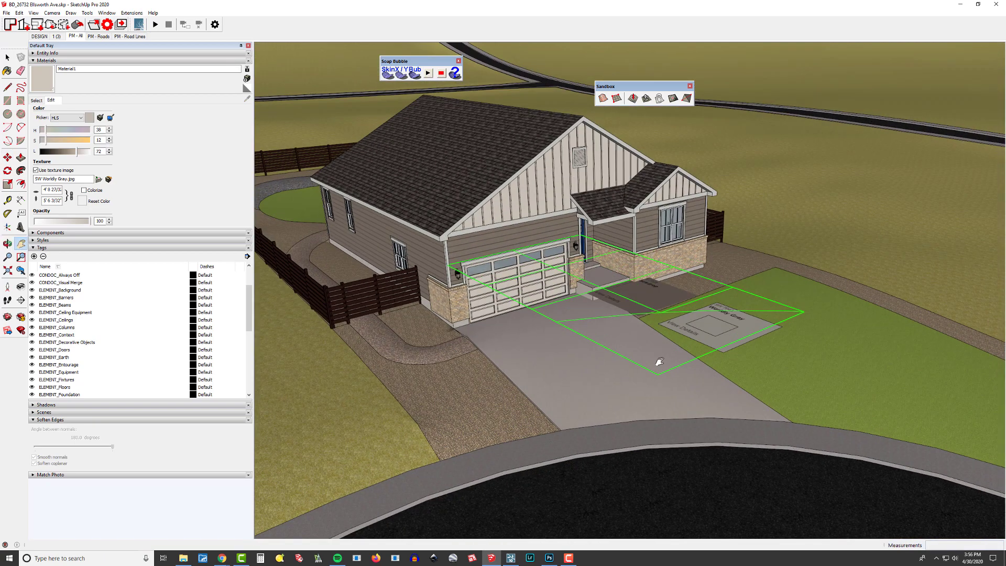
Bring the joint line group into the house's driveway slab group, in place above the slab
key(space)
triple_click(625, 346)
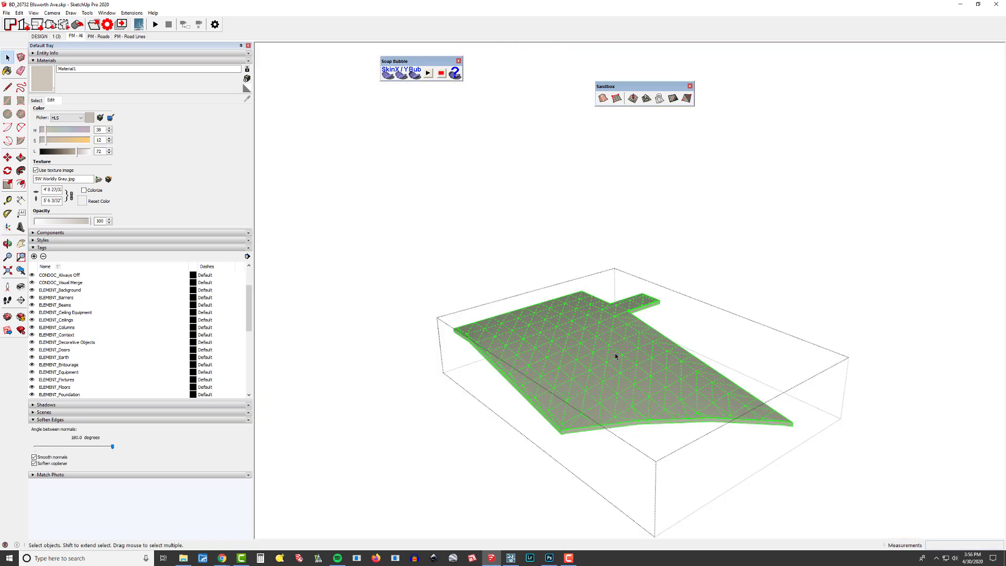
key(ctrl+z)
middle_drag(619, 390, 618, 384)
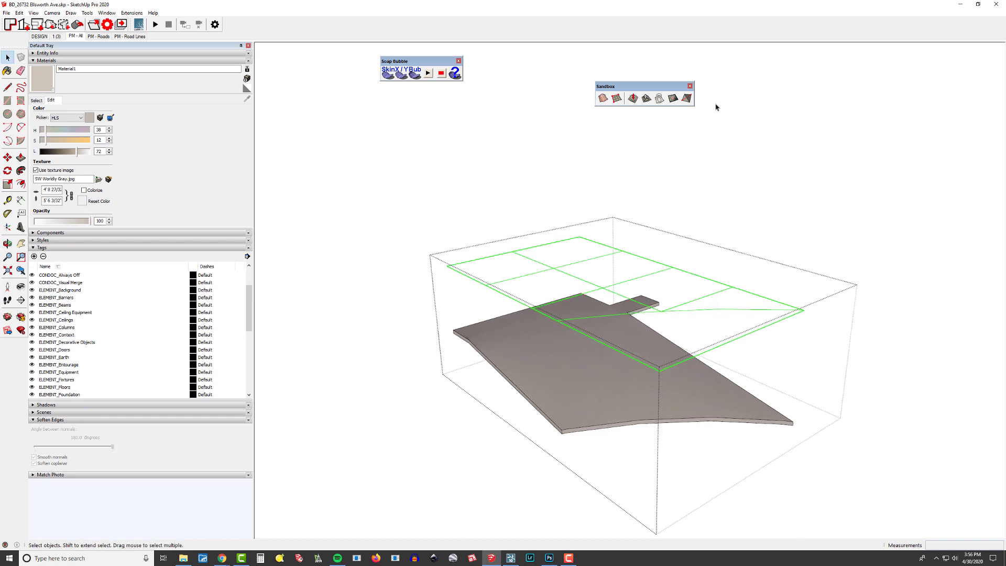
Drape the joint lines onto the driveway slab with the Sandbox Drape tool and erase the floating source lines
click(659, 97)
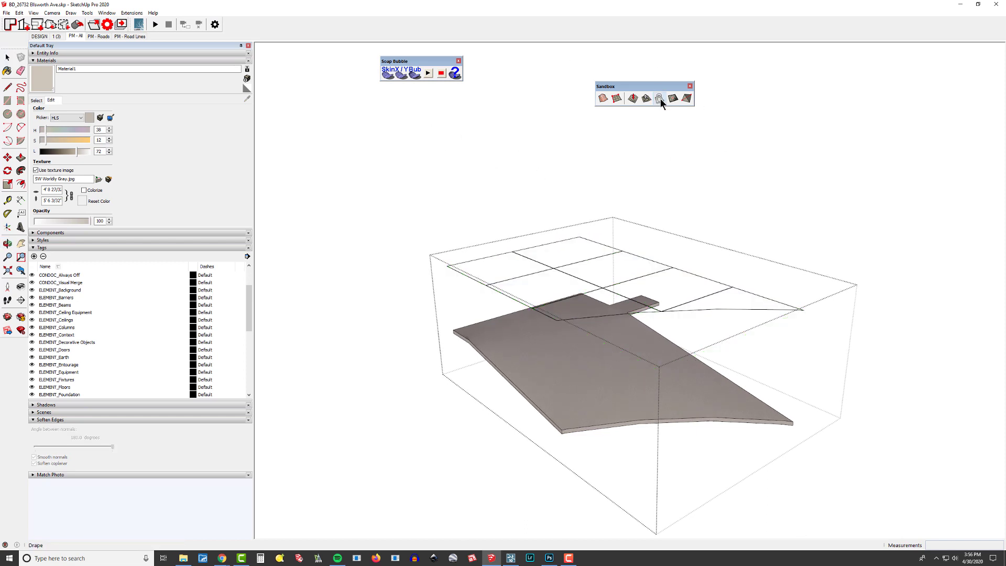
click(613, 370)
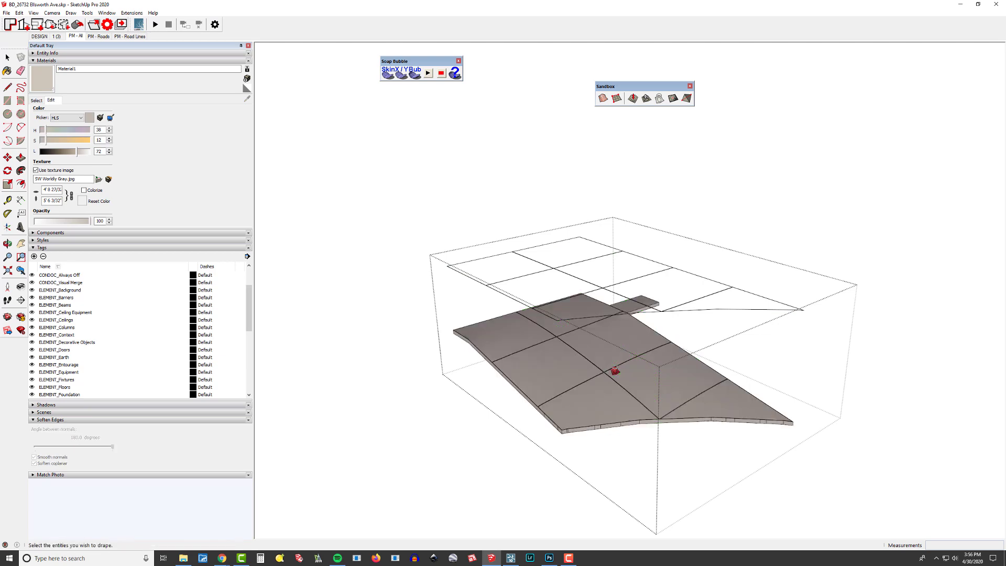
key(space)
key(e)
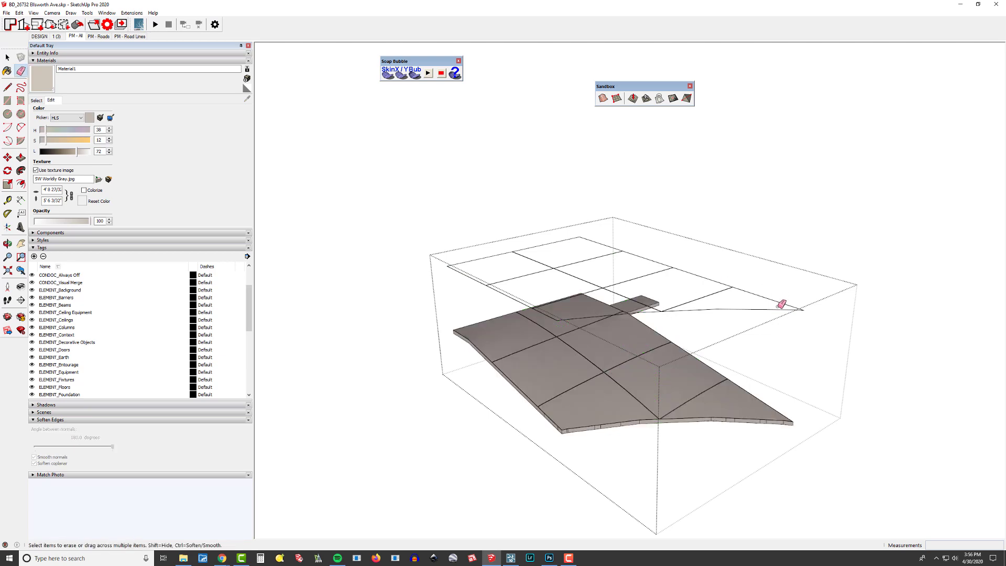
click(781, 308)
Select the draped joint strip face with its bounding edges and examine whether it runs continuously across the whole driveway slab
scroll(601, 344, up, 3)
mouse_move(601, 344)
middle_down()
mouse_move(384, 393)
mouse_move(354, 390)
middle_up()
scroll(615, 402, up, 2)
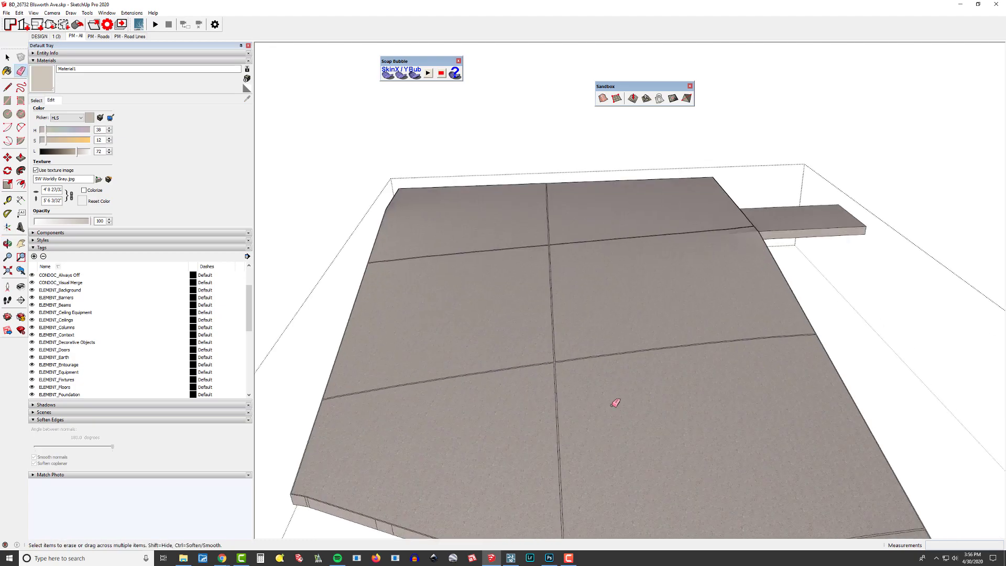
shift+middle_drag(615, 401, 596, 410)
scroll(619, 348, up, 2)
scroll(609, 323, up, 1)
scroll(595, 411, up, 2)
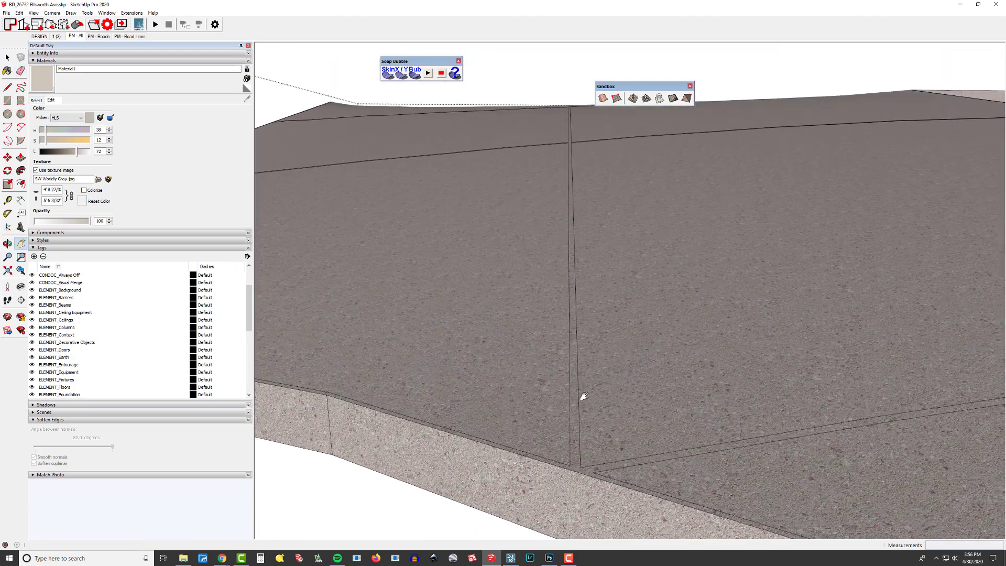
scroll(574, 378, up, 2)
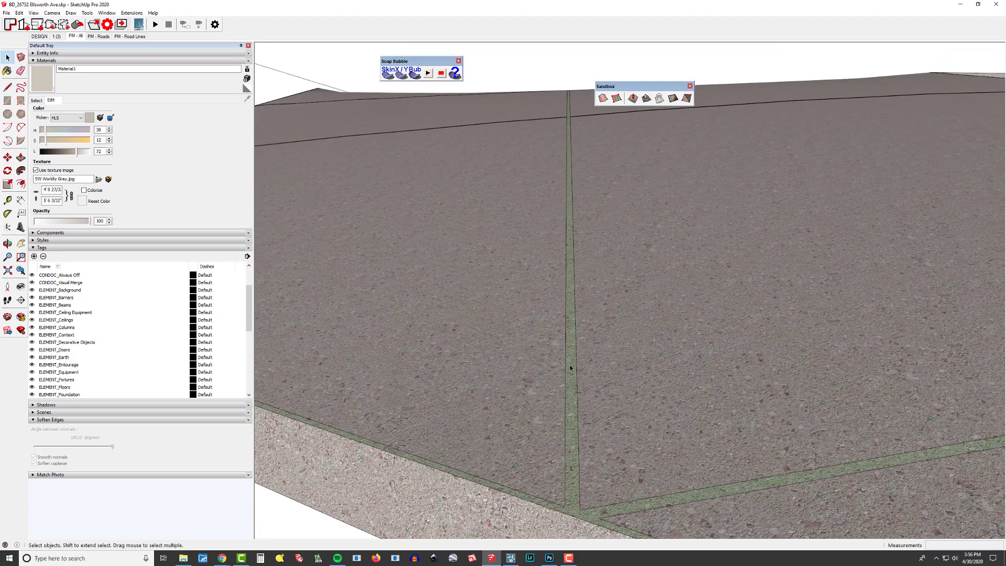
double_click(570, 365)
shift+middle_drag(523, 254, 378, 427)
scroll(716, 393, down, 2)
middle_drag(716, 393, 487, 225)
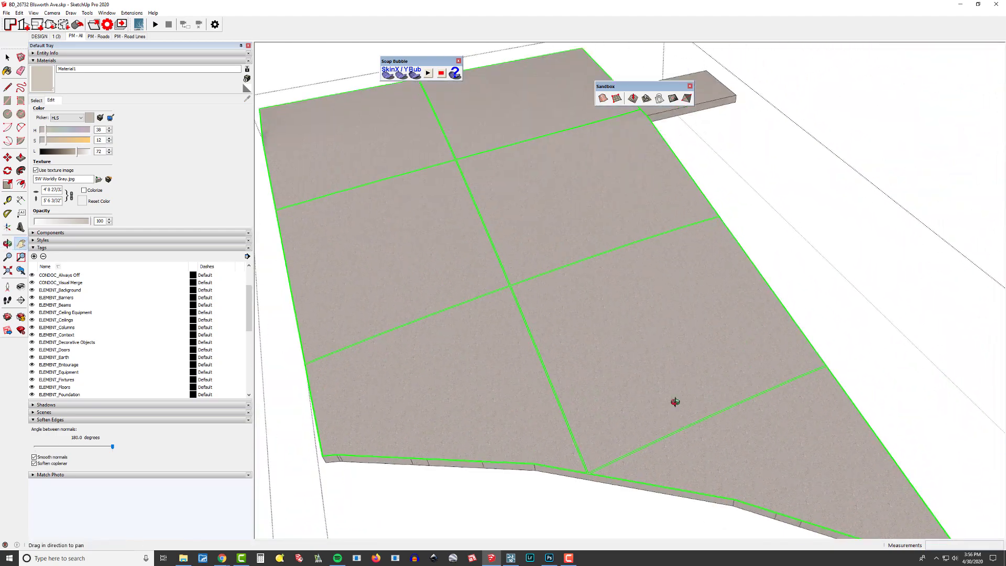
scroll(674, 402, down, 2)
middle_drag(674, 401, 537, 339)
scroll(537, 339, up, 5)
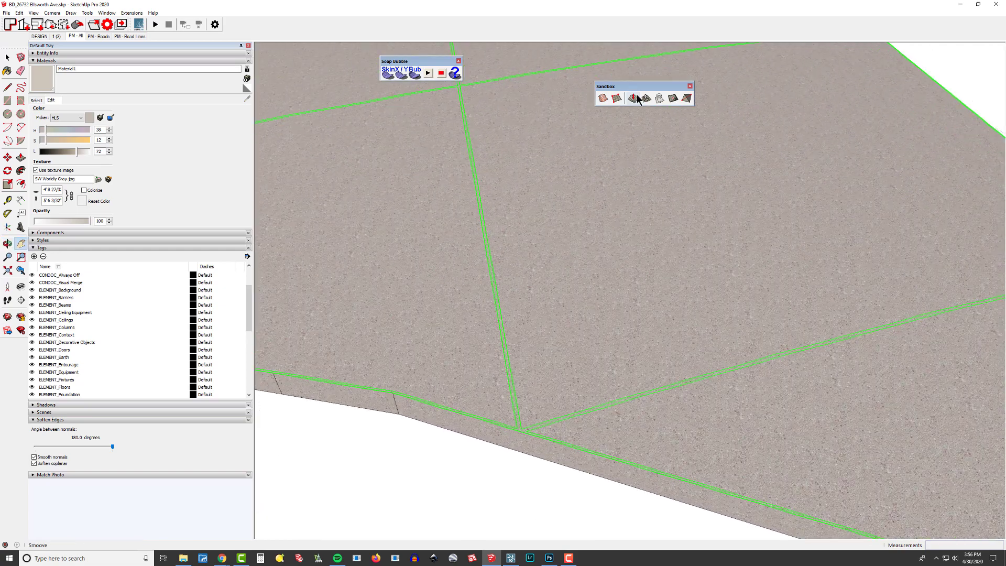
Display the Fredo6 JointPushPull tools and clear the joint strip selection
right_click(639, 100)
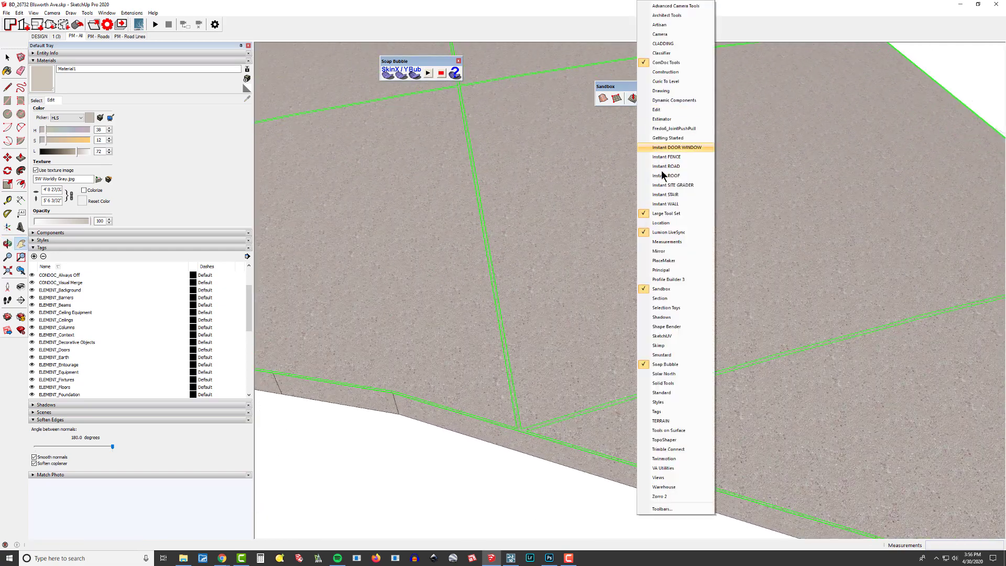
click(682, 130)
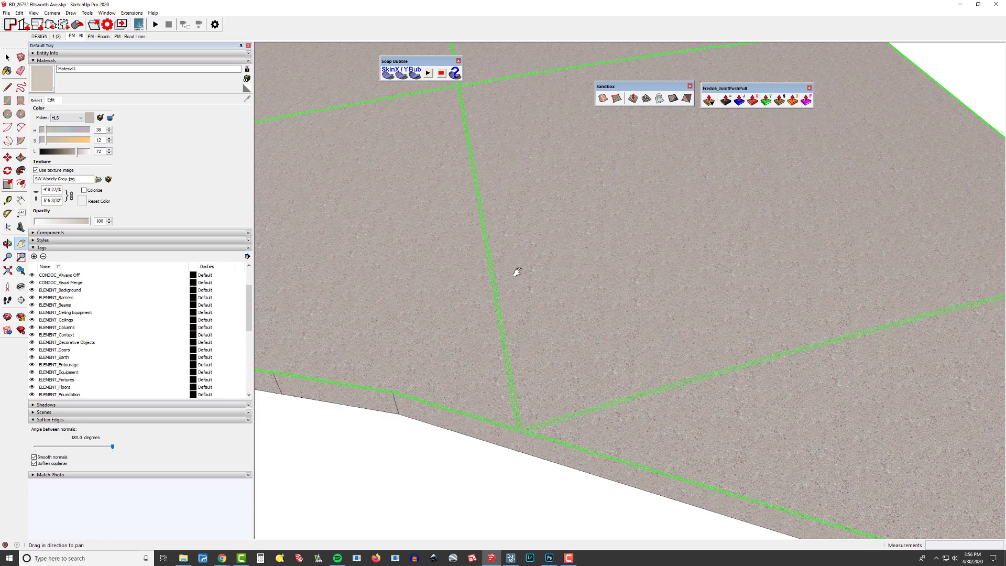
key(ctrl+t)
middle_drag(550, 314, 673, 199)
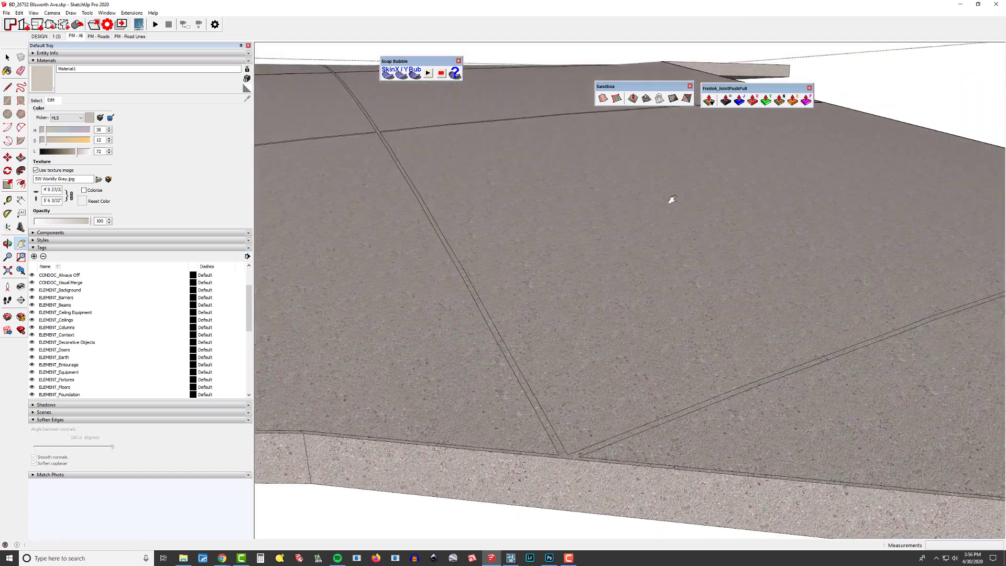
Try to push the joint strip face down 3/4" with the Vector Push Pull tool and inspect the groove
click(766, 102)
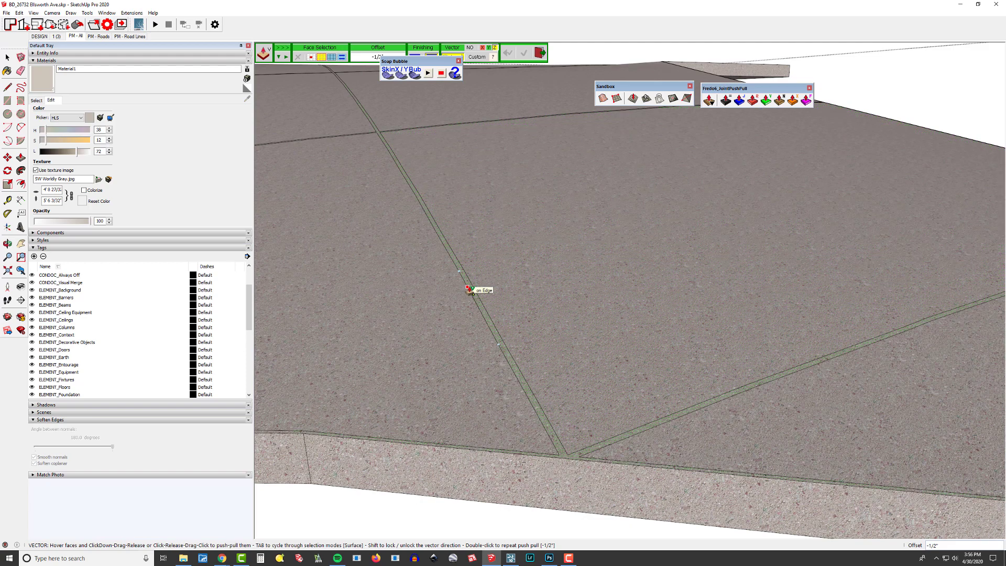
click(469, 289)
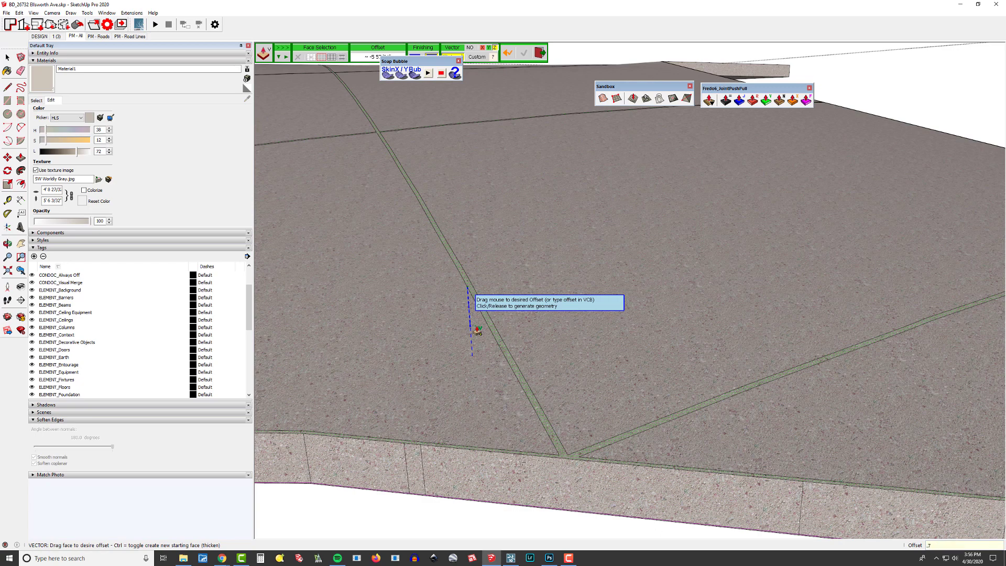
key(Return)
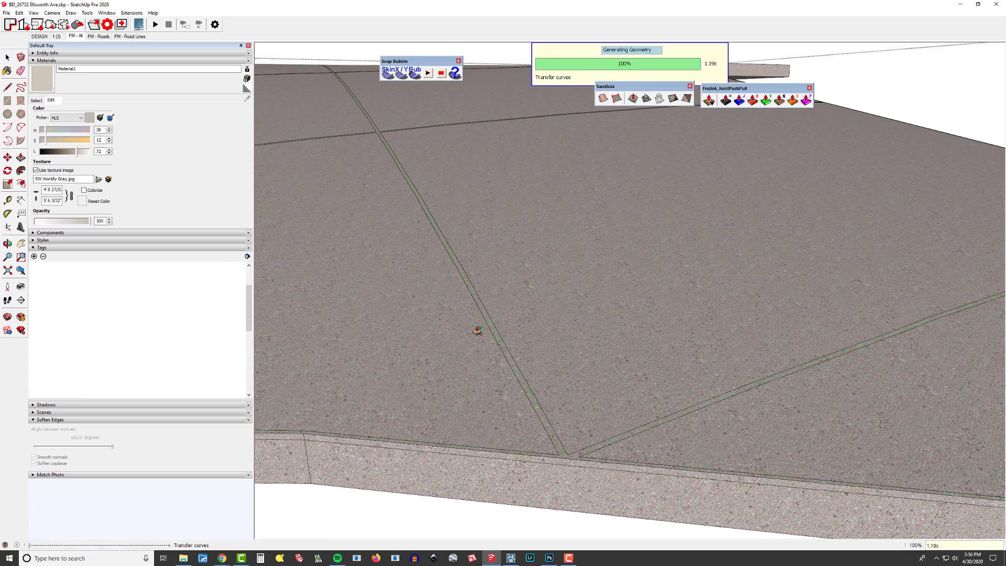
scroll(490, 316, up, 4)
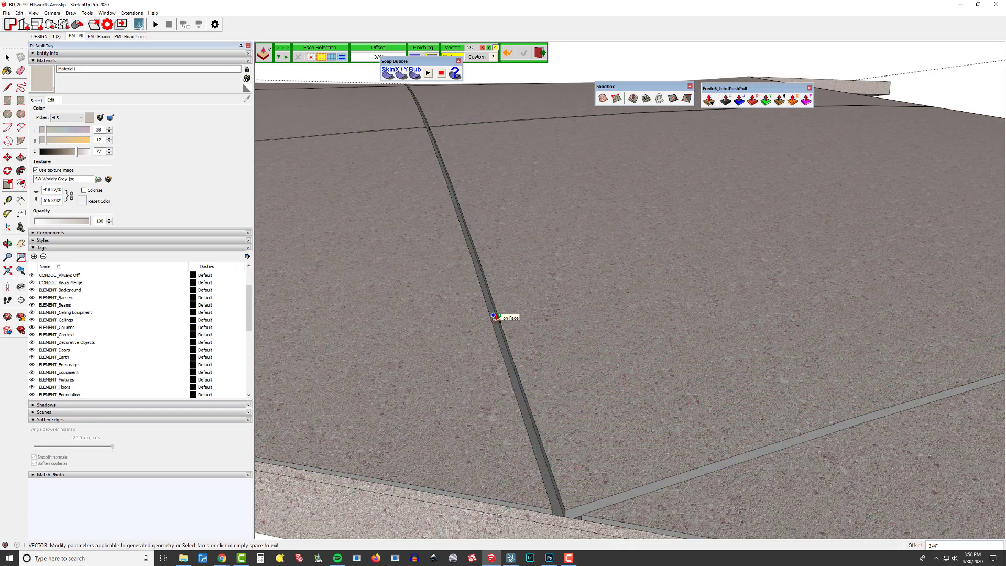
middle_drag(493, 316, 519, 403)
middle_drag(545, 330, 388, 364)
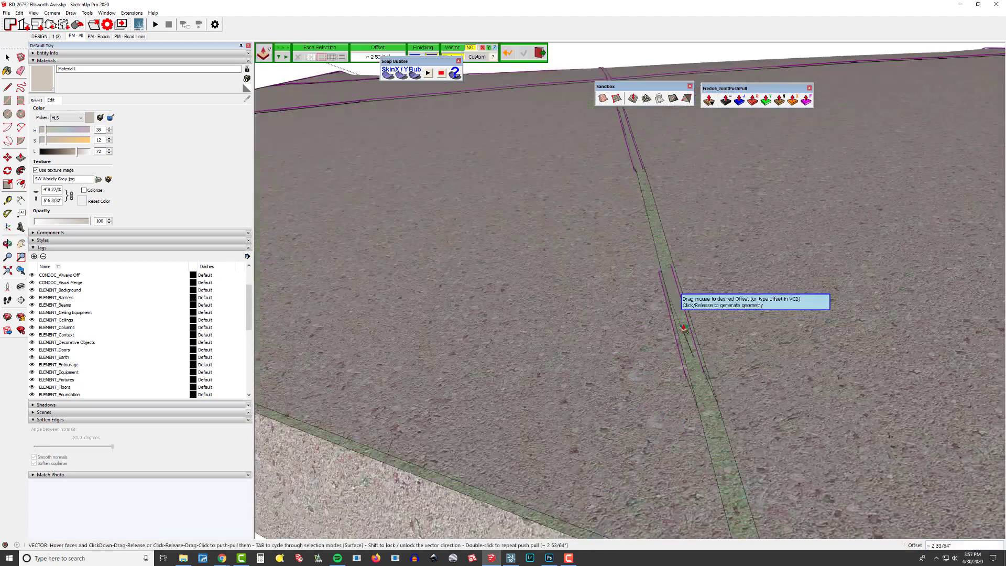
Raise the joint strip face 5" along the vertical axis with Vector Push Pull
drag(681, 314, 702, 325)
middle_drag(665, 288, 665, 278)
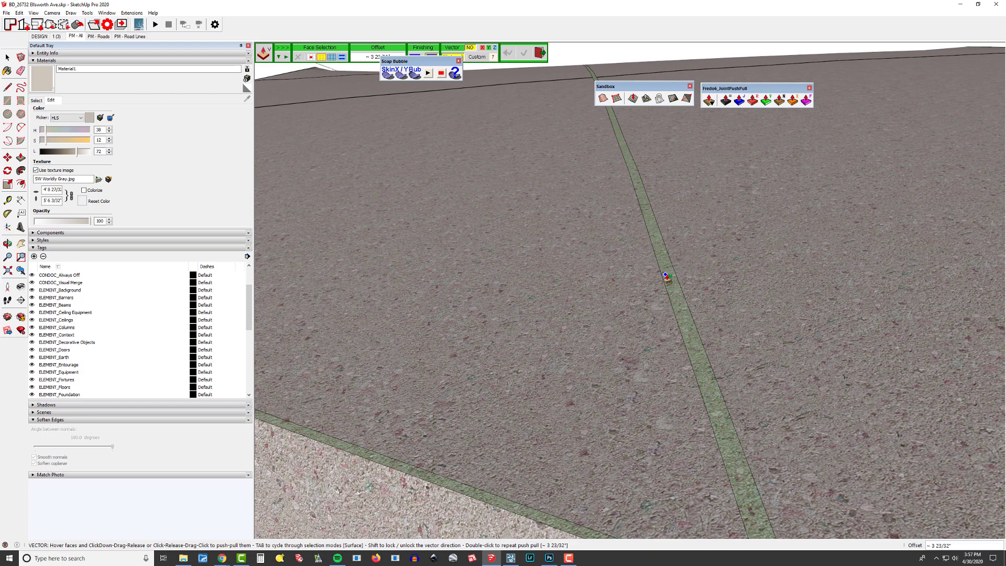
click(666, 275)
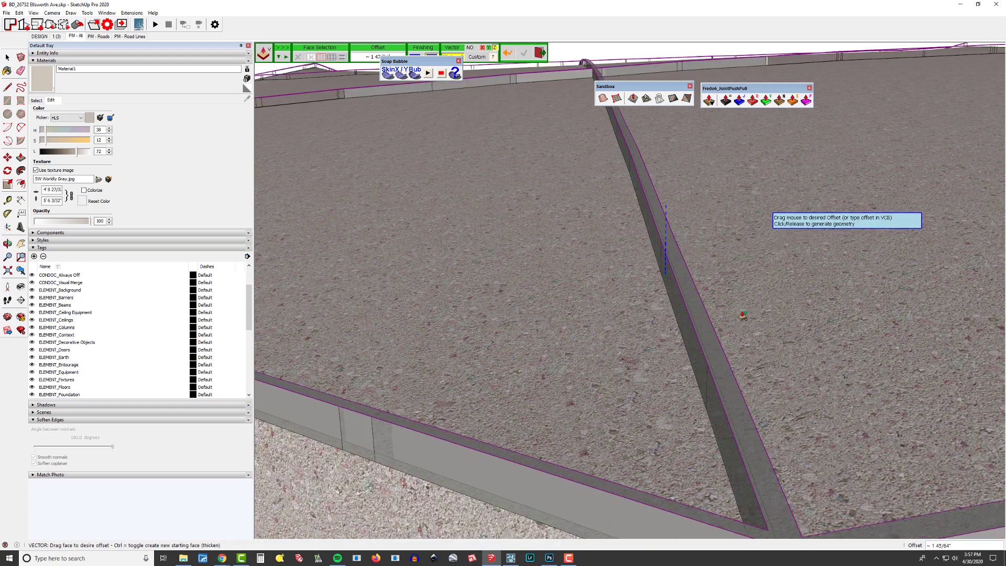
middle_drag(742, 315, 691, 247)
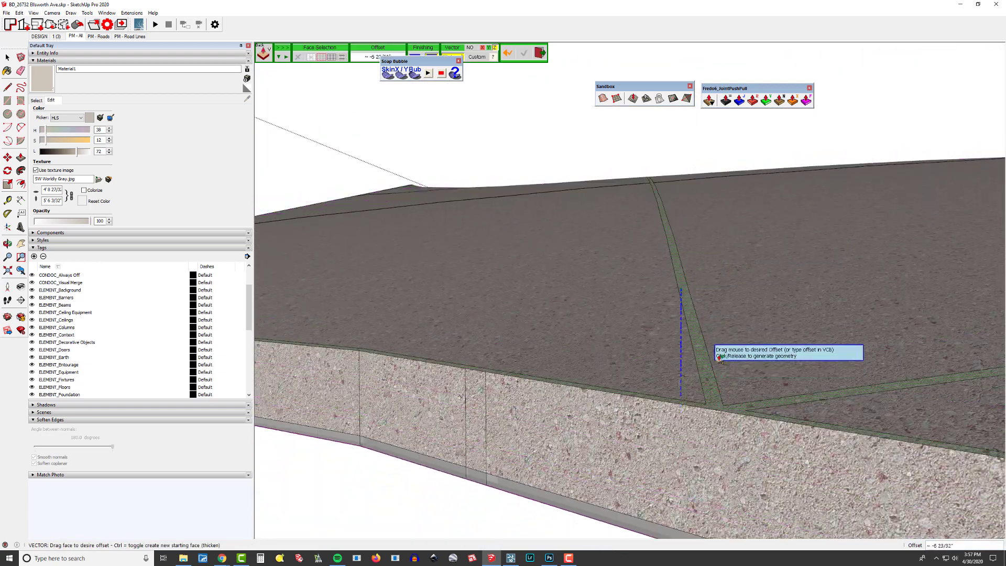
drag(720, 359, 735, 304)
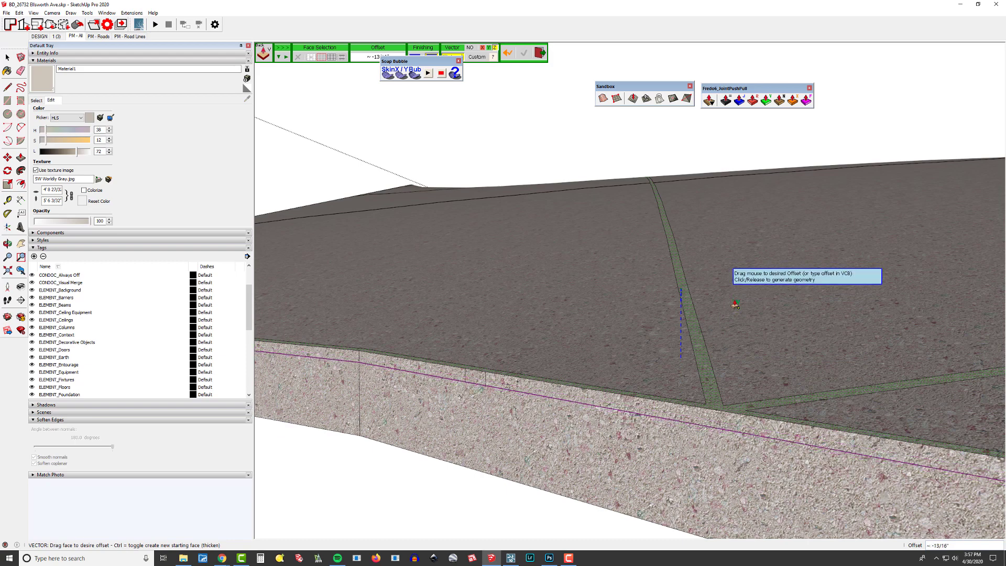
drag(735, 304, 712, 219)
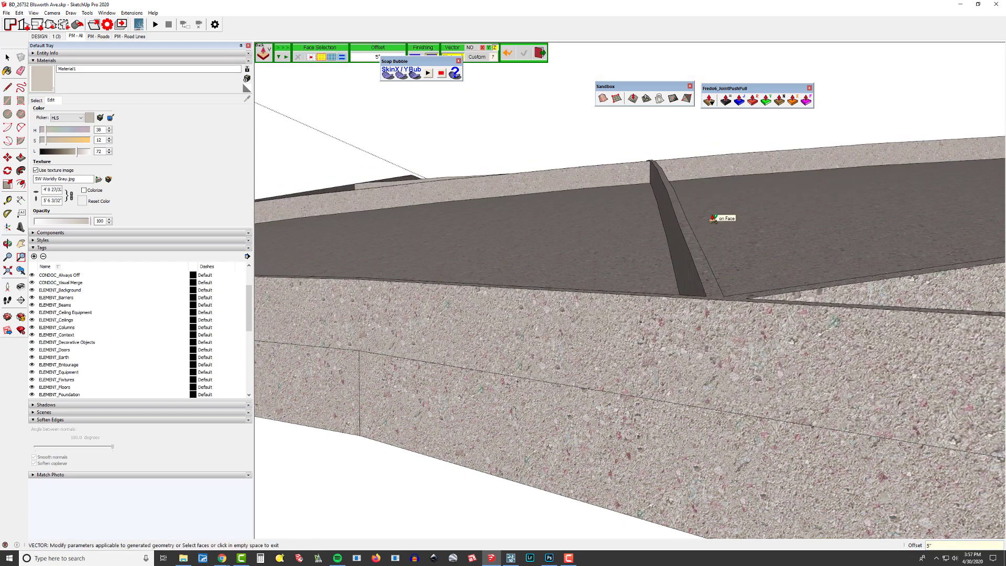
Move the raised joint strip face straight down to recess it slightly below the driveway panels
key(space)
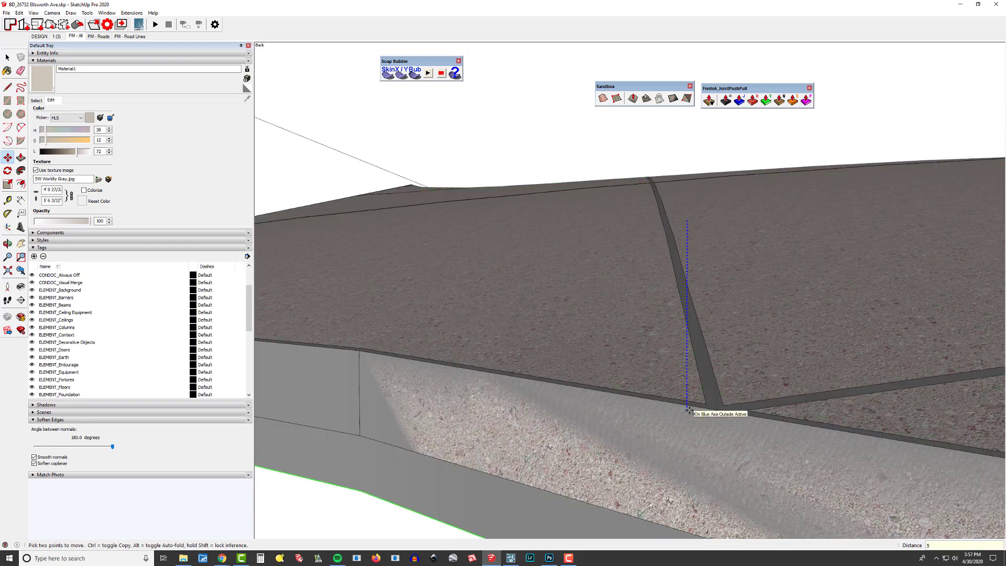
key(Return)
middle_drag(689, 411, 603, 393)
shift+middle_drag(758, 423, 733, 427)
mouse_move(733, 427)
shift+middle_down()
mouse_move(688, 381)
mouse_move(755, 303)
mouse_move(718, 362)
shift+middle_up()
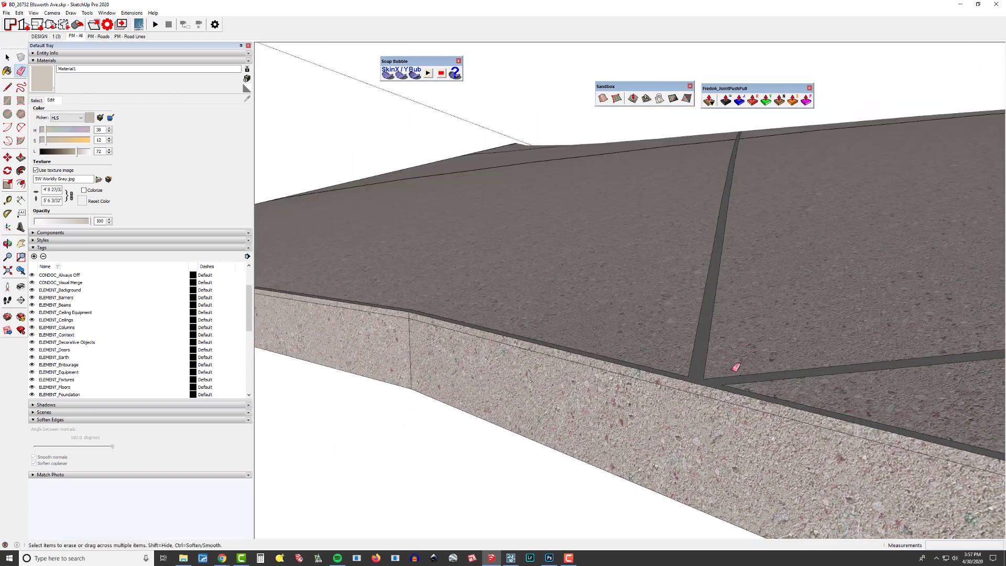
Delete the connected joint strip face covering the recess between the driveway panels
key(space)
click(708, 325)
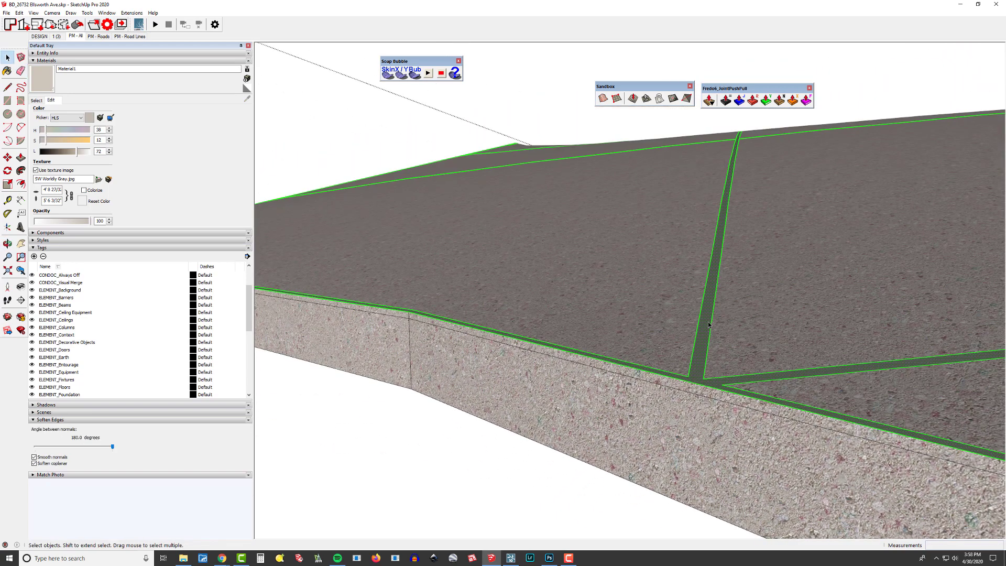
key(Delete)
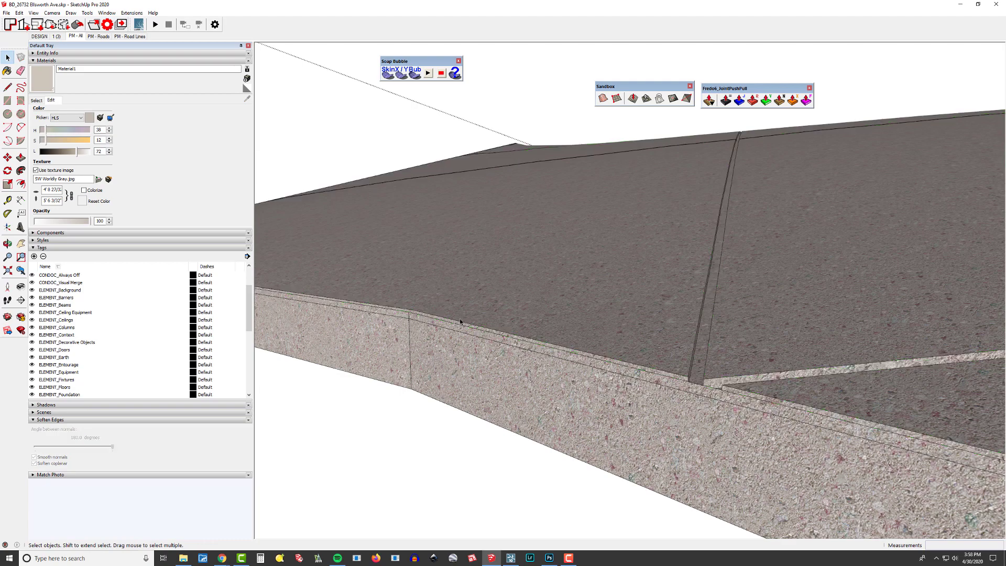
Erase the outer rim edges around the slab's near corner to open the side of the perimeter recess
middle_drag(460, 321, 536, 315)
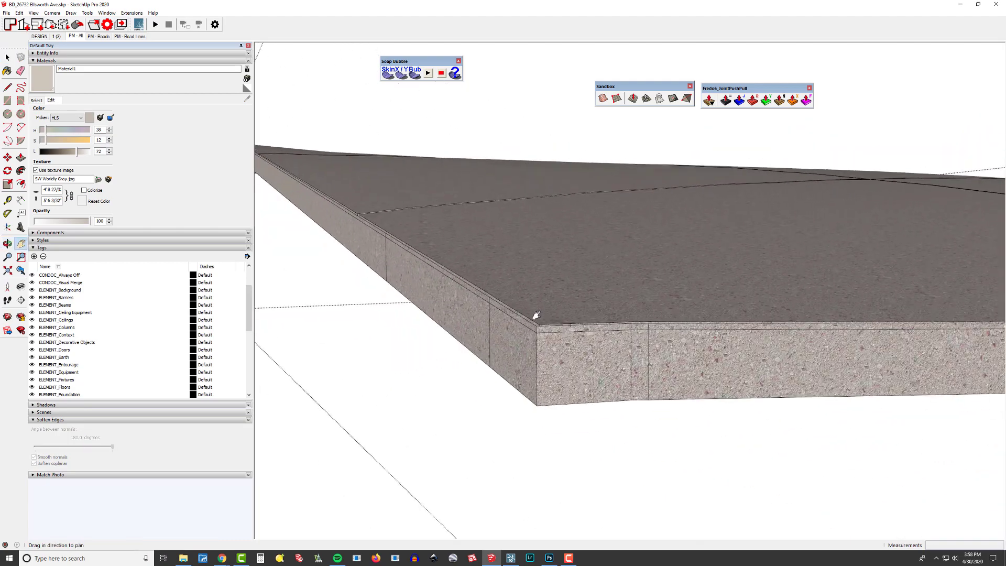
scroll(539, 320, up, 5)
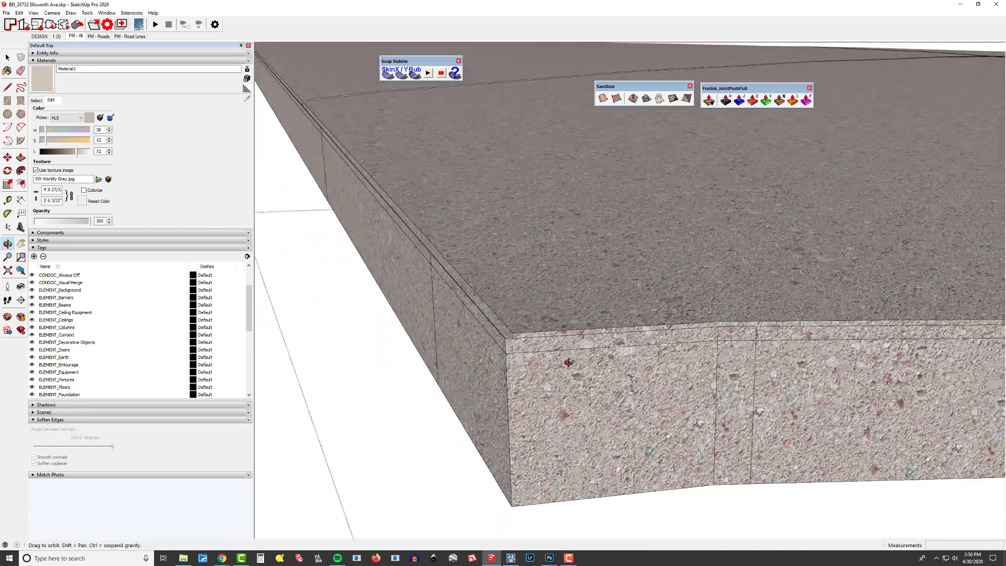
middle_drag(569, 362, 508, 339)
key(e)
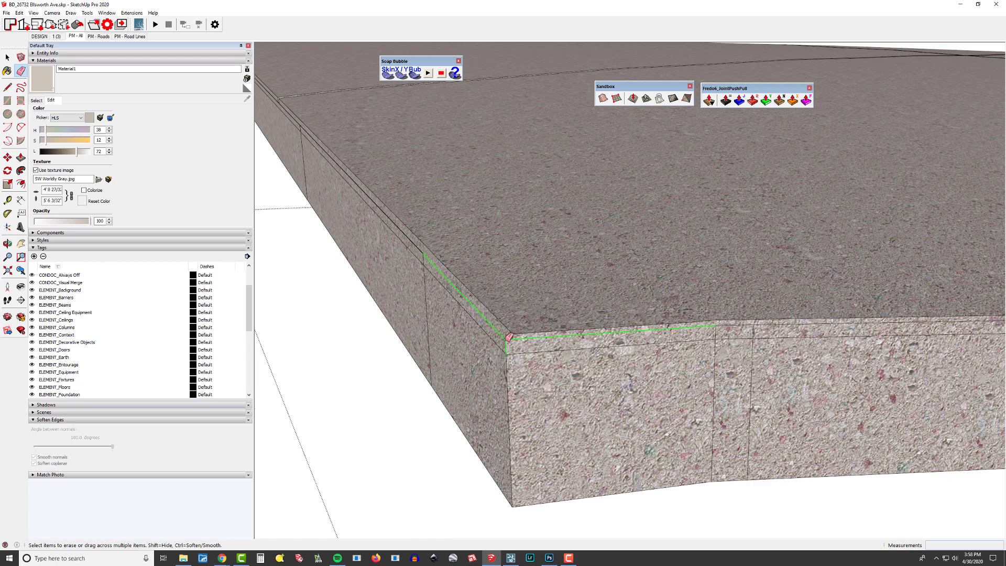
drag(508, 337, 511, 340)
scroll(511, 340, down, 2)
shift+middle_drag(511, 341, 495, 350)
scroll(641, 335, up, 3)
click(642, 331)
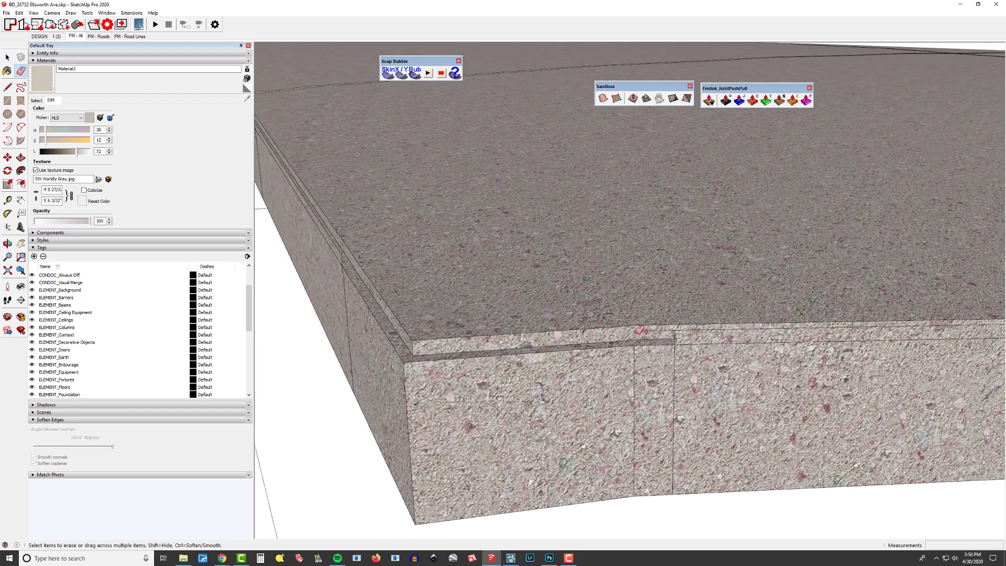
drag(660, 333, 688, 331)
Erase the short rim edges at the segment breaks along the slab's front edge
scroll(688, 331, down, 3)
shift+middle_drag(838, 341, 481, 330)
shift+middle_drag(906, 322, 597, 318)
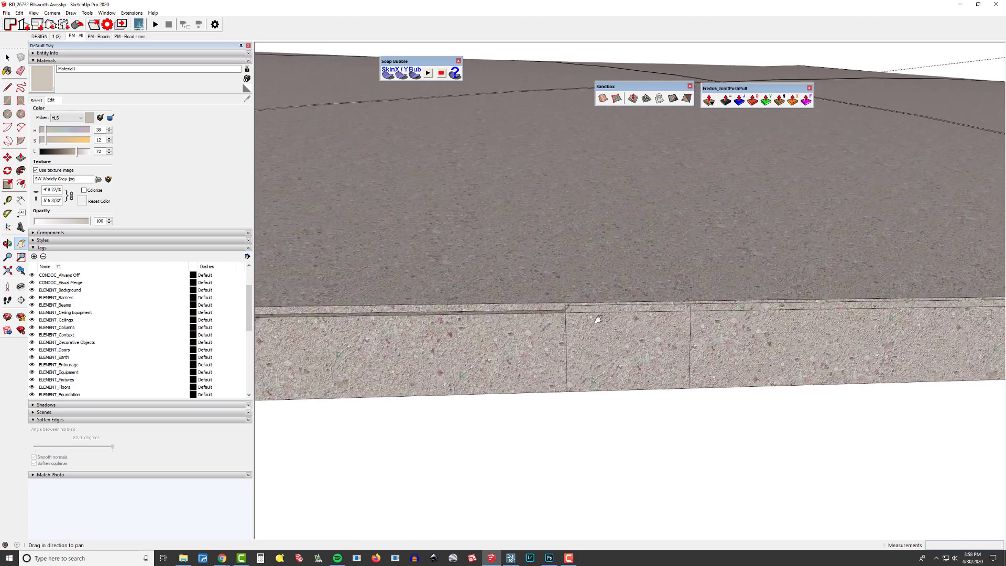
scroll(599, 312, up, 2)
drag(549, 296, 556, 297)
shift+middle_drag(714, 296, 581, 296)
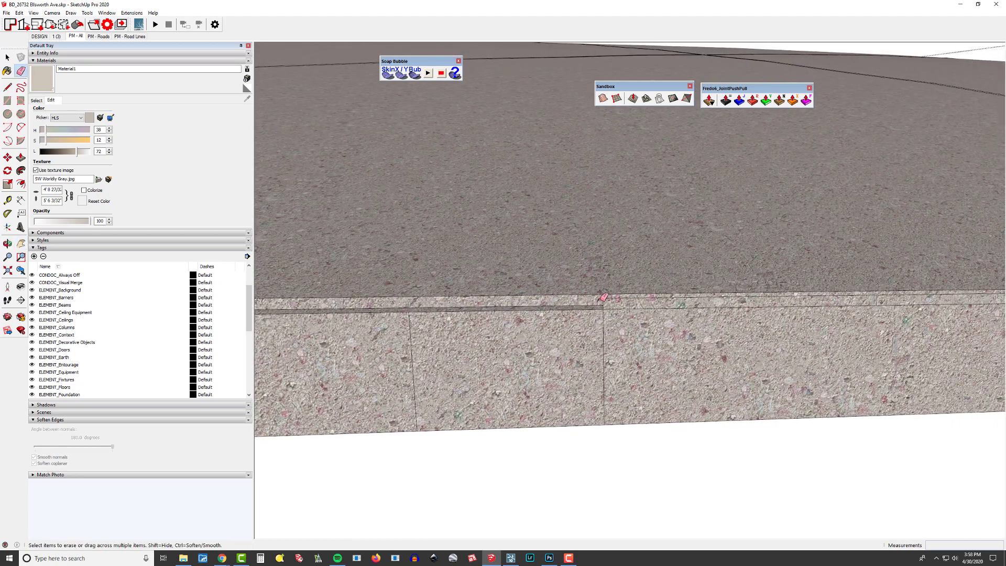
click(603, 299)
Erase the outer rim edge at the slab's far sharp corner and inspect the opened perimeter recess
scroll(835, 305, down, 3)
shift+middle_drag(943, 301, 680, 310)
scroll(681, 311, down, 3)
middle_drag(764, 325, 650, 336)
shift+middle_drag(650, 336, 427, 291)
mouse_move(768, 316)
middle_down()
mouse_move(559, 315)
mouse_move(702, 262)
mouse_move(707, 321)
mouse_move(653, 407)
mouse_move(620, 393)
mouse_move(713, 274)
mouse_move(600, 370)
middle_up()
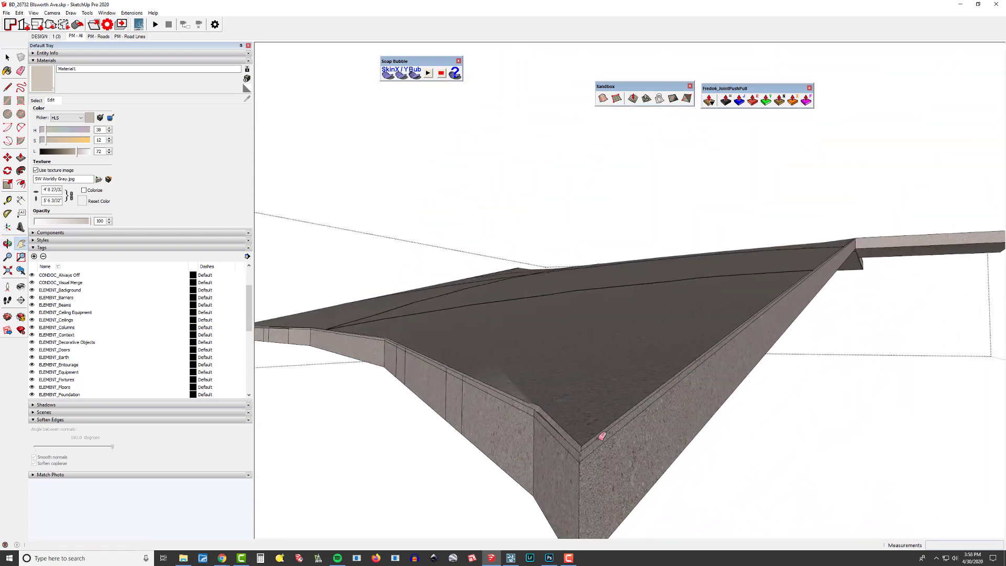
scroll(567, 455, up, 4)
click(565, 454)
scroll(546, 344, down, 1)
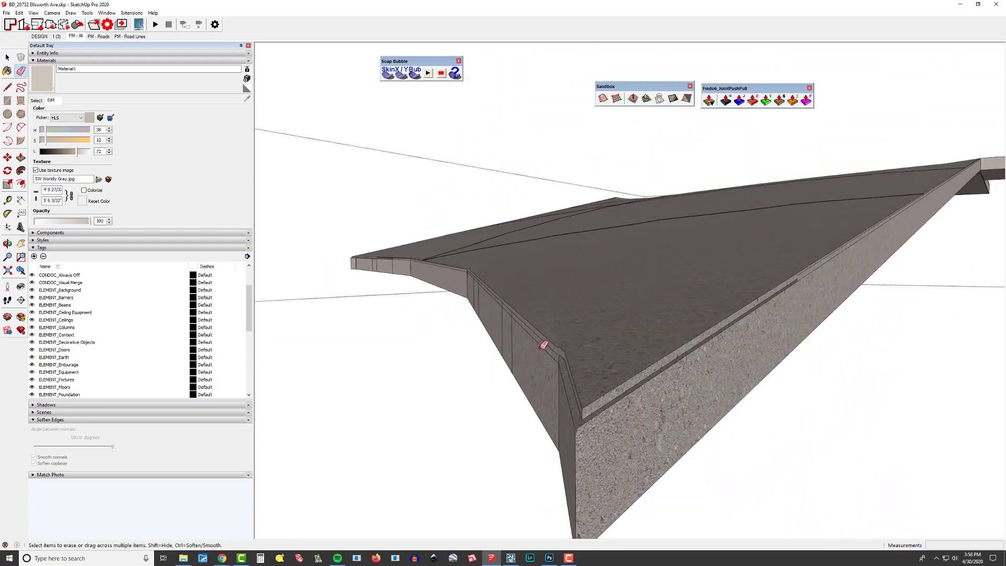
mouse_move(545, 344)
middle_down()
mouse_move(638, 382)
mouse_move(598, 370)
mouse_move(690, 325)
middle_up()
scroll(598, 370, up, 2)
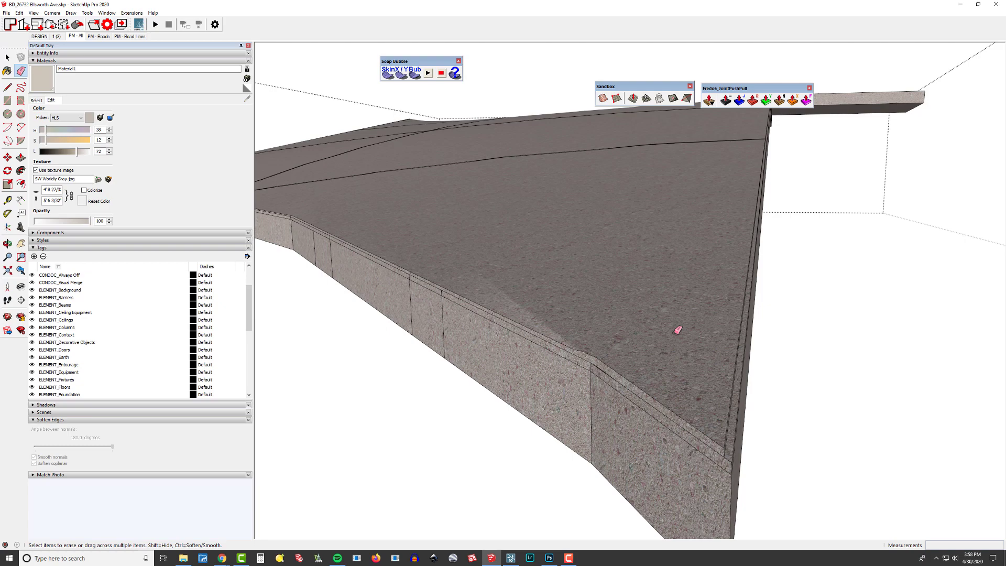
Undo the recess edits to restore the joint strips flush with the driveway panels
scroll(678, 330, down, 5)
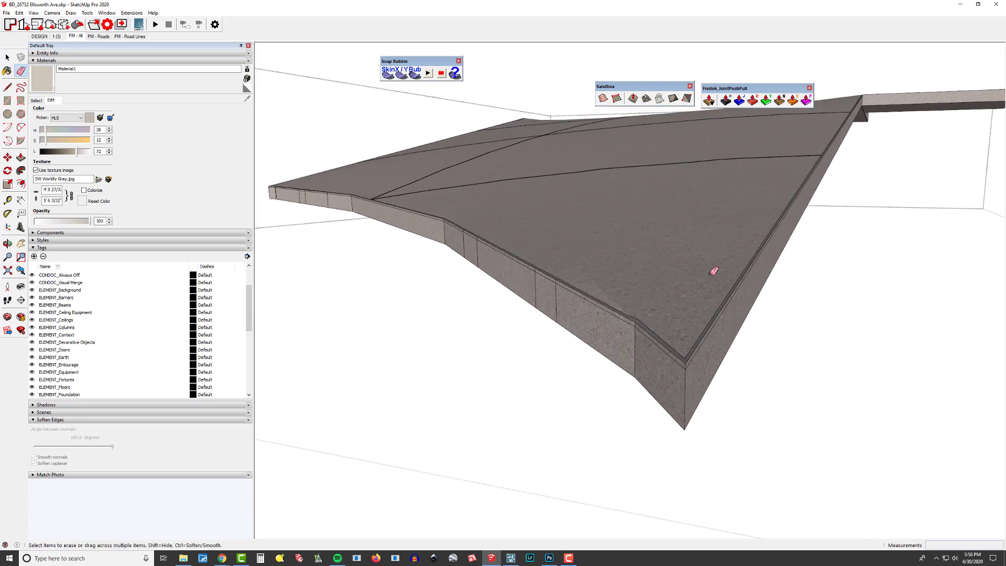
click(711, 273)
scroll(713, 271, up, 10)
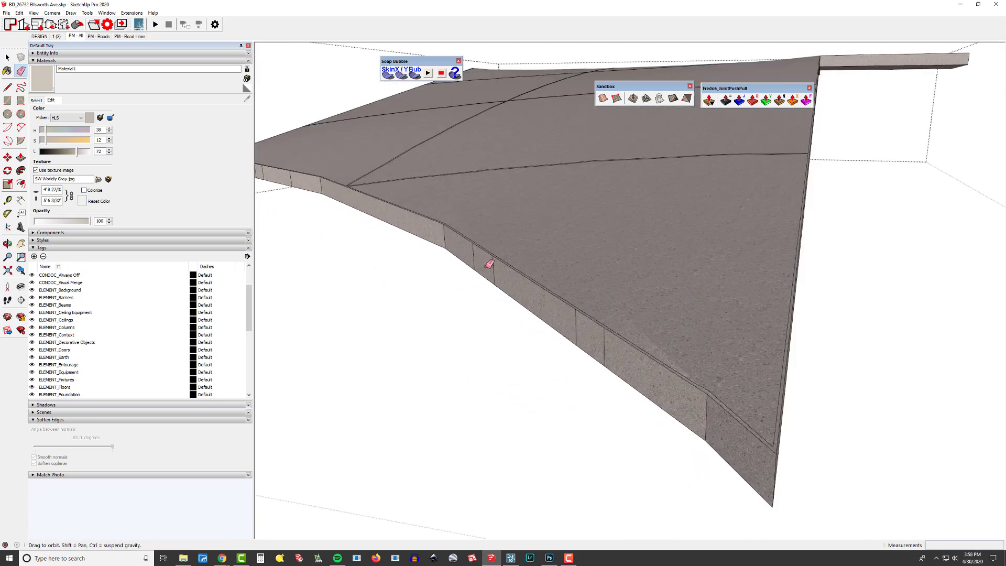
drag(722, 334, 697, 322)
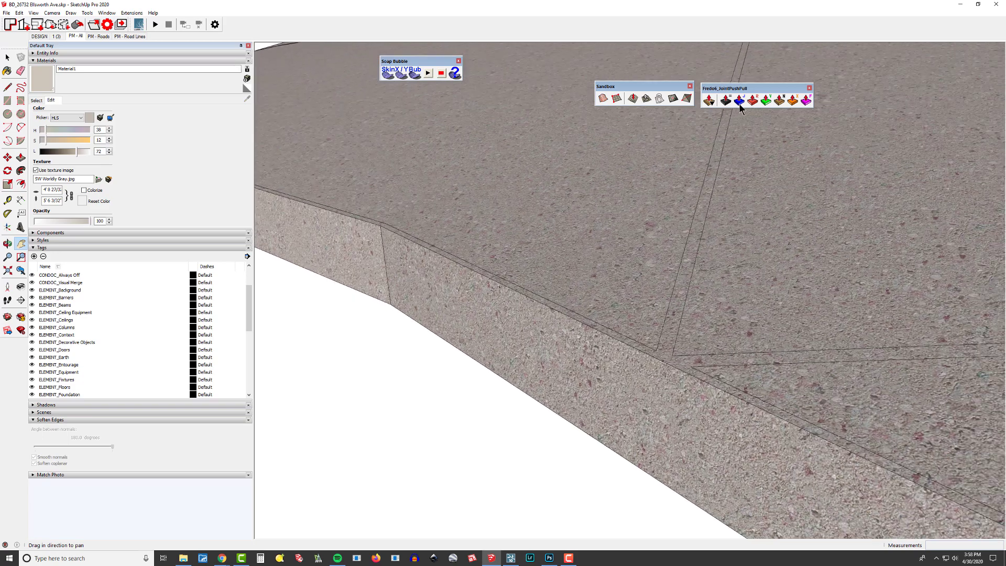
Try to raise the joint strip face about 4 7/8" with Joint Push Pull
click(766, 99)
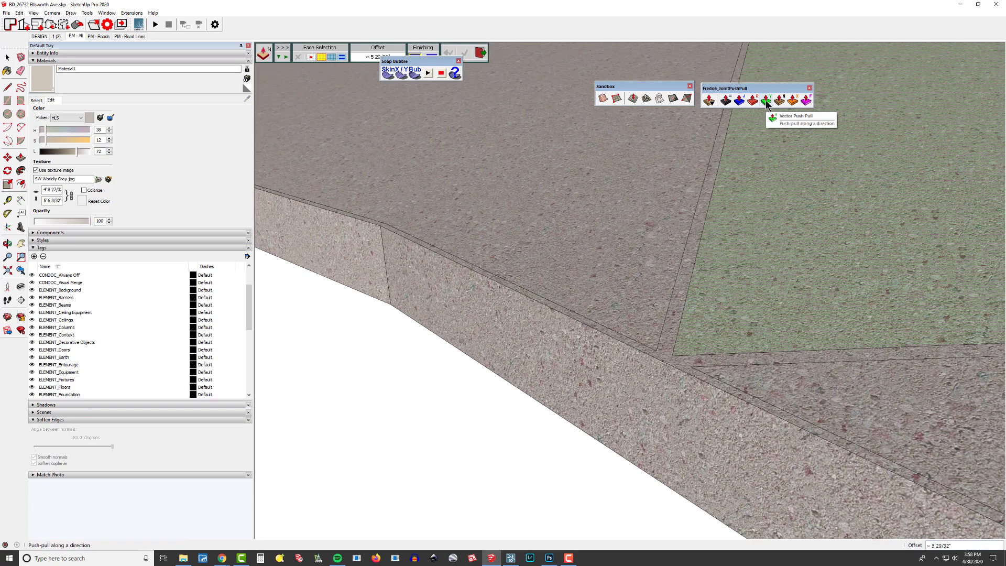
click(740, 100)
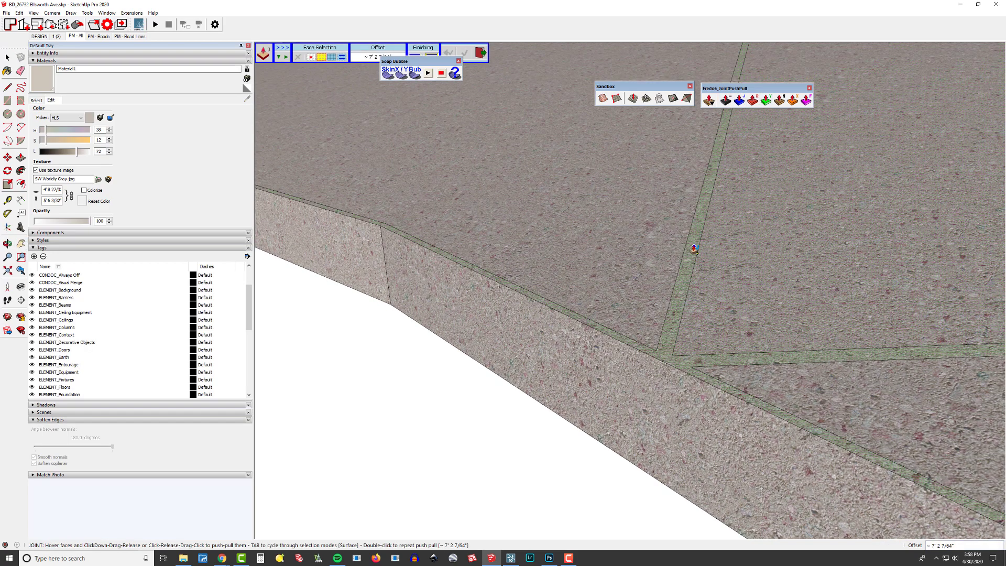
drag(687, 277, 654, 167)
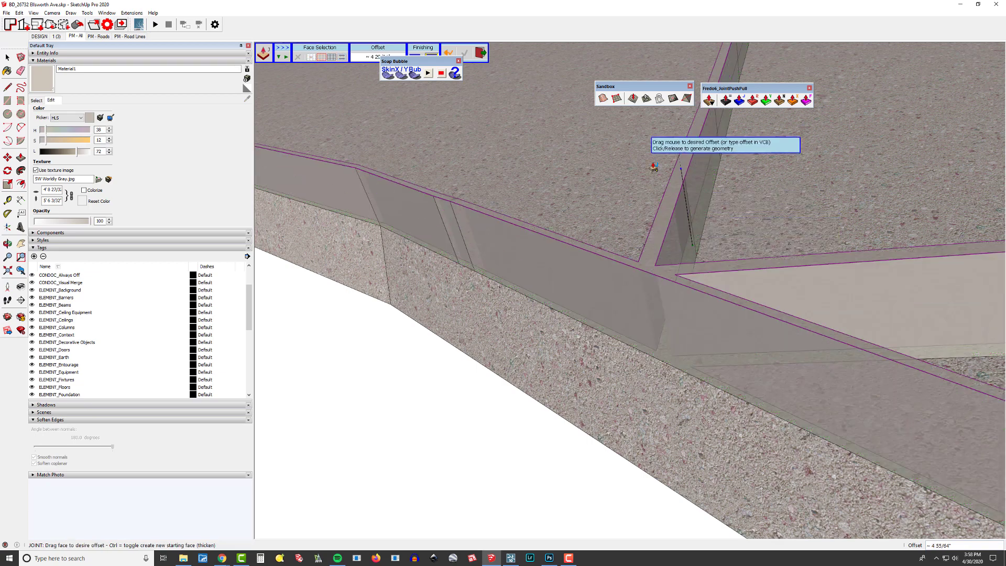
Push the joint strip face vertically down 1/2" with Vector Push Pull, using the finishing option that removes the original face
click(765, 101)
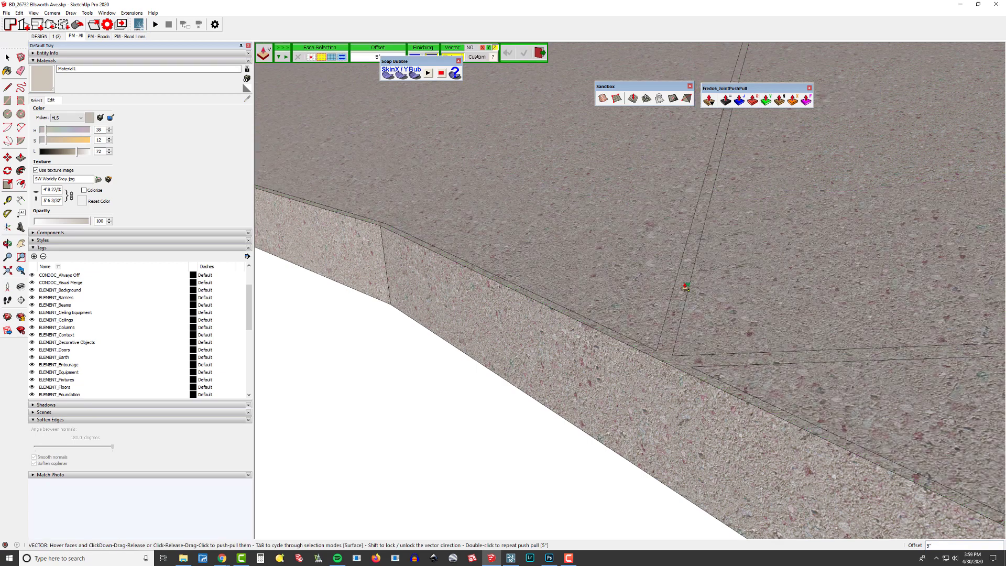
click(684, 272)
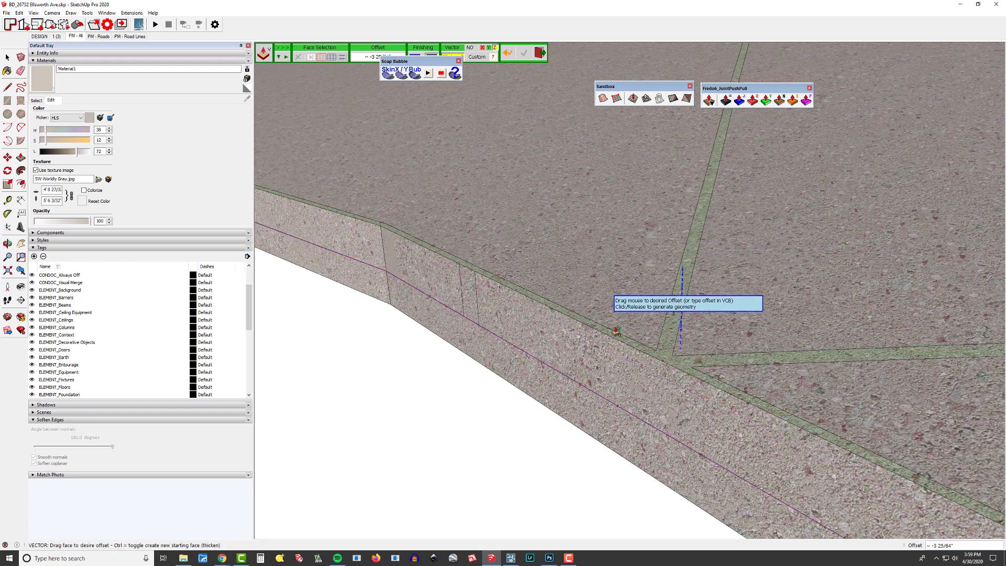
drag(414, 61, 380, 117)
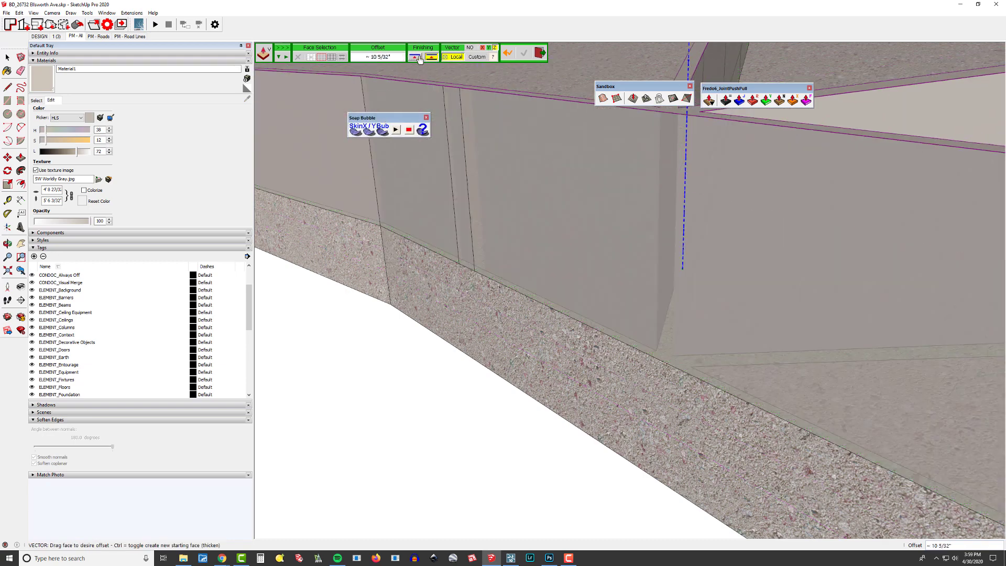
click(420, 59)
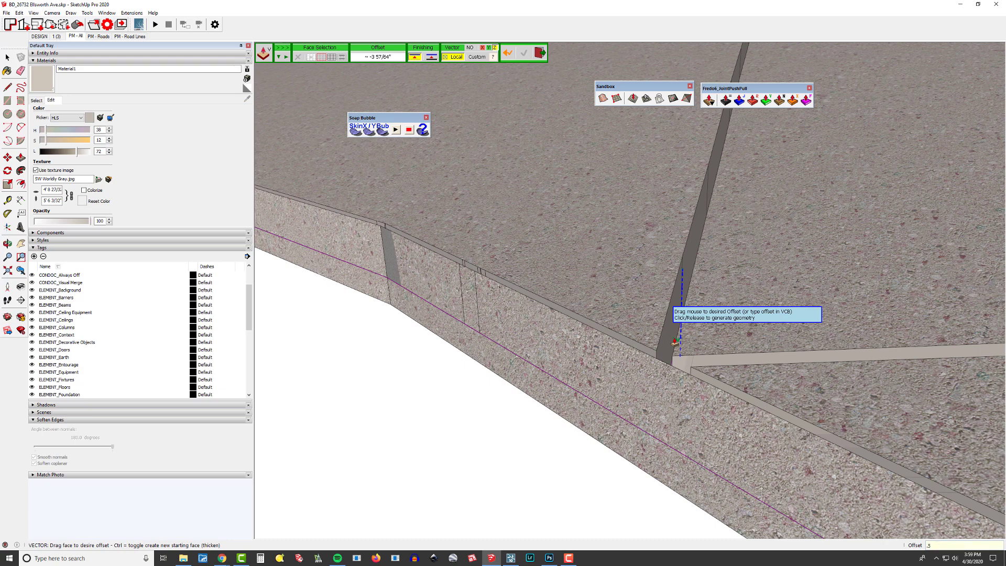
key(Return)
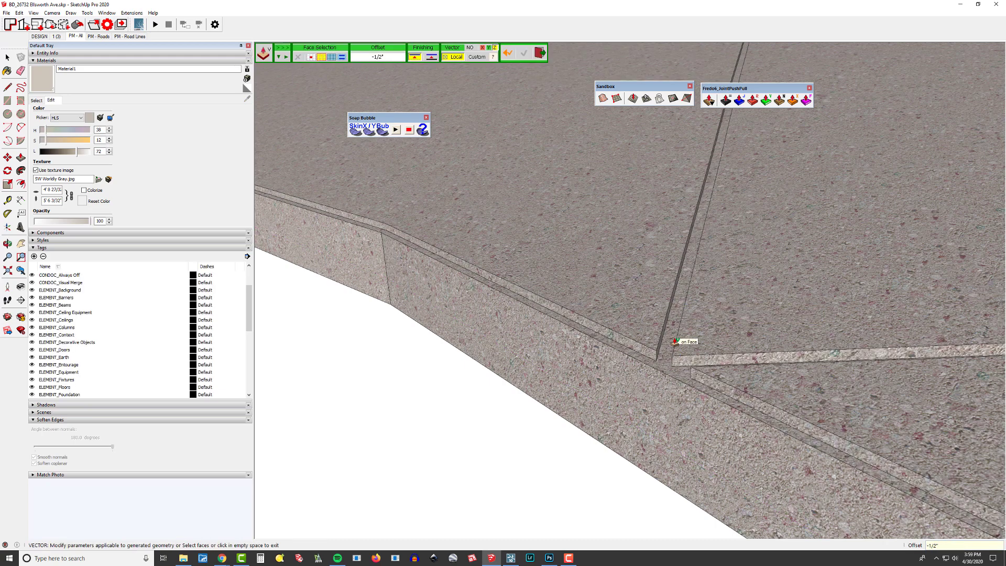
Close the driveway group and examine the recessed joints in front of the garage in the full site model
middle_drag(736, 305, 749, 97)
scroll(651, 313, down, 1)
key(Escape)
scroll(728, 321, down, 2)
scroll(757, 346, down, 2)
scroll(756, 270, up, 4)
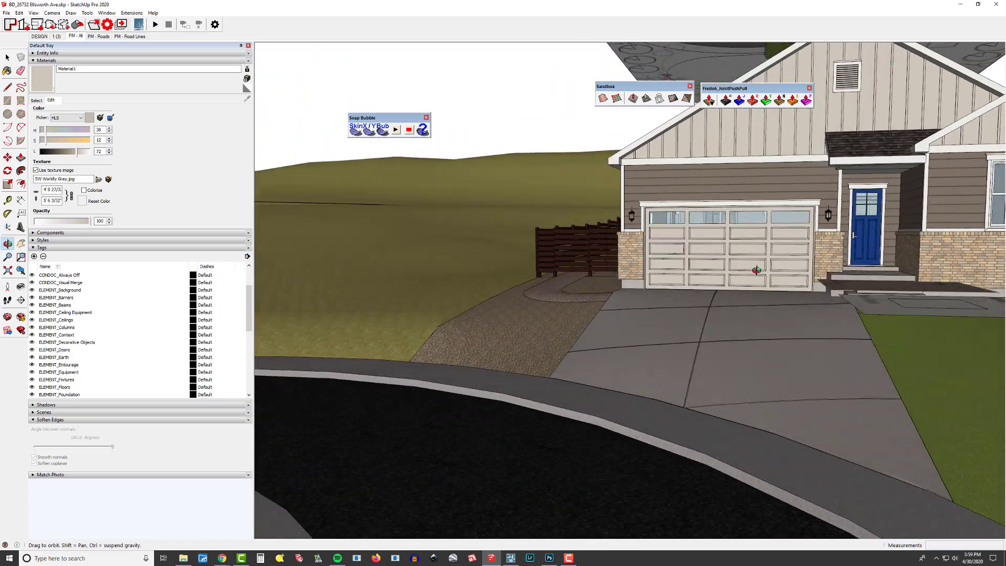
middle_drag(757, 270, 760, 361)
Undo the driveway work back to the plain flat outline face without joints
scroll(731, 308, down, 4)
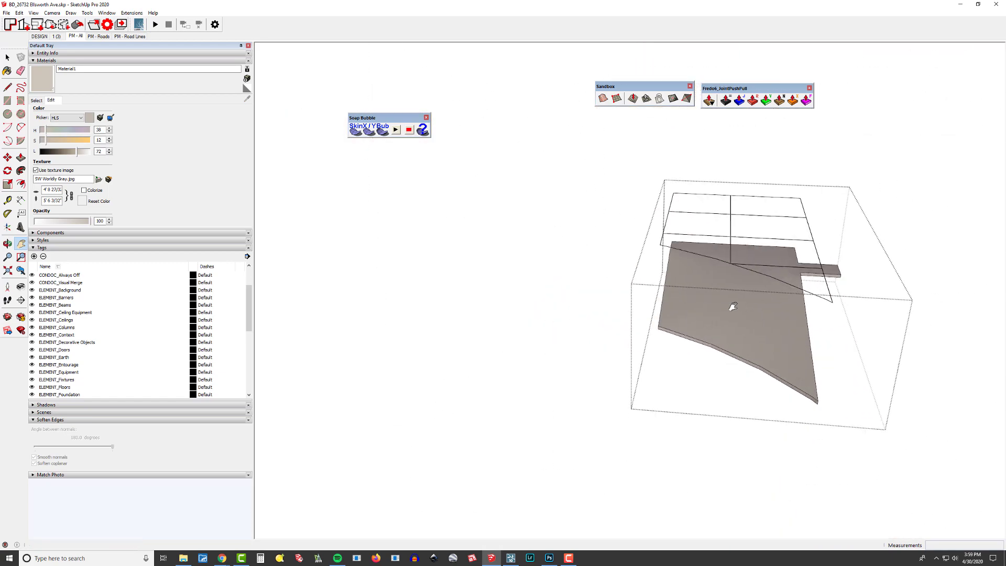
middle_drag(732, 307, 731, 382)
key(ctrl+z)
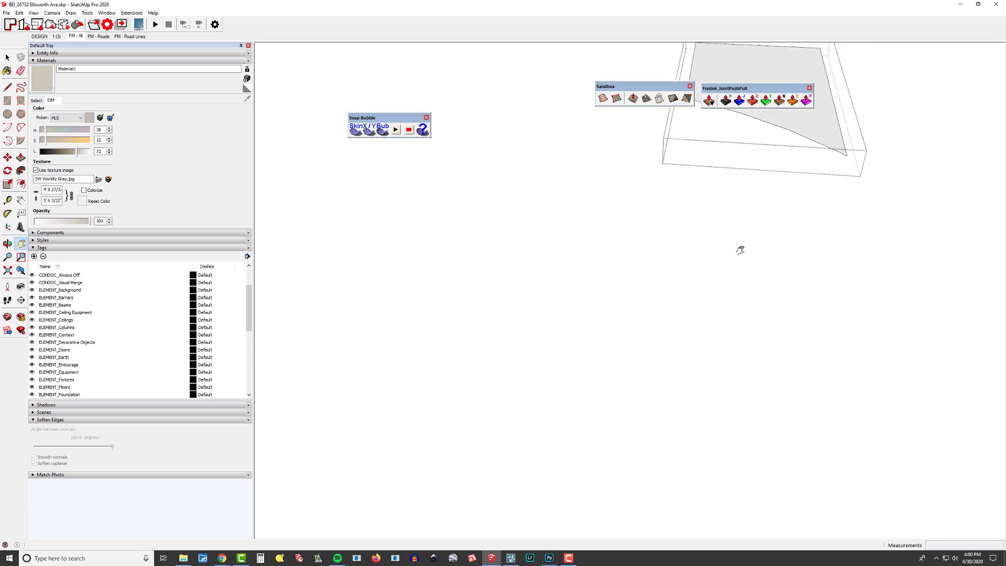
scroll(705, 250, up, 5)
Toggle the display of guides and place guides along both long sides of the driveway outline
key(l)
key(t)
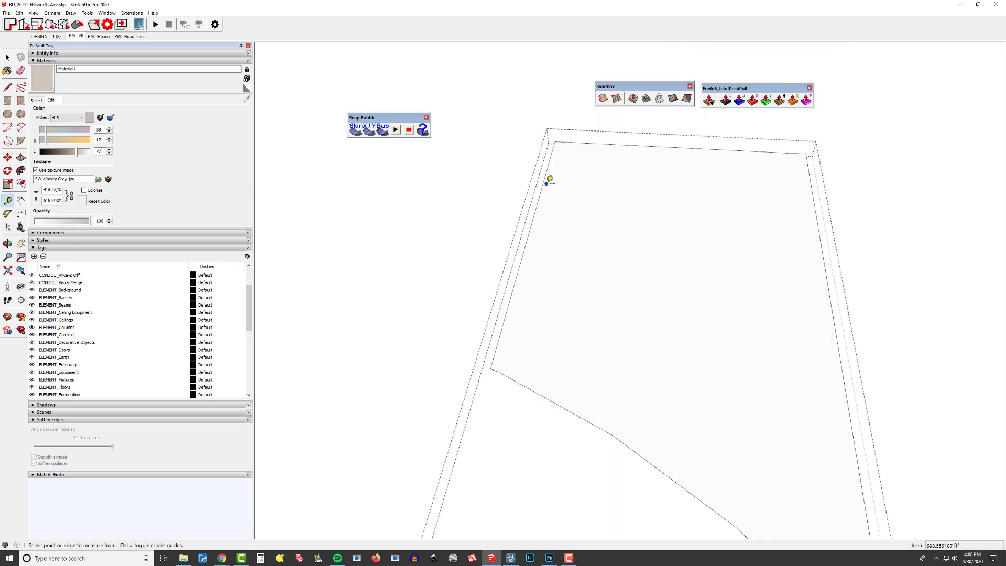
middle_drag(548, 186, 723, 146)
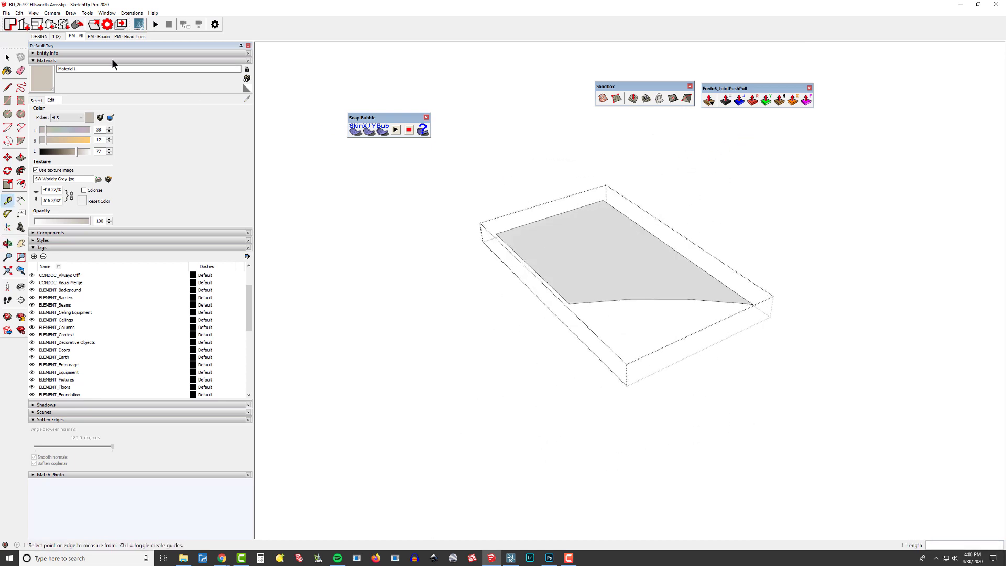
click(33, 12)
mouse_move(52, 12)
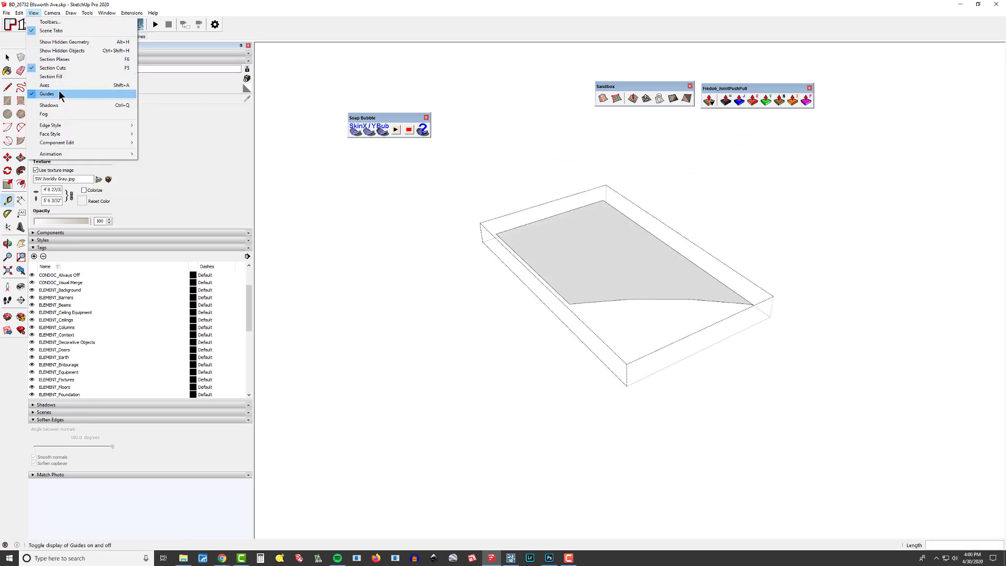
click(60, 93)
middle_drag(583, 239, 543, 292)
scroll(545, 286, up, 5)
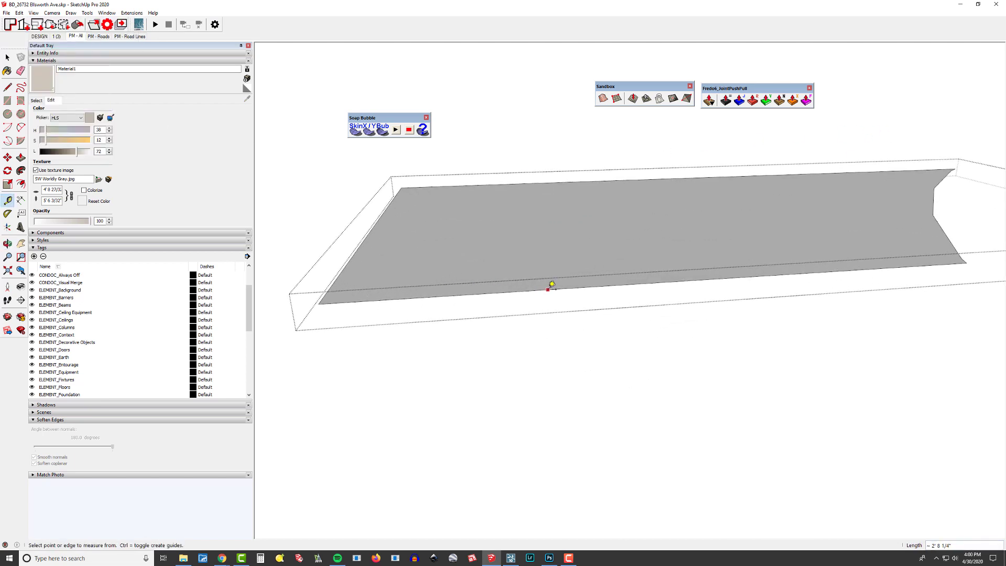
scroll(552, 284, down, 3)
middle_drag(559, 281, 517, 135)
Copy one side guide to the opposite side and divide the distance by 2 to add a centre guide
key(m)
key(ctrl)
click(515, 133)
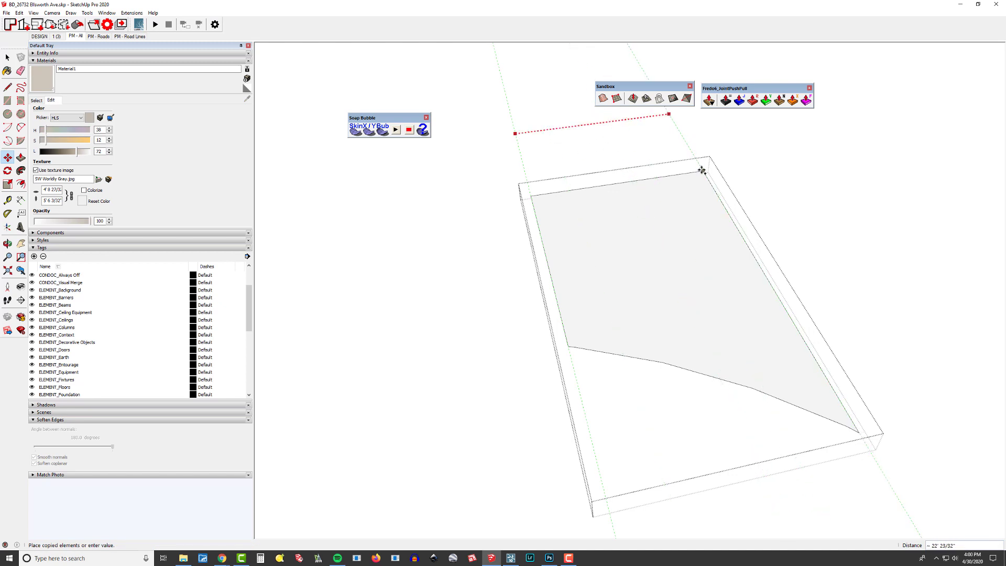
key(Escape)
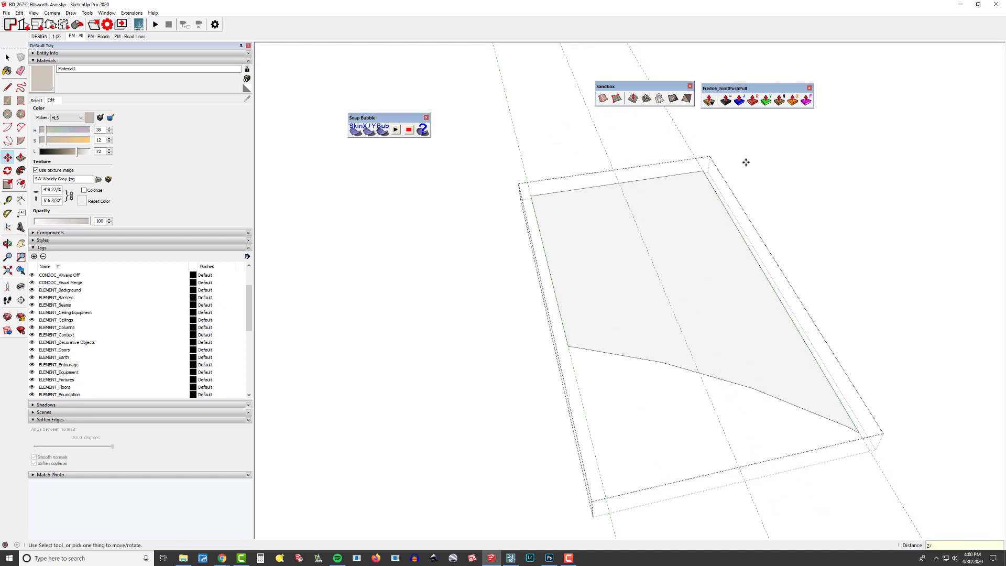
Draw a lengthwise line along the centre guide, extending past both ends of the driveway outline
key(l)
middle_drag(773, 292, 692, 216)
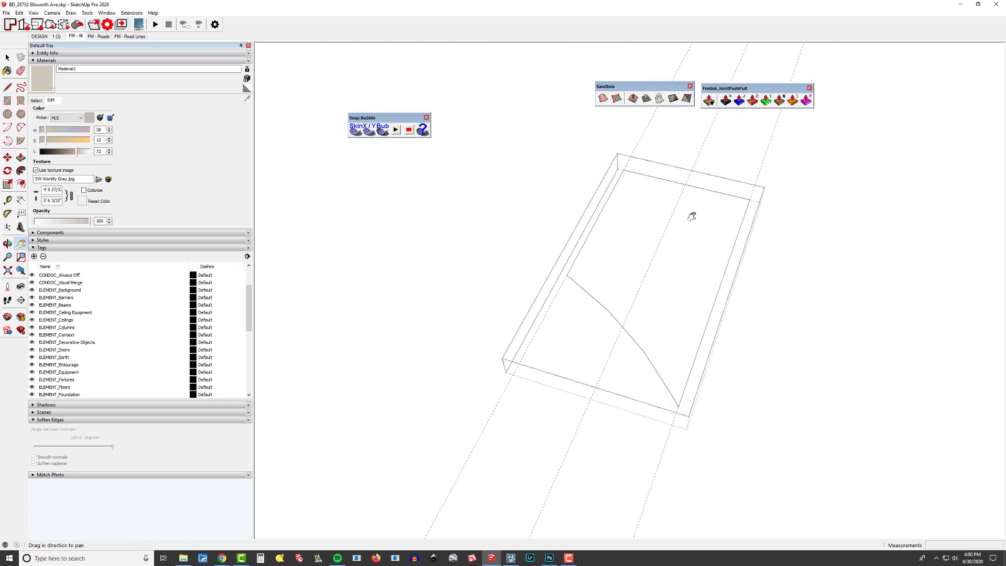
click(703, 142)
click(583, 415)
middle_drag(583, 416, 661, 314)
Copy the straight garage-end edge of the outline to the farthest corner of the driveway
key(space)
drag(534, 145, 764, 180)
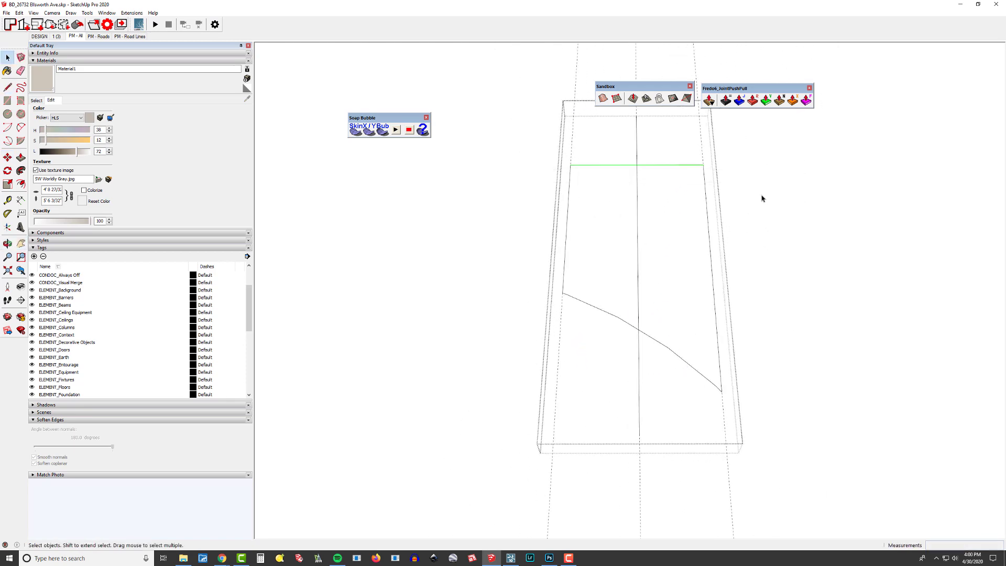
key(m)
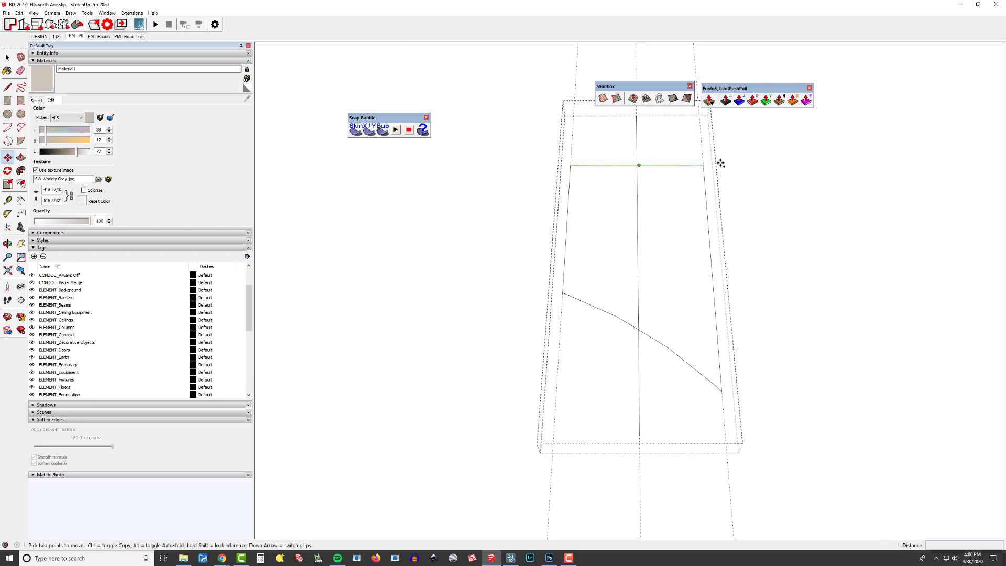
click(703, 164)
click(721, 392)
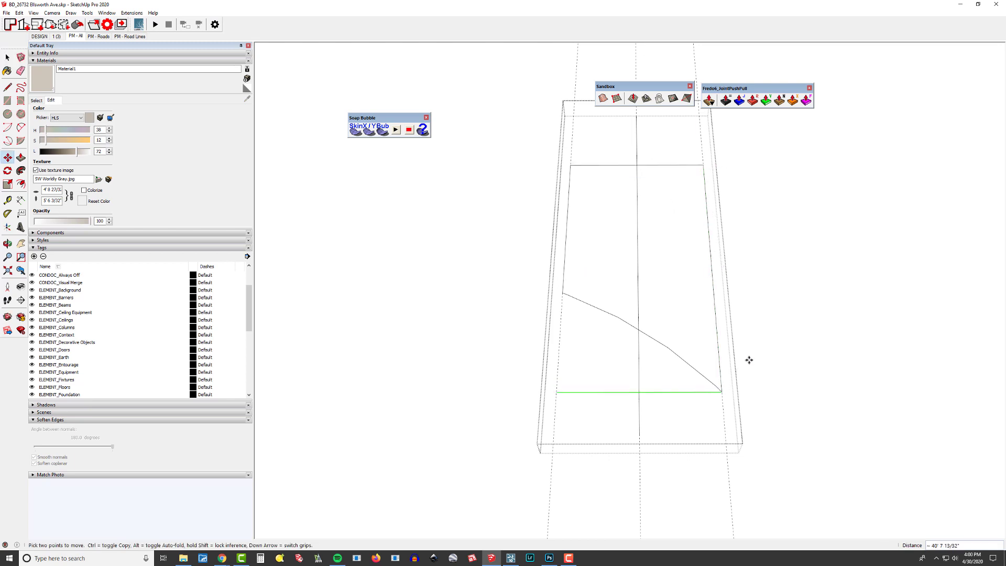
Divide the copied garage-end edge's distance by 4 to space the cross lines evenly along the driveway
text(4/)
key(Return)
key(e)
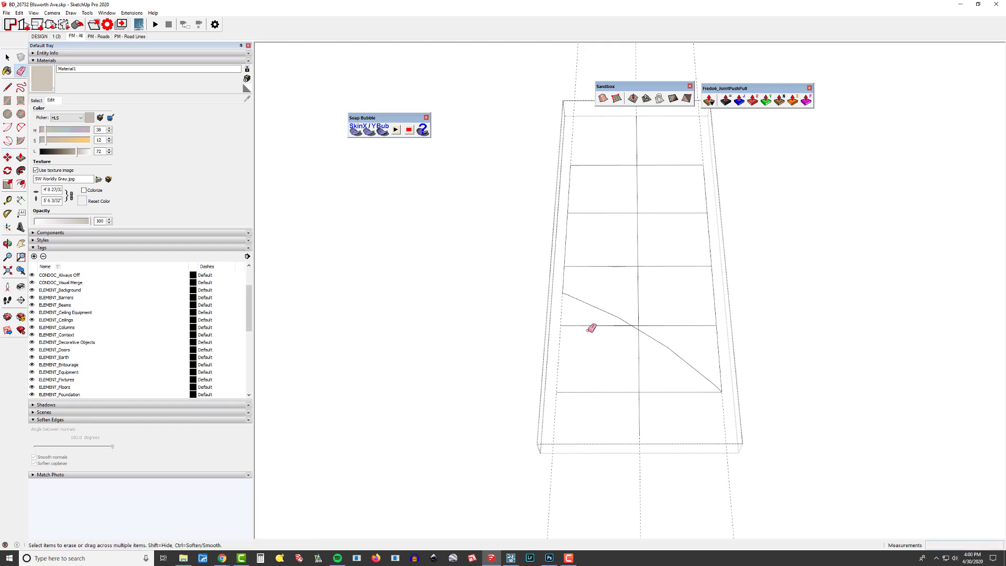
key(space)
scroll(687, 343, up, 5)
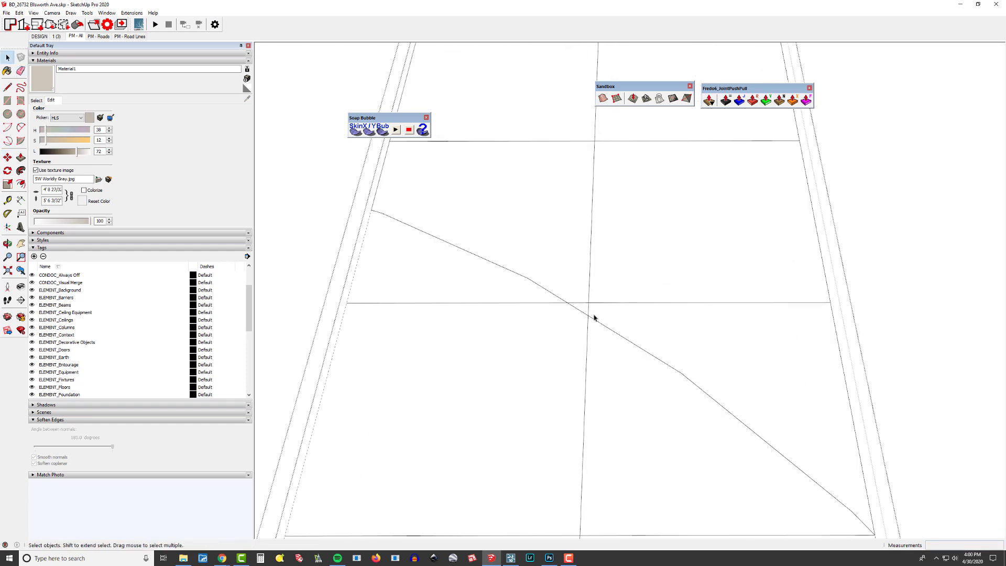
scroll(597, 325, down, 3)
scroll(602, 333, up, 3)
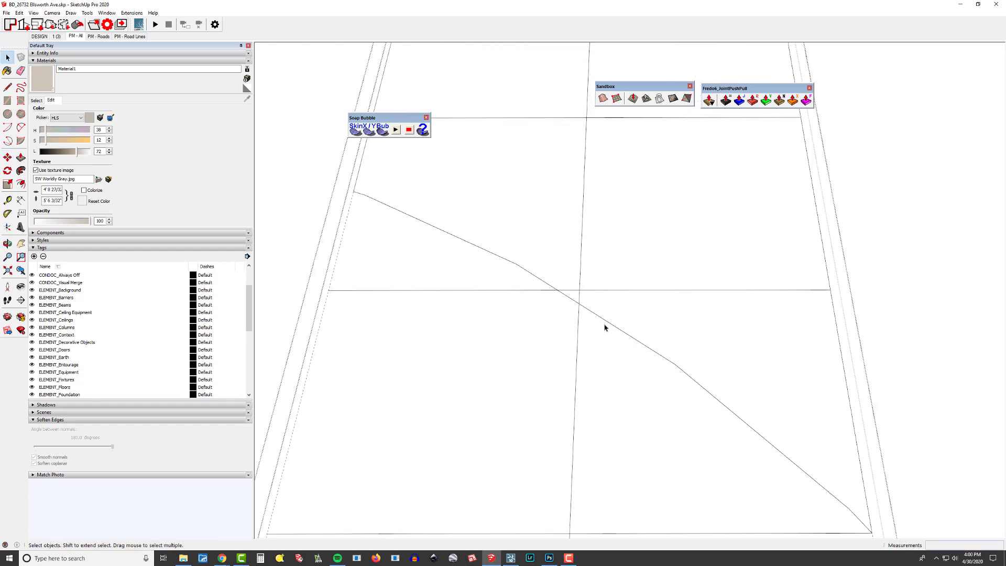
key(ctrl+z)
scroll(628, 312, down, 4)
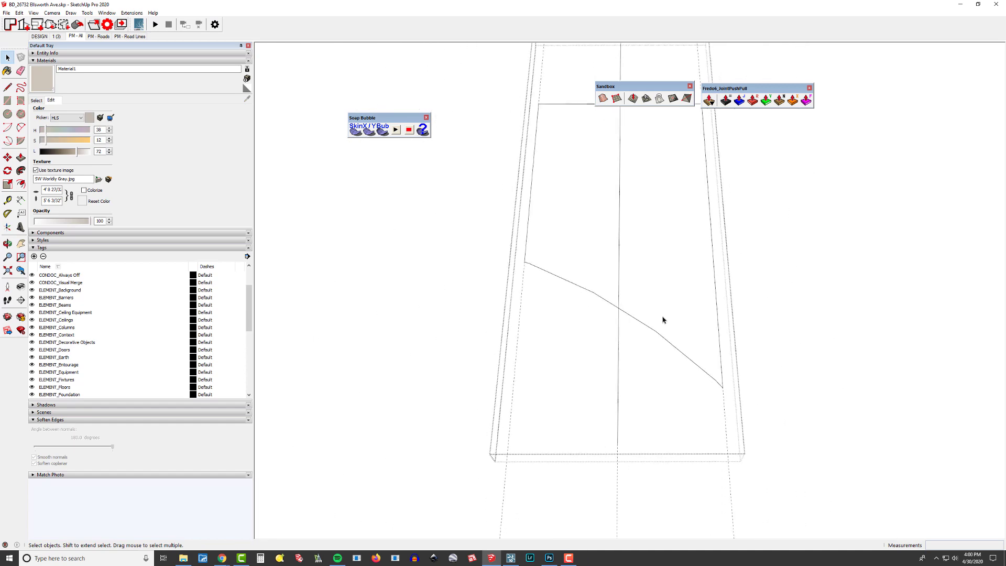
key(ctrl+y)
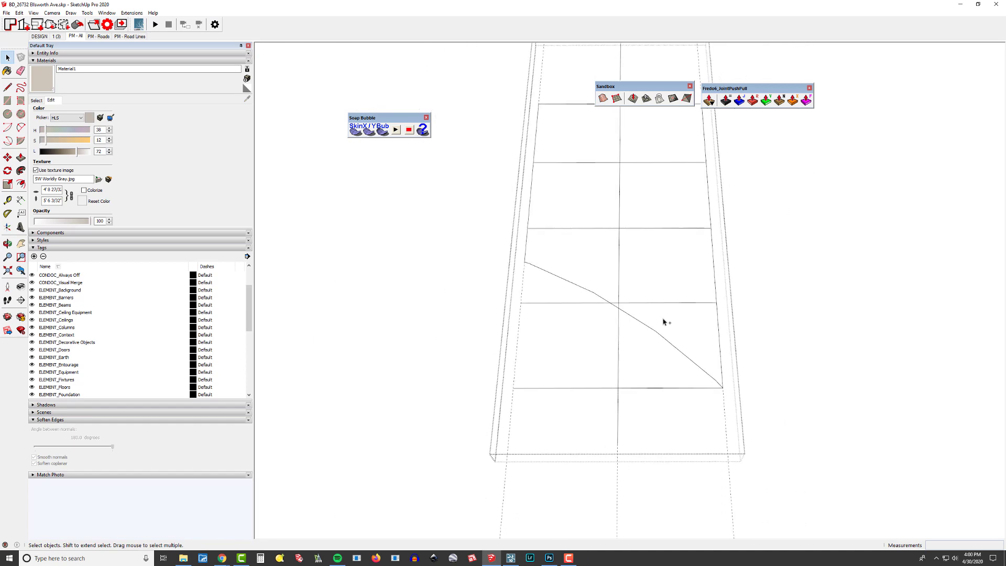
Replace the cross line nearest the curved edge with one from the centre line's intersection with the curve, trimmed at the driveway side
scroll(636, 299, up, 4)
key(e)
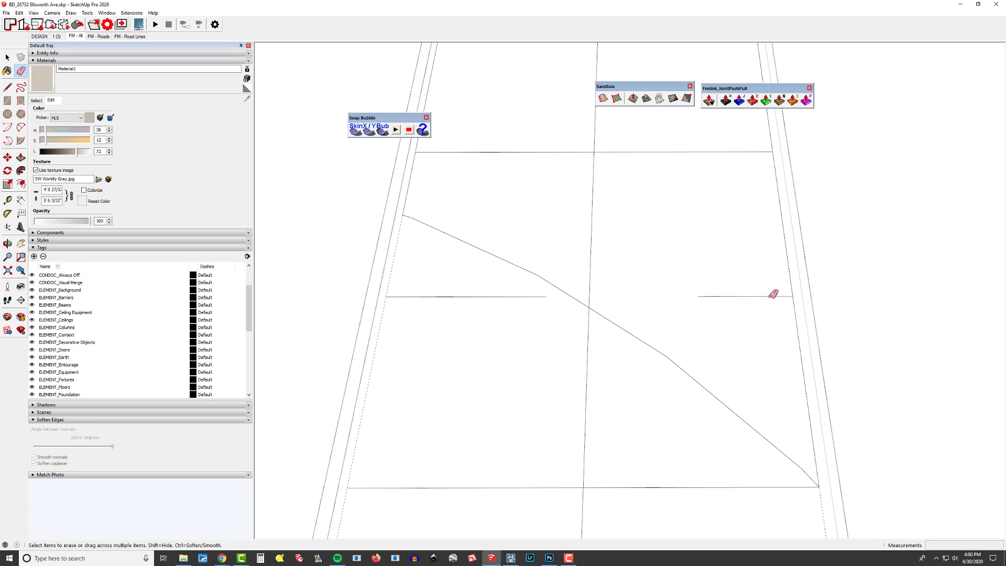
key(l)
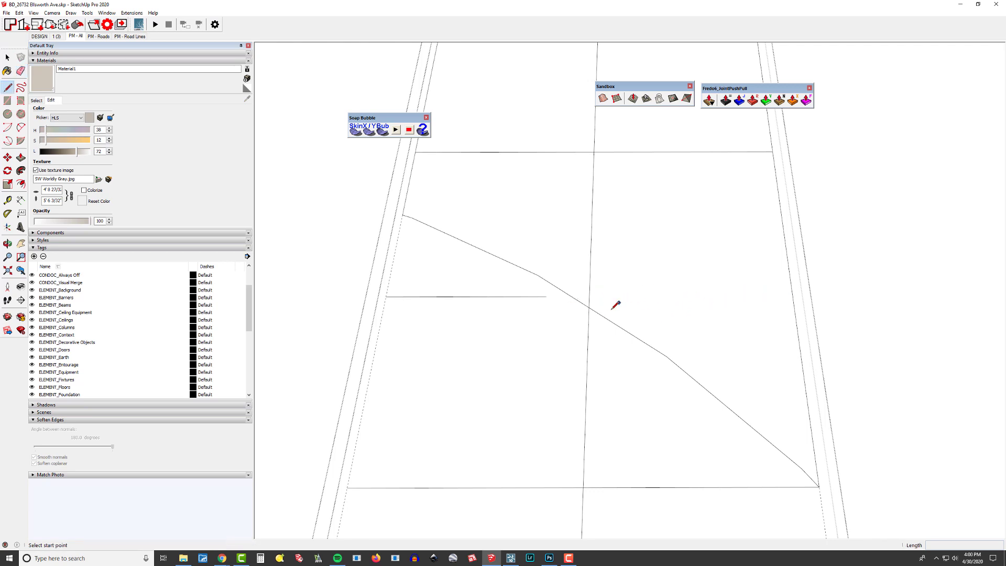
click(590, 306)
click(931, 354)
key(e)
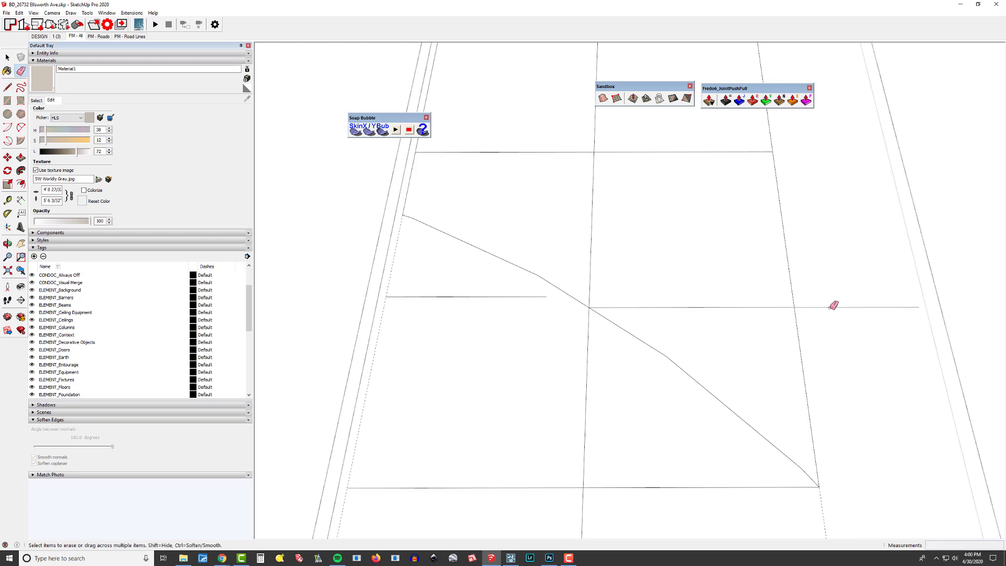
click(831, 307)
Erase the centre line and the last cross line where they extend beyond the curved end of the driveway
scroll(831, 321, down, 3)
click(651, 307)
click(678, 319)
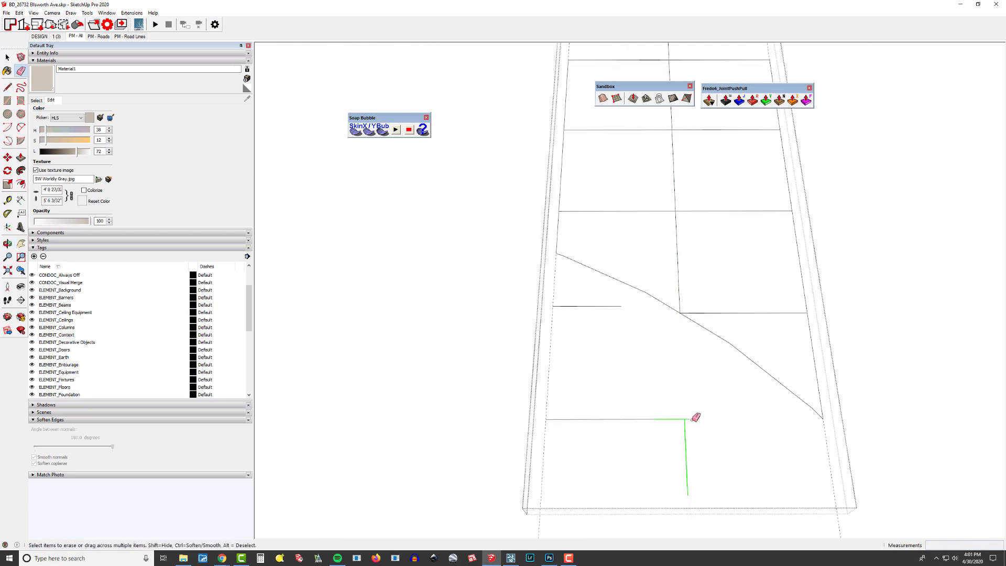
drag(557, 417, 648, 414)
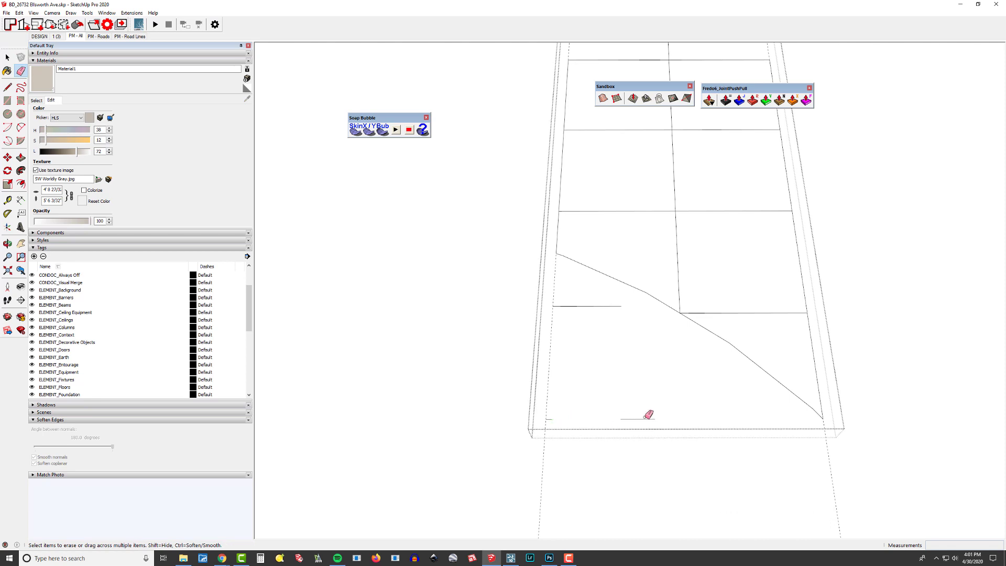
scroll(646, 325, down, 2)
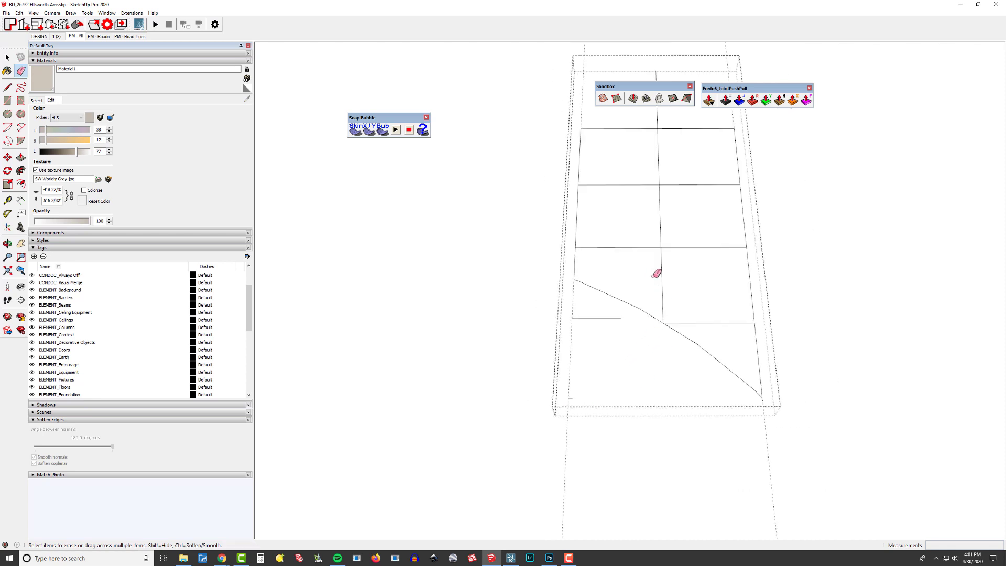
Delete the centre line's overhang at the garage end and everything not connected to the joint layout, including the guides
key(space)
scroll(618, 286, down, 1)
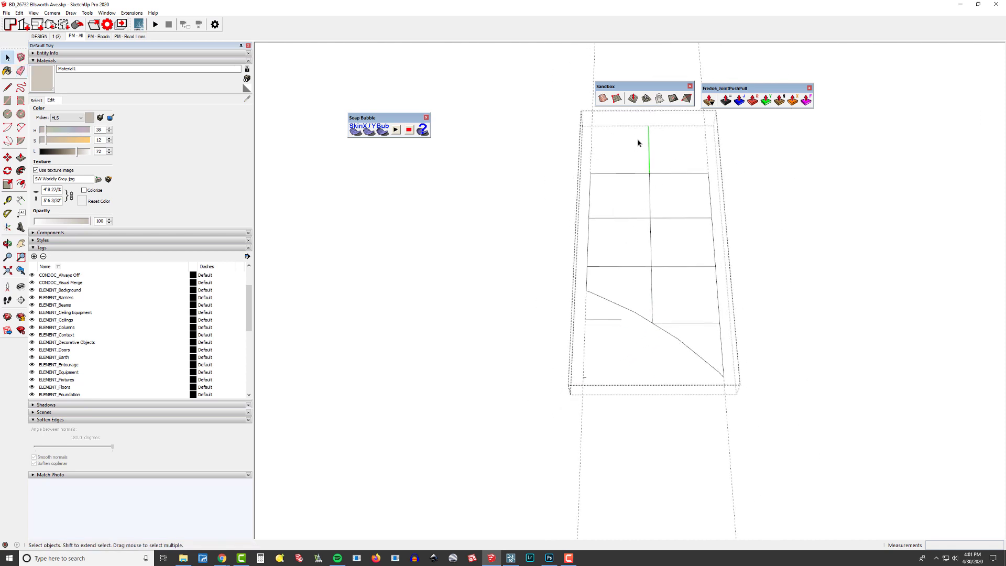
key(Delete)
triple_click(680, 246)
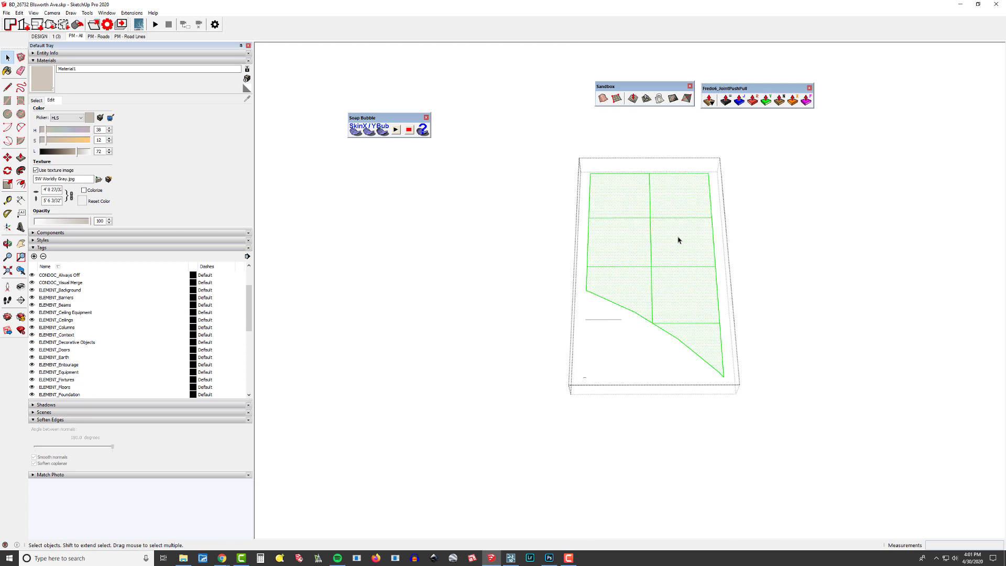
key(ctrl+shift+i)
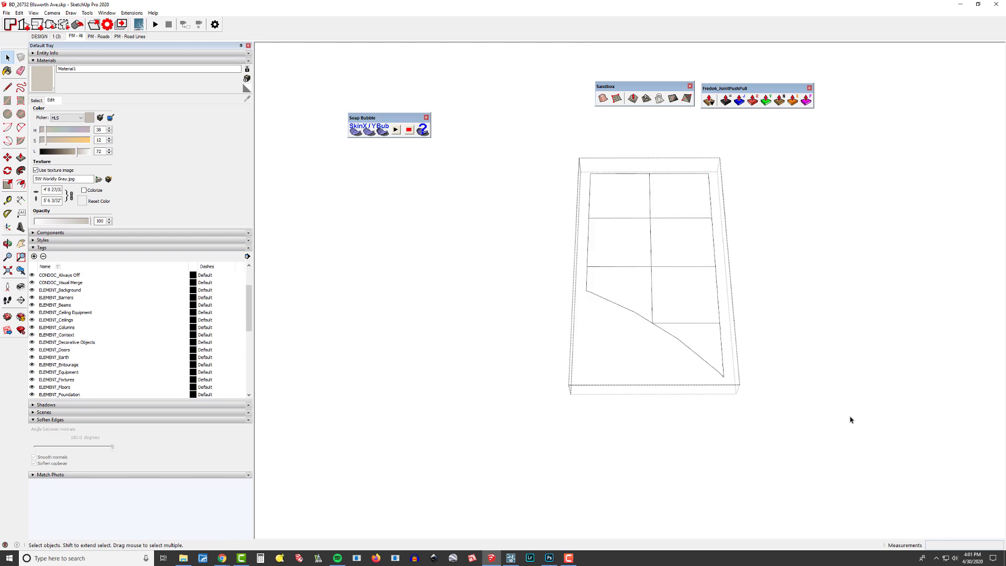
Offset the edges of the first garage-end panel inward by 3/8"
scroll(694, 242, up, 3)
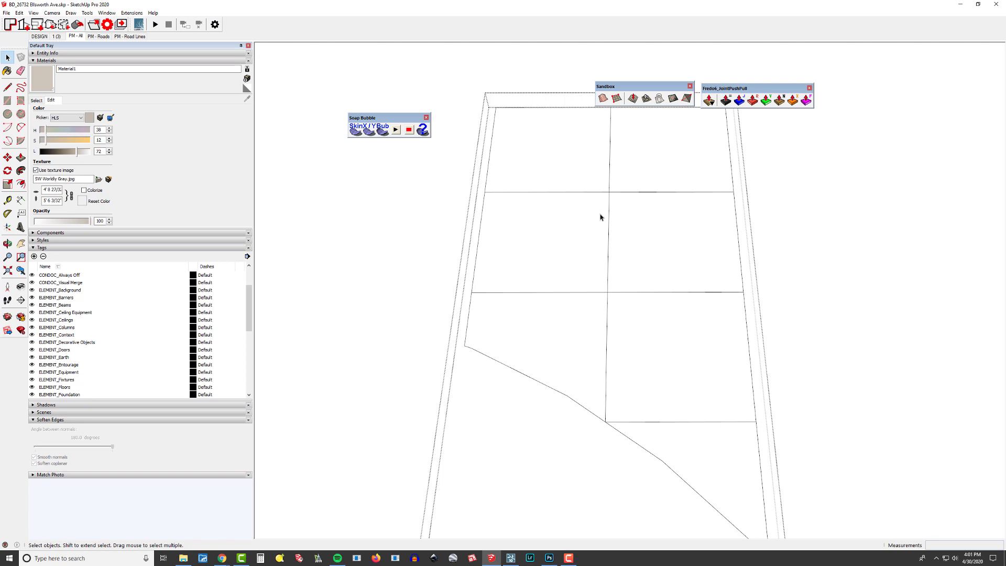
click(573, 150)
scroll(560, 129, up, 2)
key(f)
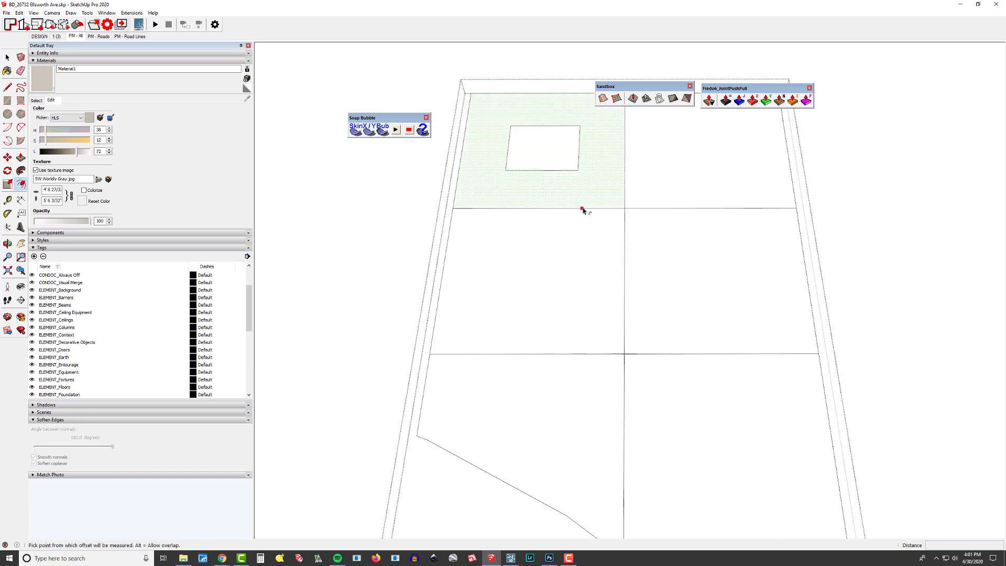
click(572, 142)
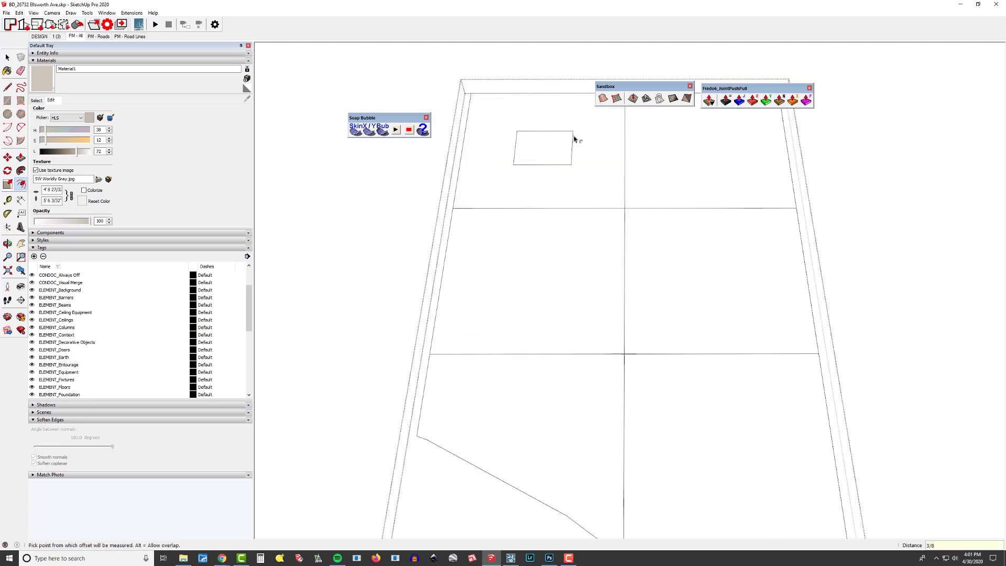
key(Return)
Repeat the 3/8" inward offset on the remaining driveway panels
scroll(679, 157, up, 2)
double_click(660, 168)
mouse_move(655, 178)
shift+middle_down()
mouse_move(645, 282)
mouse_move(669, 173)
shift+middle_up()
double_click(548, 223)
shift+middle_drag(593, 255, 602, 231)
click(666, 231)
shift+middle_drag(667, 239, 667, 239)
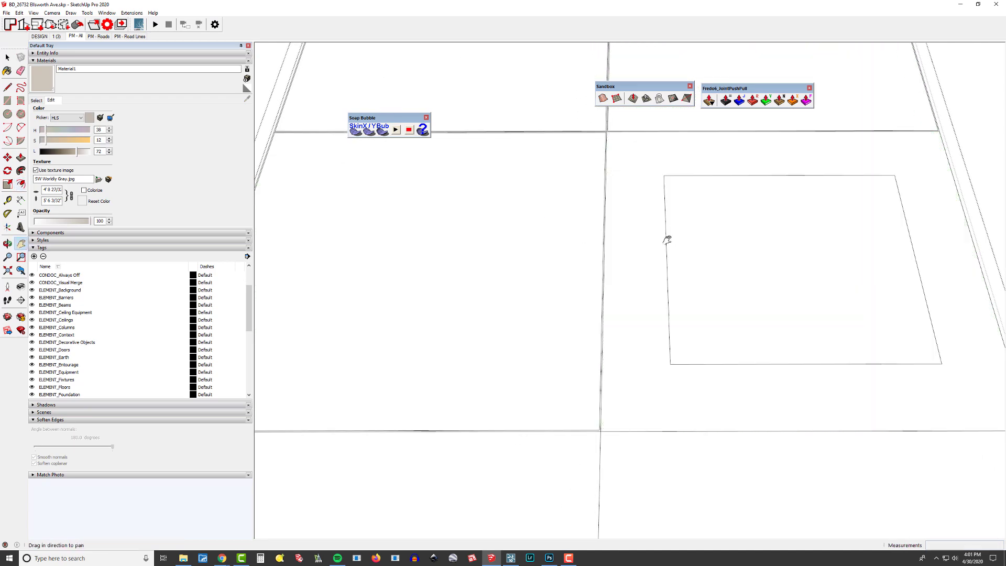
click(674, 212)
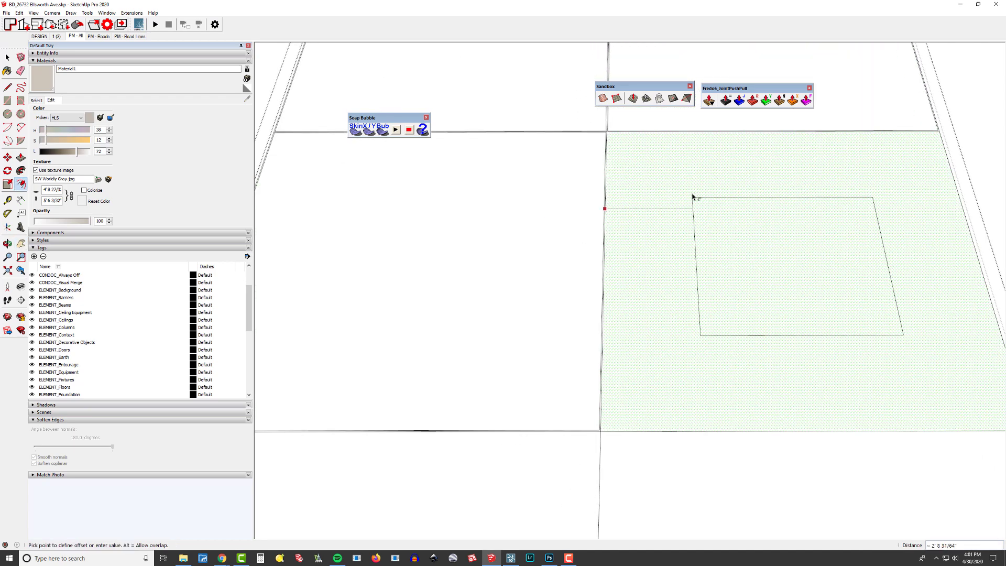
key(Escape)
scroll(660, 236, down, 4)
scroll(618, 269, up, 2)
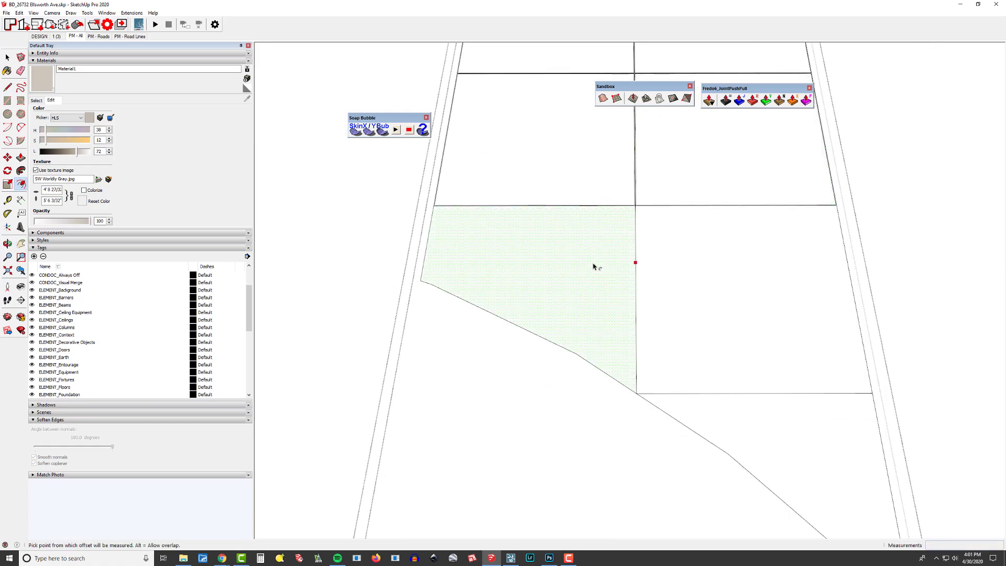
click(703, 270)
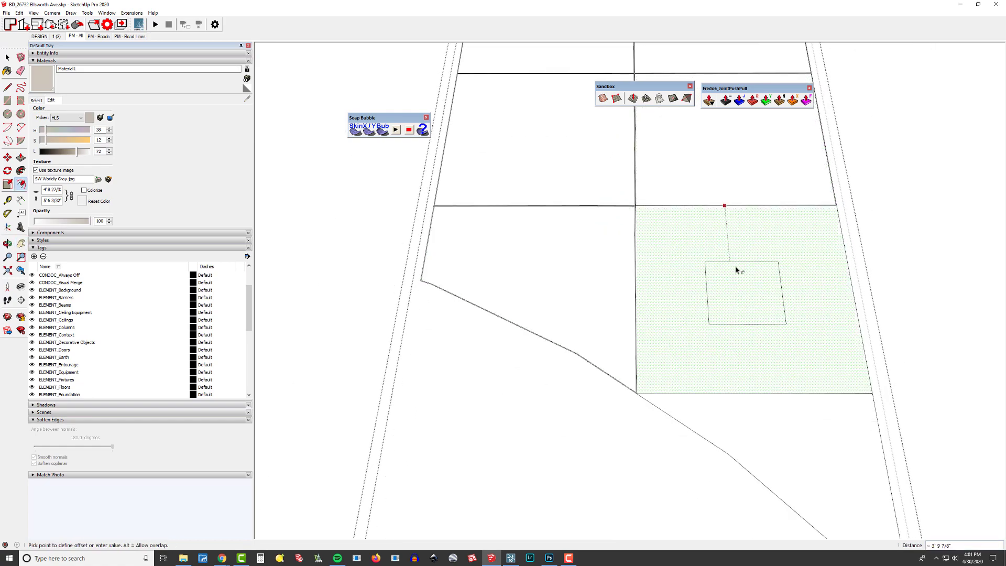
key(Escape)
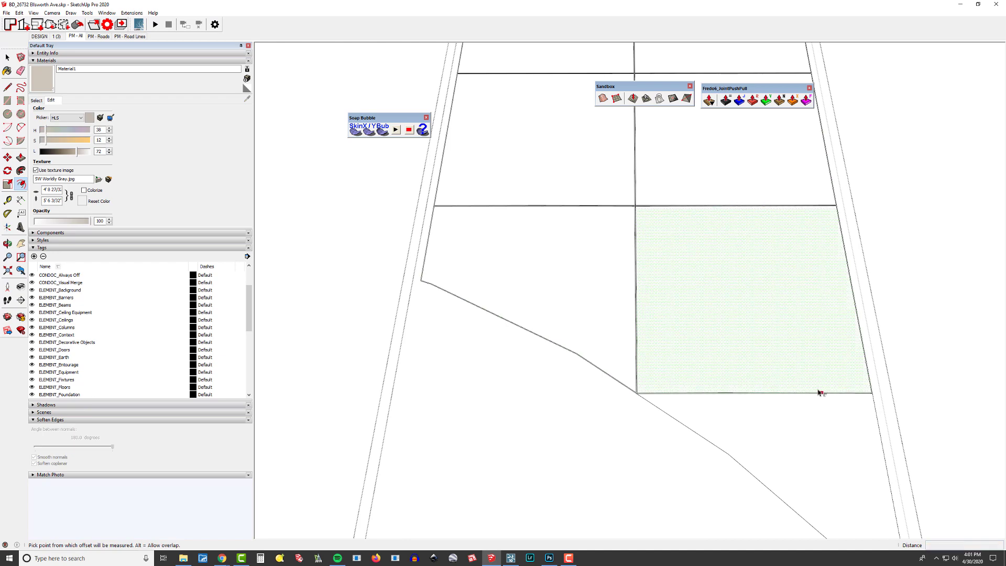
scroll(703, 313, down, 4)
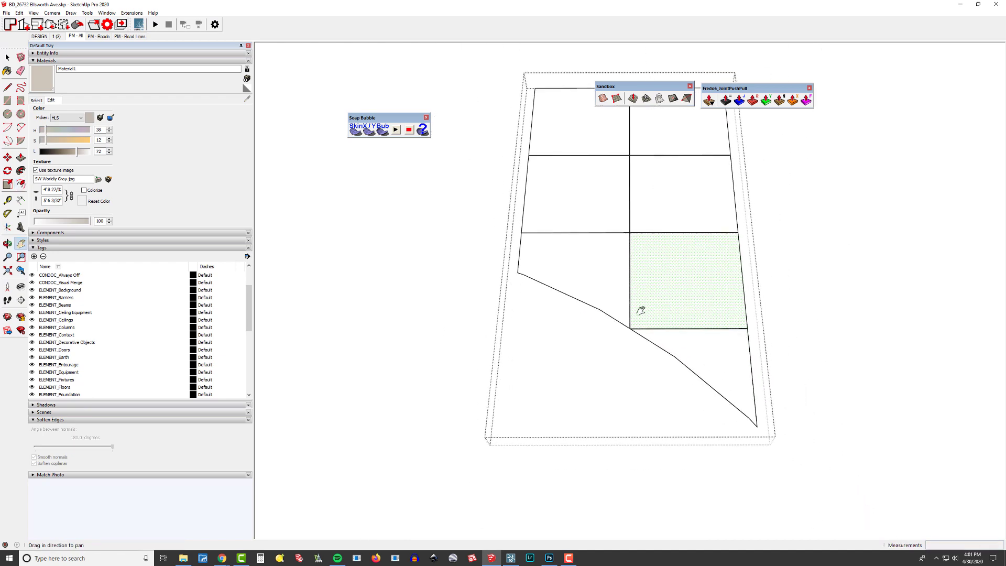
Erase the original centre joint lines between the offset edges around the first joint crossing
scroll(637, 330, up, 7)
shift+middle_drag(638, 330, 639, 256)
scroll(631, 332, up, 3)
key(e)
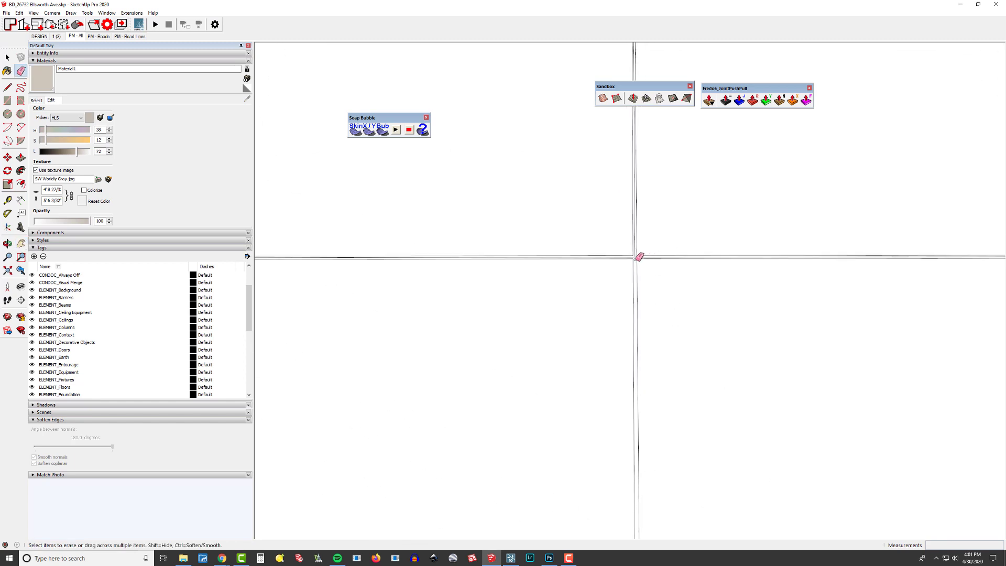
click(635, 257)
scroll(661, 221, down, 2)
mouse_move(661, 221)
shift+middle_down()
mouse_move(665, 213)
mouse_move(664, 238)
shift+middle_up()
scroll(647, 263, up, 2)
drag(643, 265, 641, 266)
Erase the remaining original lines inside the joint strips, from the next crossing out to the driveway sides
mouse_move(665, 252)
shift+middle_down()
mouse_move(672, 237)
mouse_move(611, 375)
mouse_move(619, 321)
mouse_move(644, 341)
mouse_move(631, 339)
shift+middle_up()
scroll(701, 341, up, 2)
click(700, 342)
scroll(701, 341, down, 2)
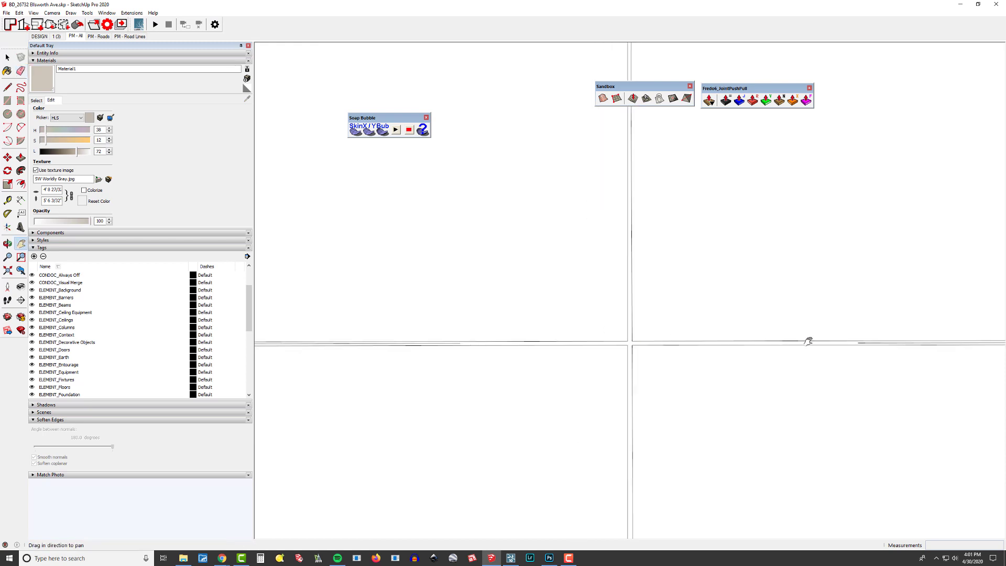
shift+middle_drag(809, 341, 746, 308)
scroll(745, 309, up, 1)
click(732, 310)
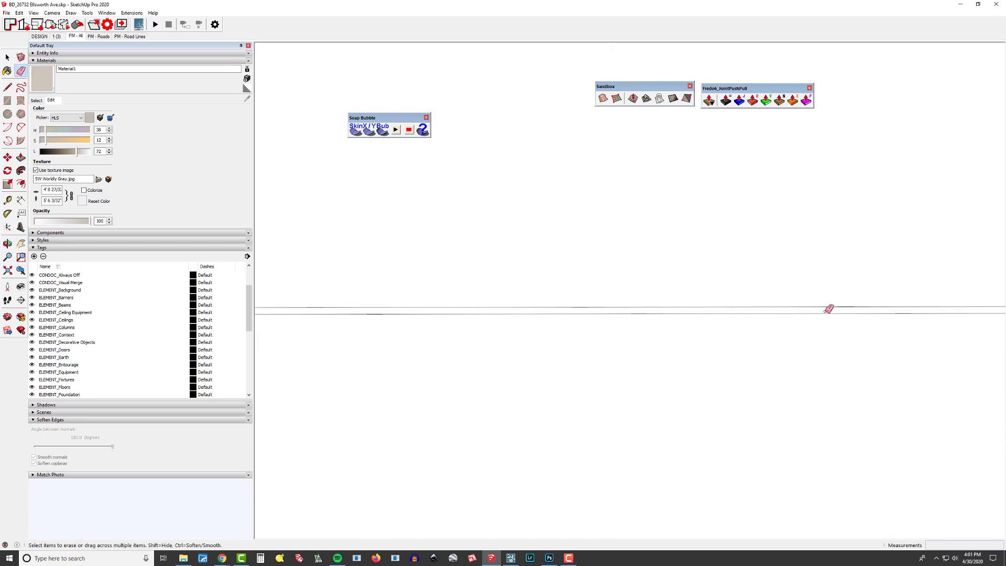
mouse_move(825, 312)
shift+middle_down()
mouse_move(739, 301)
mouse_move(492, 332)
mouse_move(691, 303)
mouse_move(804, 300)
mouse_move(624, 307)
mouse_move(683, 304)
shift+middle_up()
scroll(744, 297, down, 1)
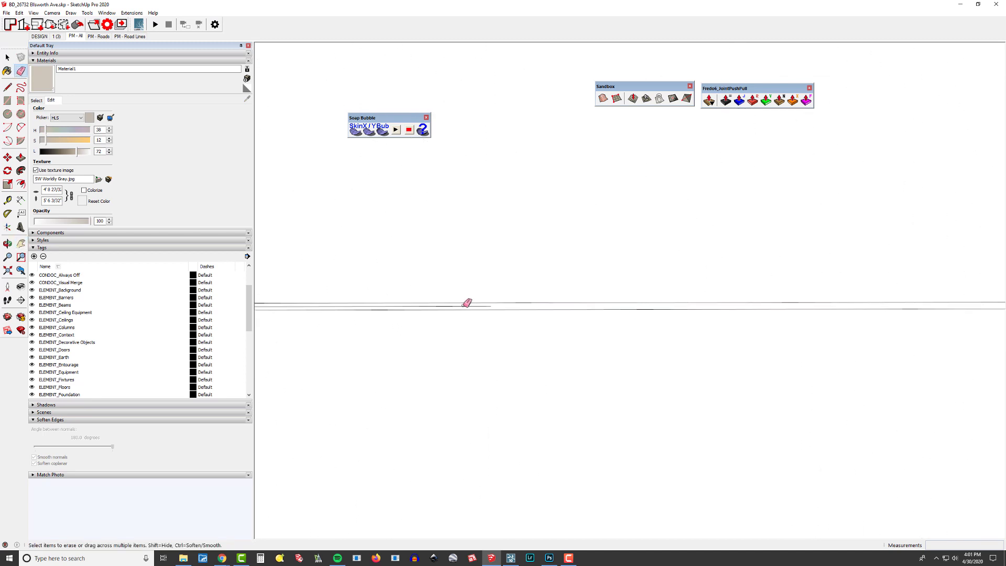
middle_drag(467, 303, 457, 247)
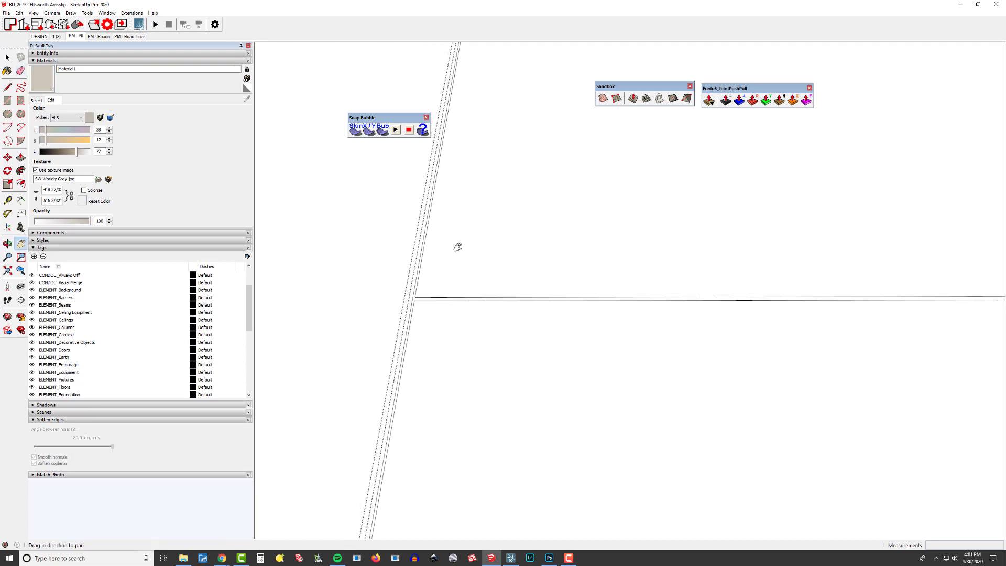
scroll(481, 227, down, 5)
scroll(543, 201, down, 3)
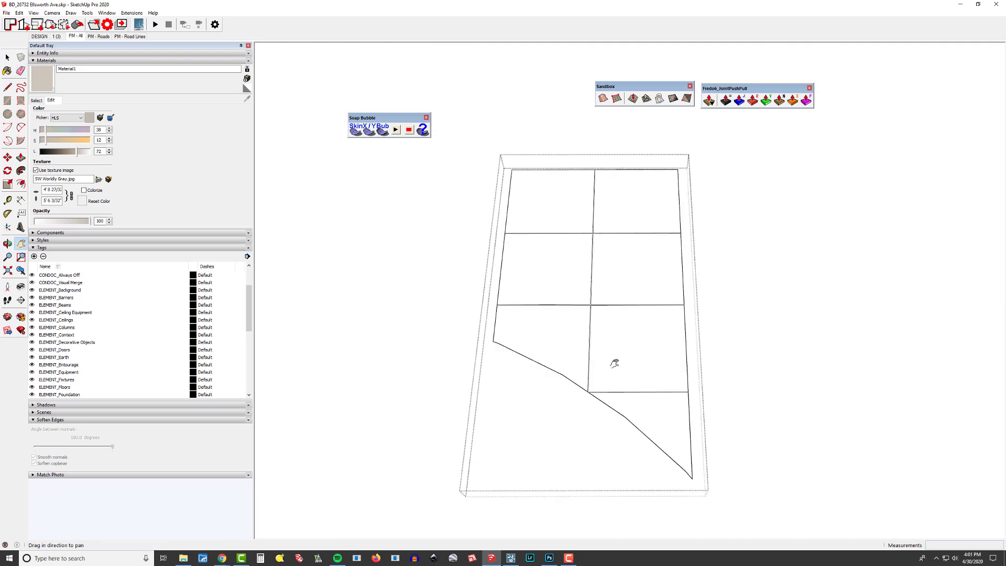
Leave the flat layout and paste the joint layout in place inside the sloped slab's group
mouse_move(602, 360)
middle_down()
mouse_move(604, 294)
mouse_move(664, 270)
middle_up()
key(Escape)
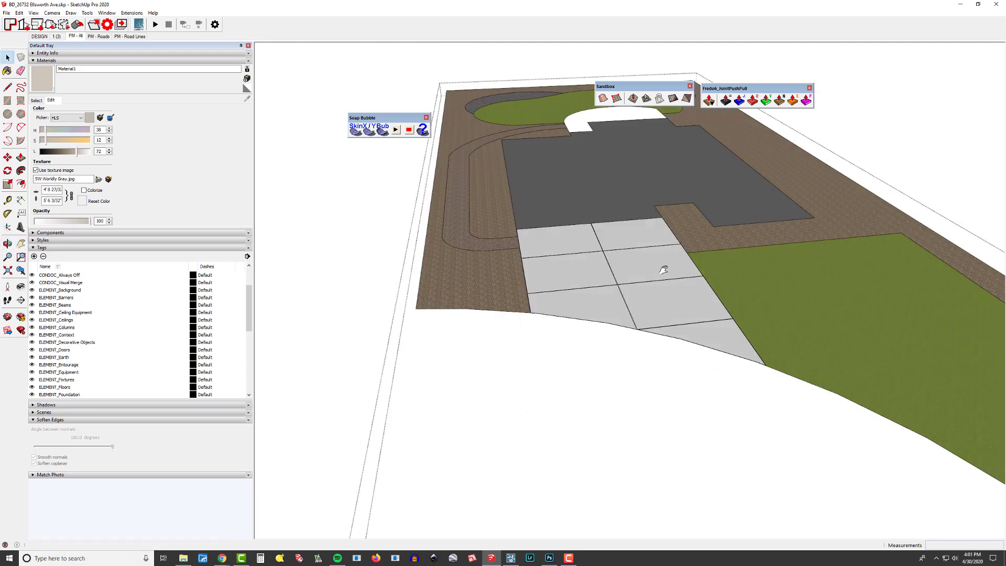
scroll(661, 266, down, 1)
click(650, 285)
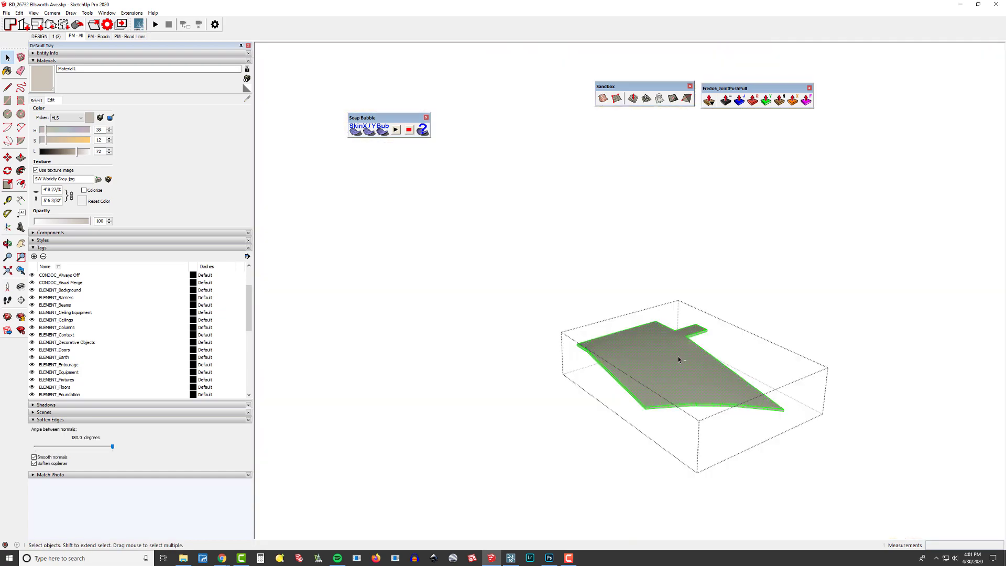
key(ctrl+shift+v)
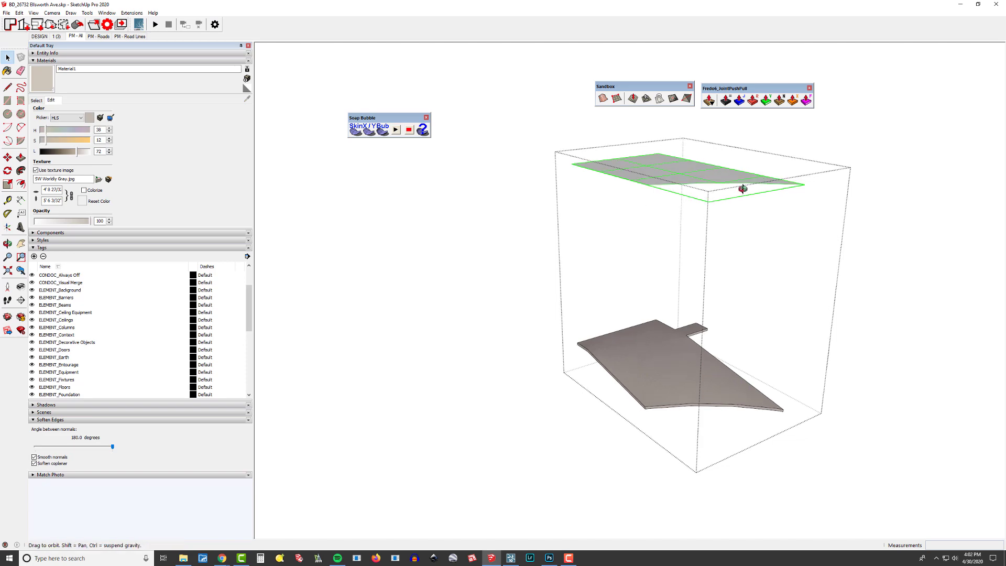
Select the thin joint strip face, invert the selection within the pasted layout, and delete the panel faces
scroll(697, 181, up, 8)
scroll(668, 206, up, 5)
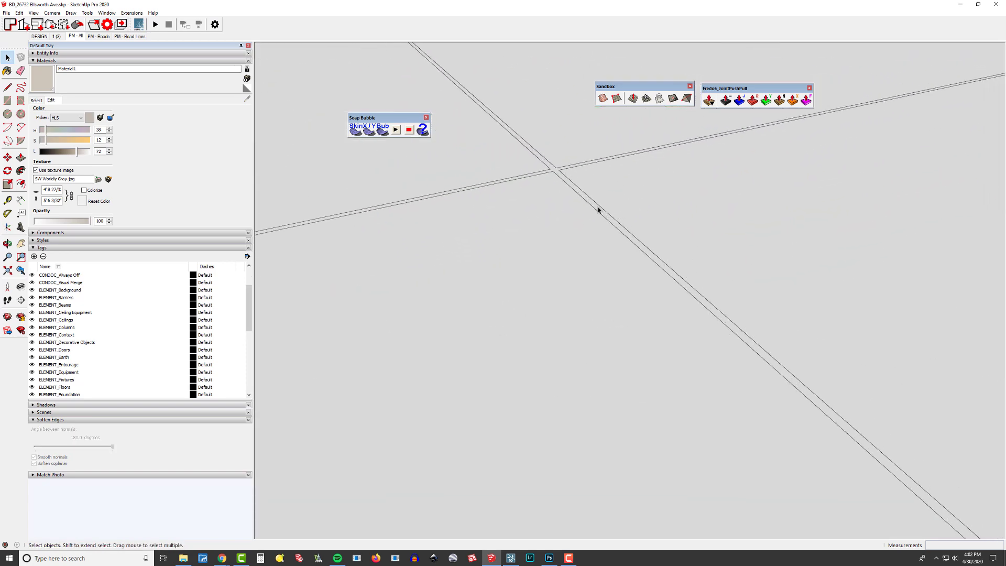
click(598, 209)
scroll(533, 206, down, 10)
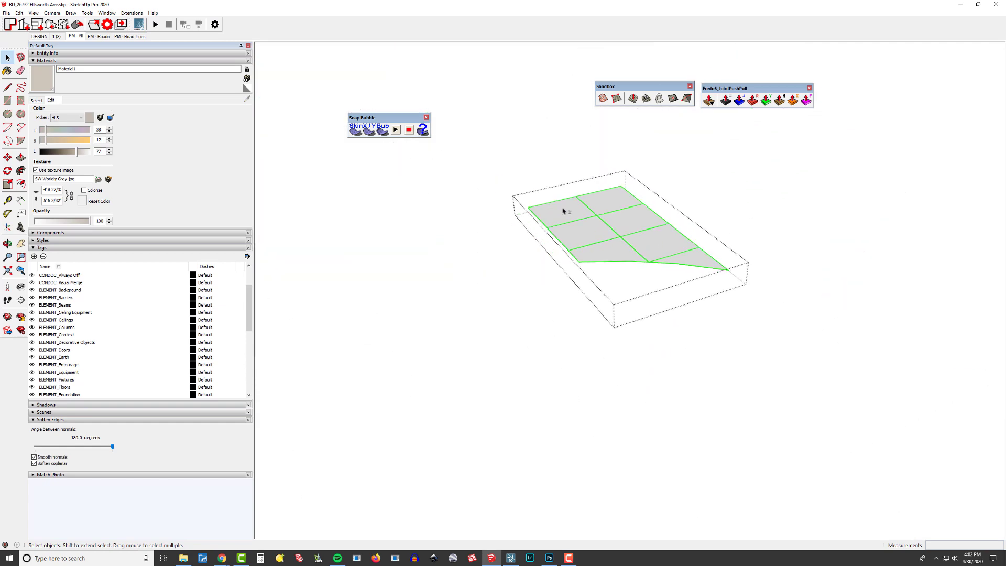
shift+drag(495, 127, 846, 356)
key(Delete)
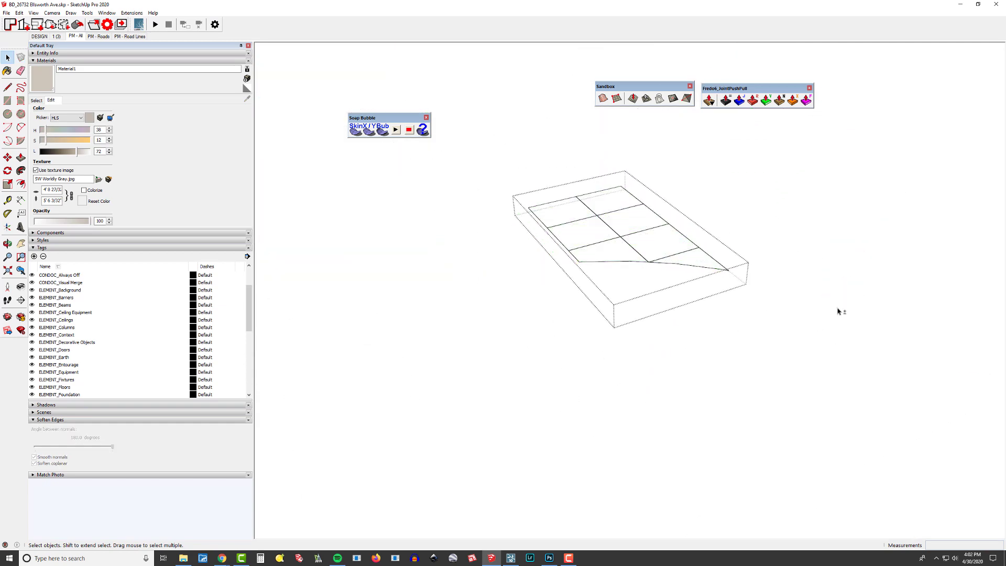
Undo the last edits to the joint layout and drape it onto the sloped slab below
key(ctrl+z)
key(ctrl+z)
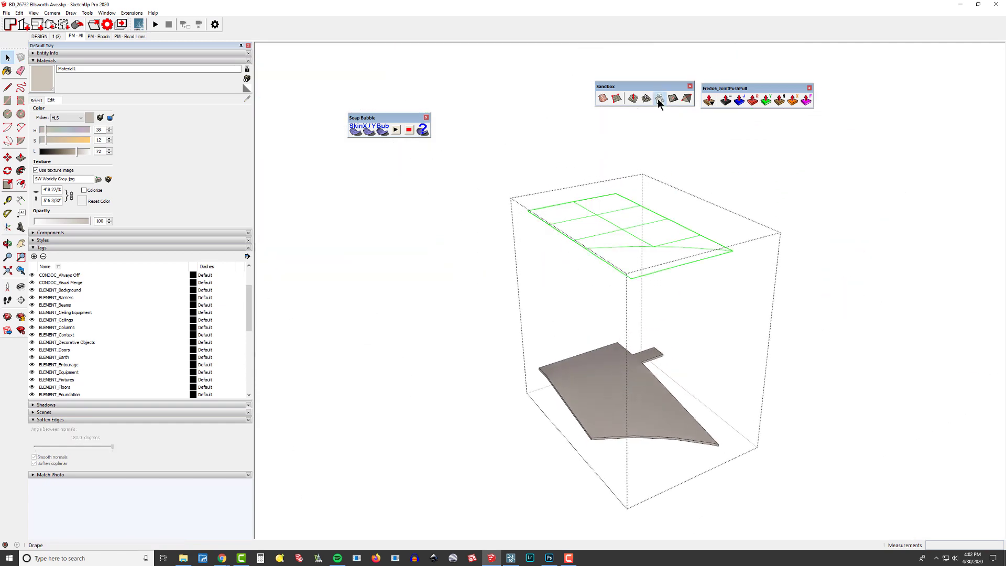
click(659, 98)
click(649, 417)
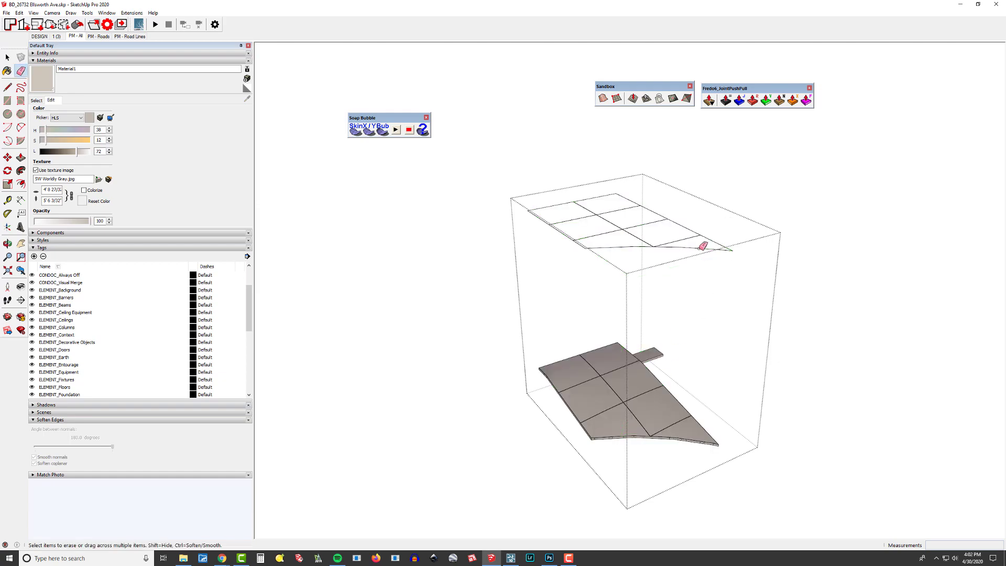
Recess the draped joint strip 1/2" into the slab with a vector push-pull offset of -1/2"
scroll(608, 367, up, 5)
scroll(643, 454, up, 3)
middle_drag(646, 418, 648, 193)
scroll(618, 319, up, 1)
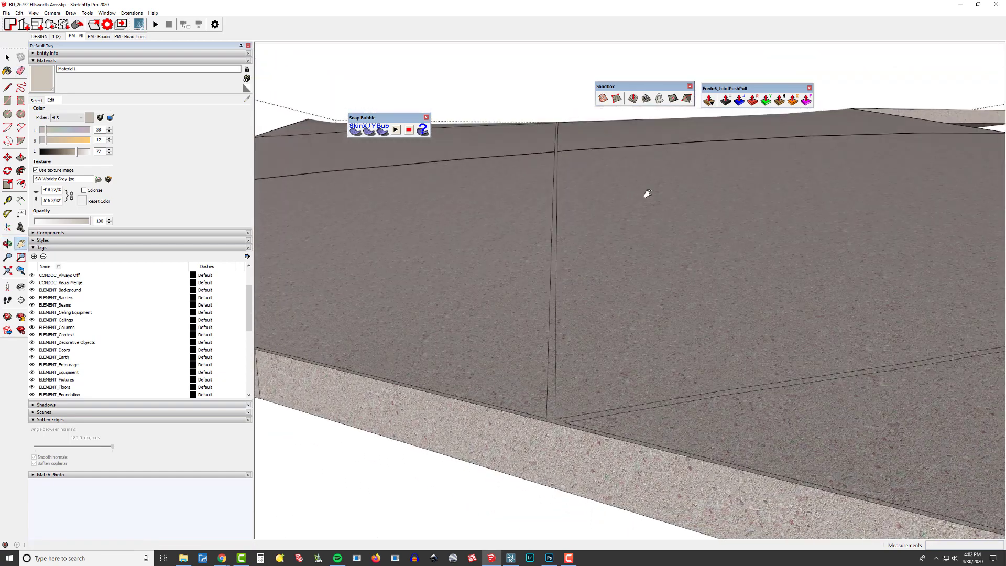
click(765, 102)
click(551, 316)
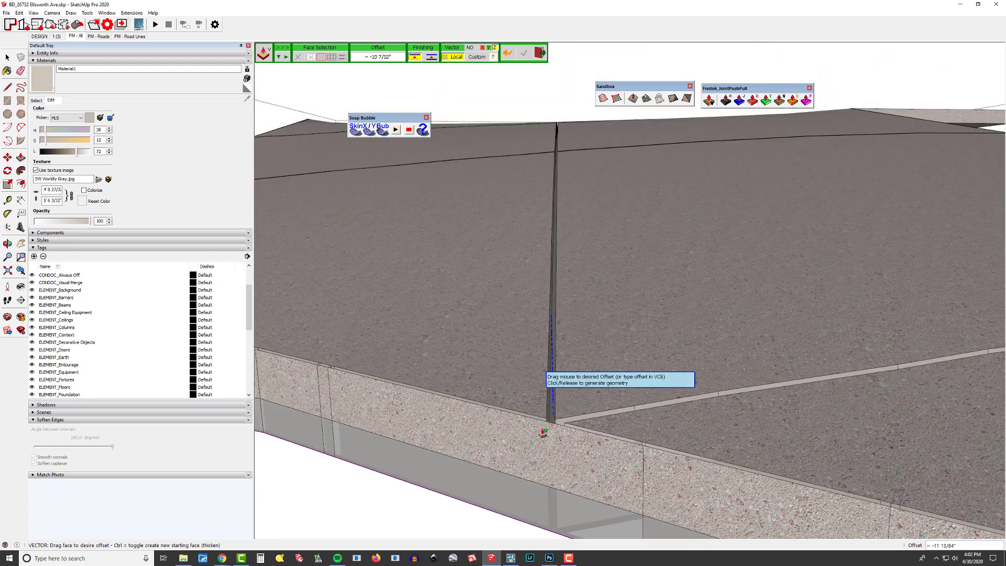
text(-1/2)
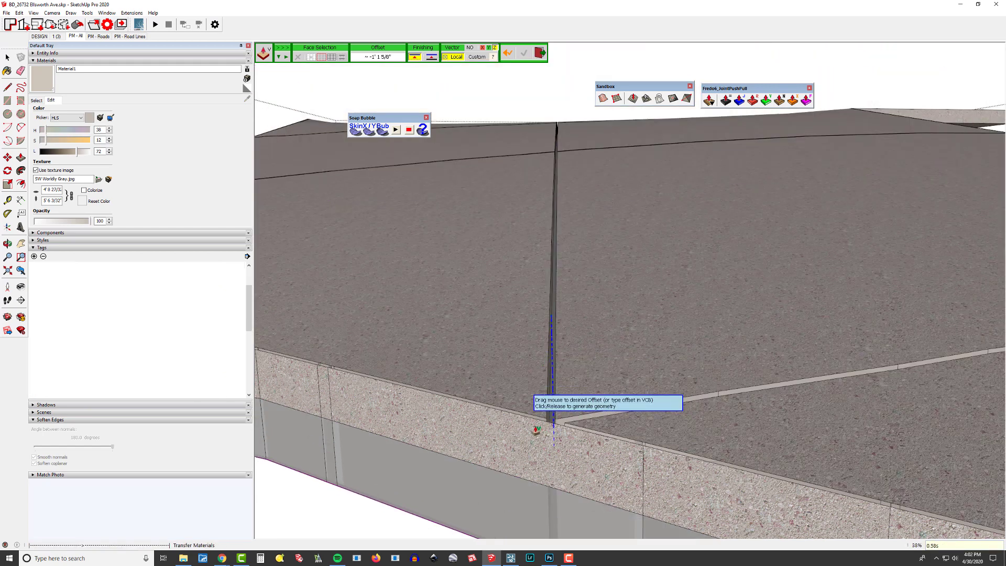
key(Return)
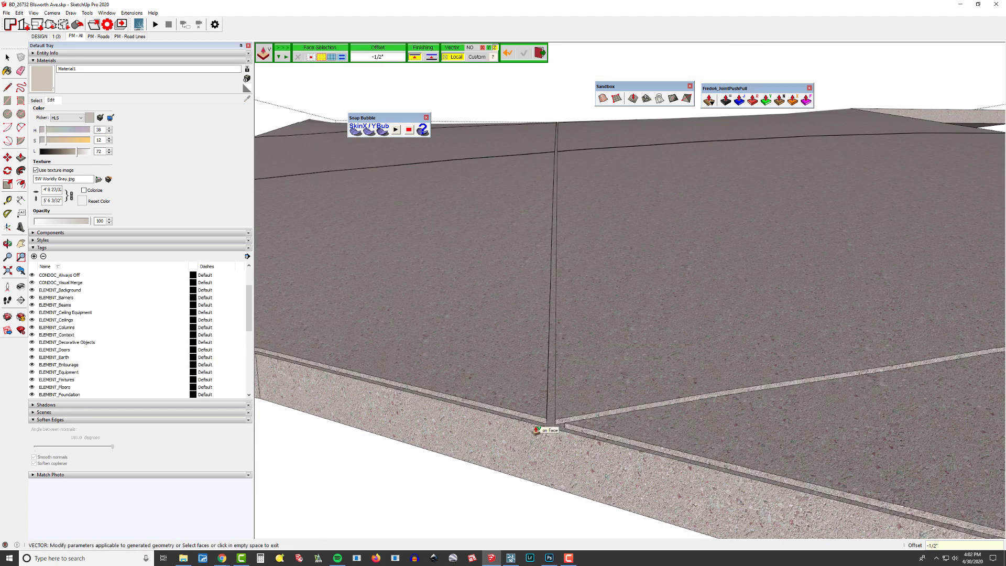
middle_drag(535, 429, 568, 354)
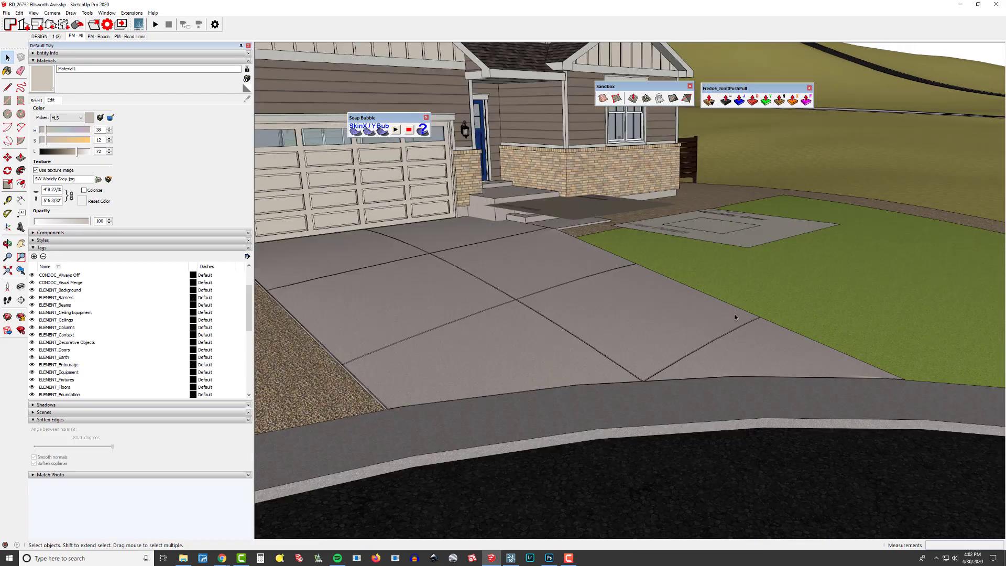
Hide the objects on the CONDOC_Always Off tag around the finished driveway
scroll(735, 317, down, 3)
middle_drag(735, 317, 646, 264)
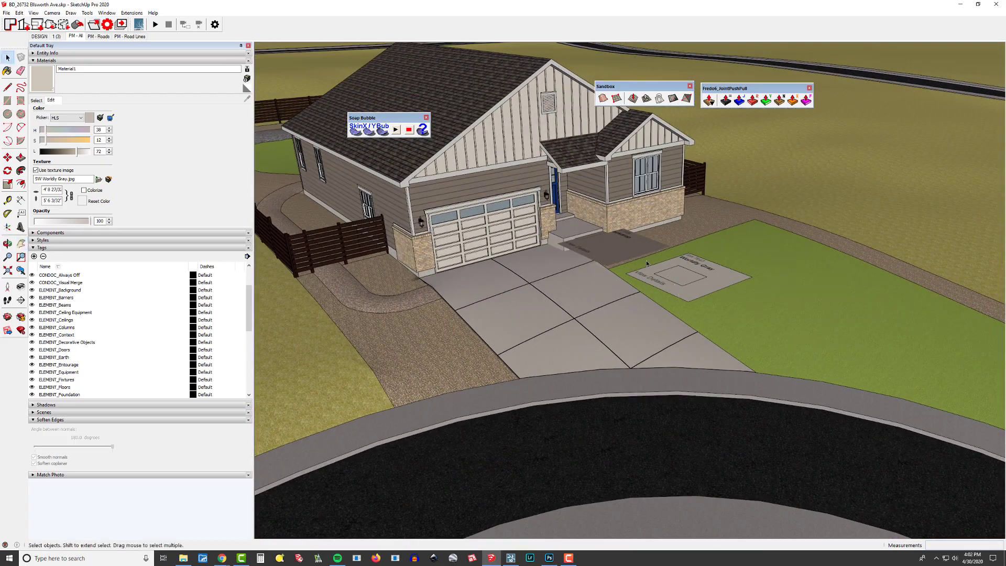
click(646, 263)
scroll(680, 367, down, 5)
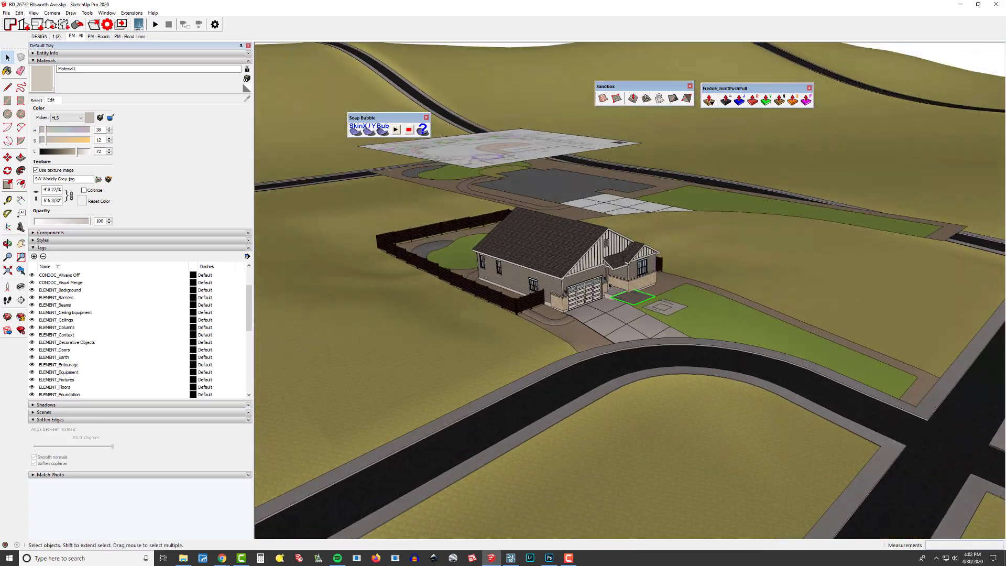
click(67, 60)
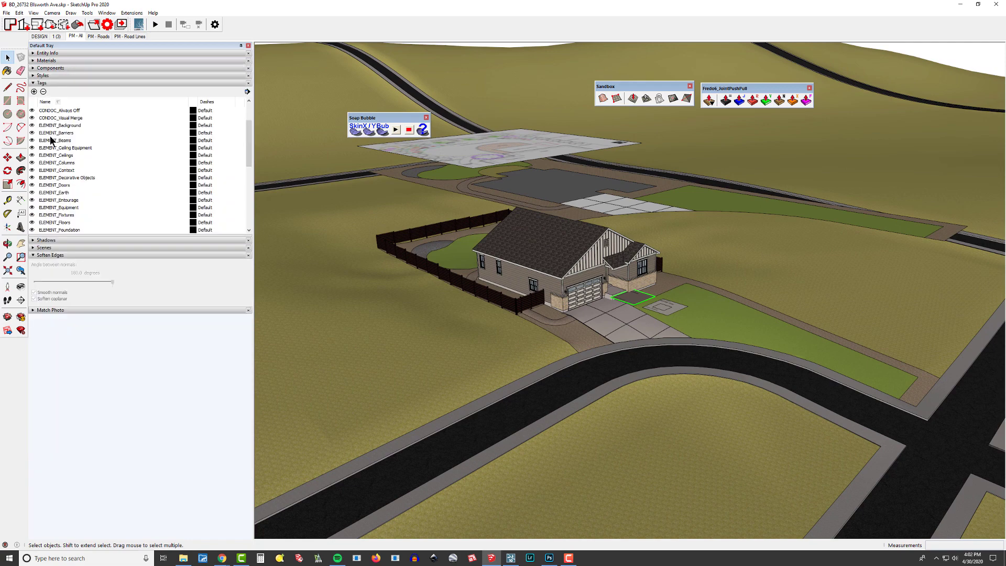
click(32, 110)
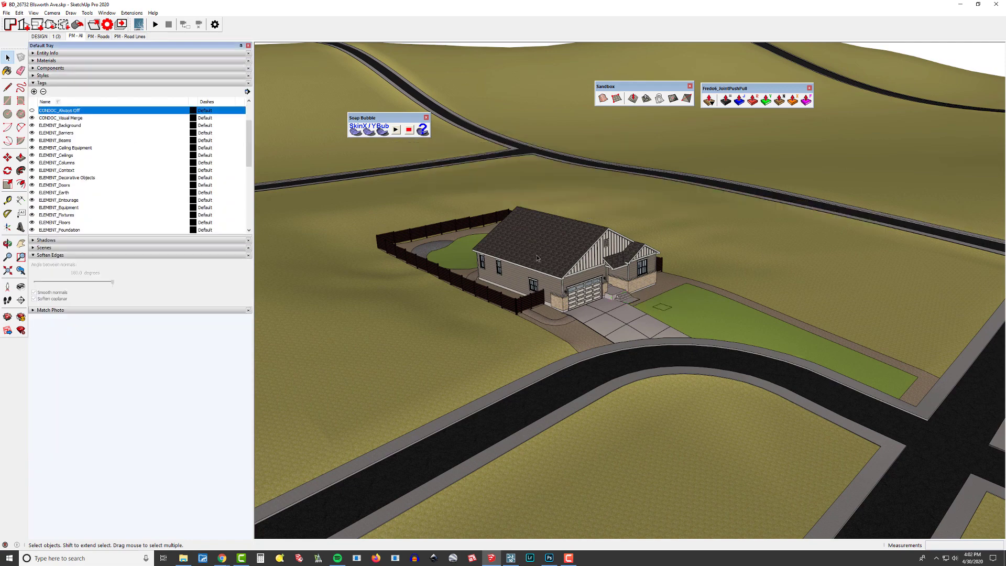
Set the tag of all geometry inside the Worldly Gray swatch group beside the driveway to Untagged
middle_drag(449, 220, 388, 293)
scroll(628, 316, up, 2)
scroll(627, 316, up, 2)
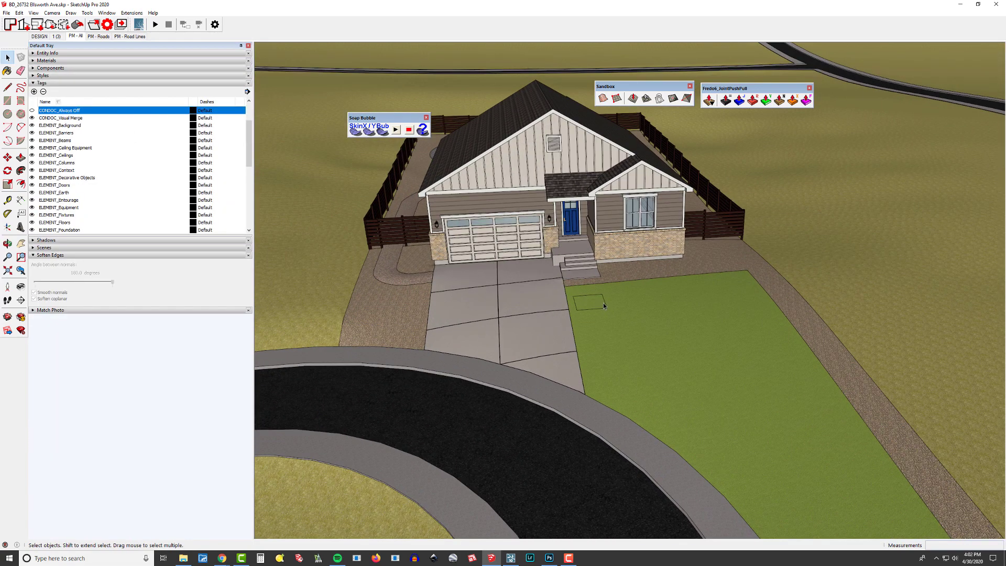
triple_click(604, 303)
middle_drag(536, 347, 681, 268)
scroll(681, 267, up, 2)
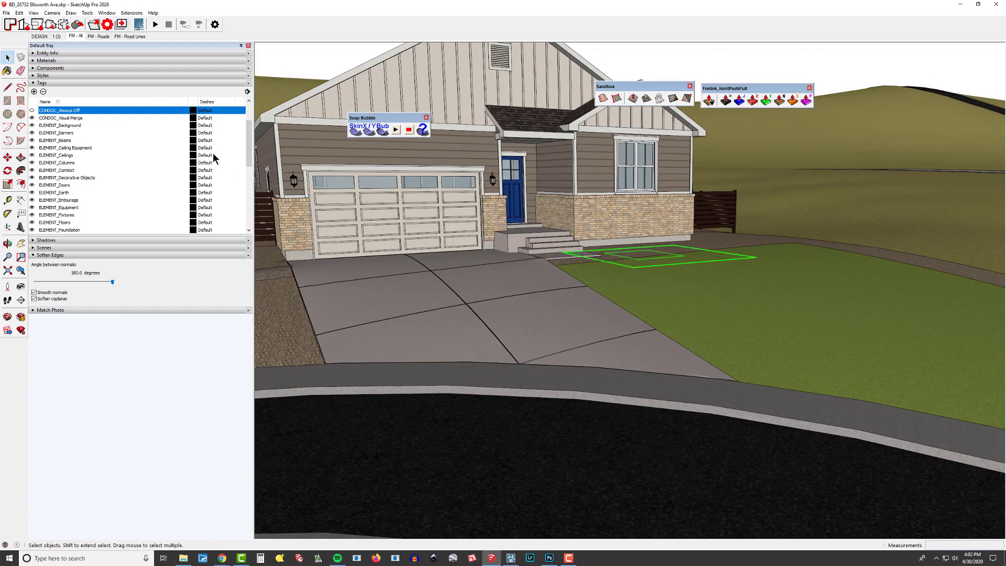
double_click(679, 264)
key(Escape)
triple_click(674, 255)
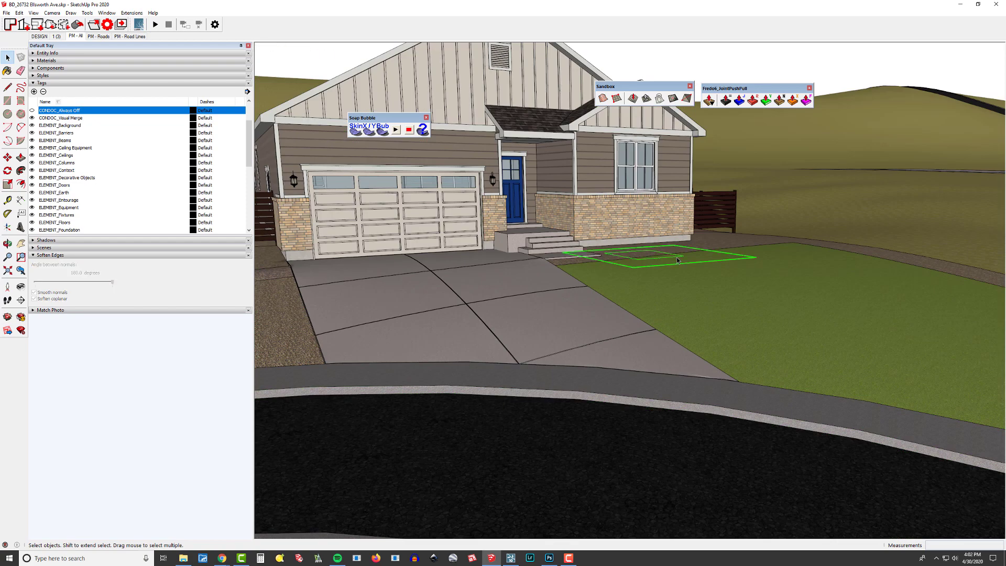
click(62, 54)
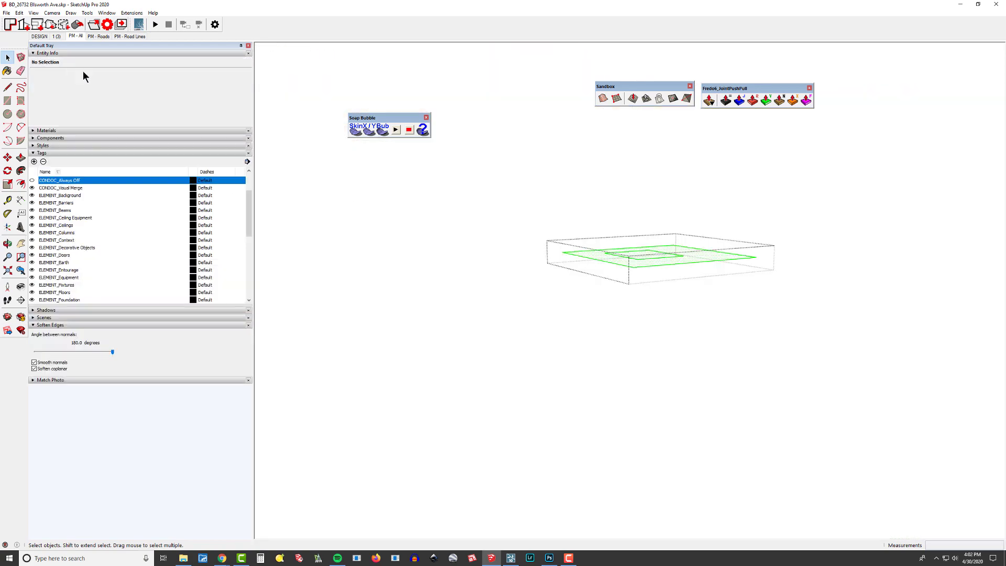
click(105, 74)
click(106, 81)
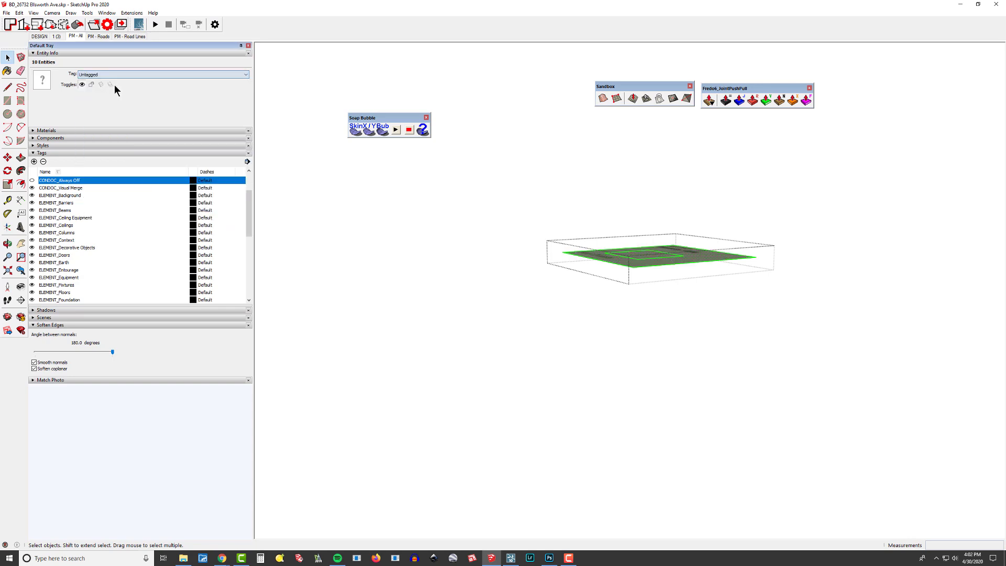
Assign the Worldly Gray swatch group itself to the CONDOC_Always Off tag
middle_drag(702, 270, 714, 317)
click(714, 317)
click(669, 283)
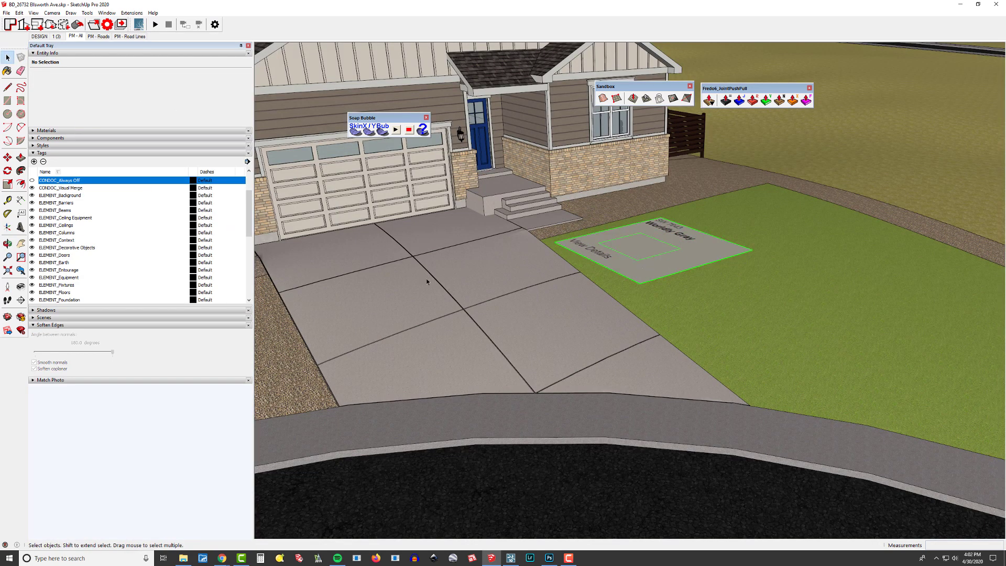
click(105, 75)
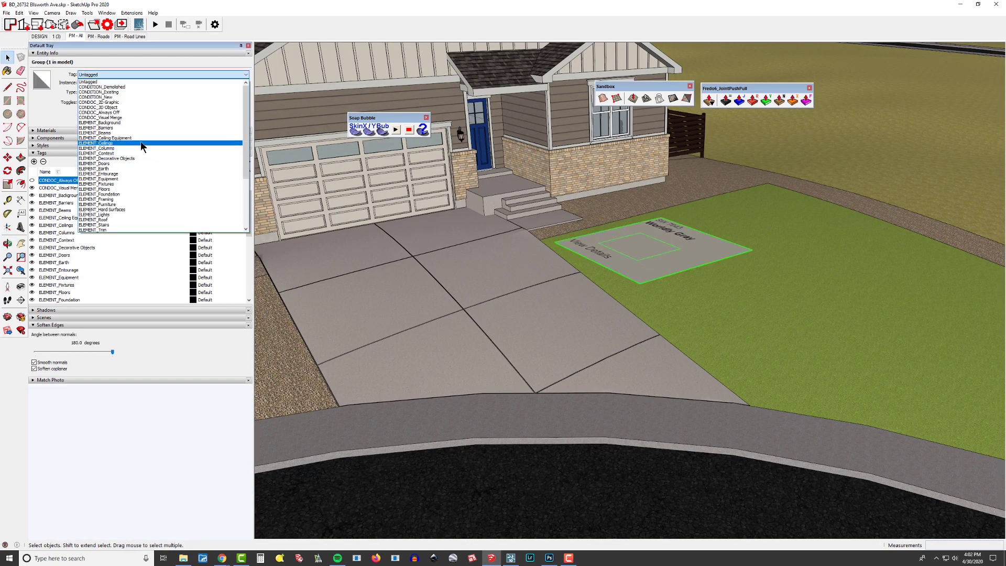
click(140, 112)
scroll(650, 282, down, 5)
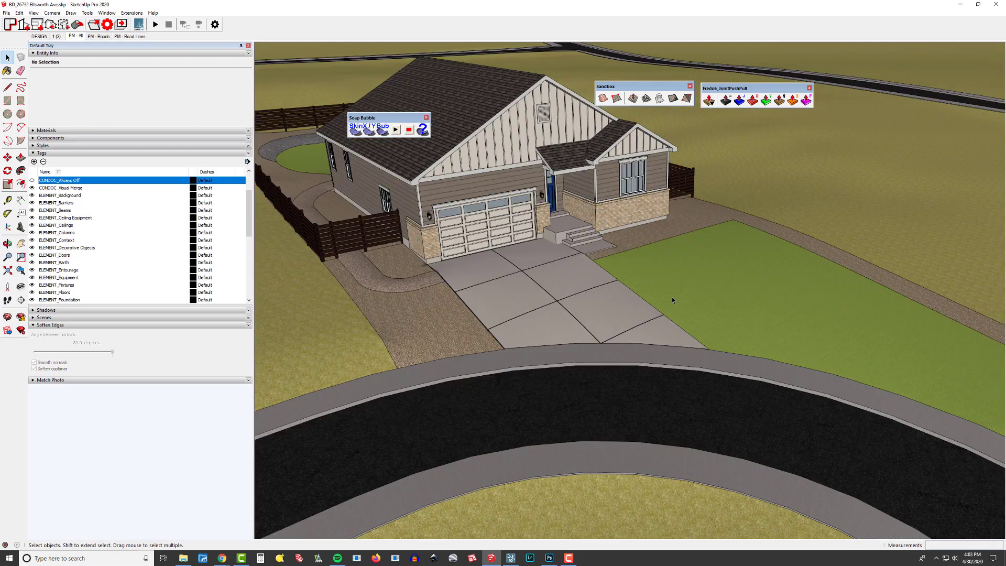
middle_drag(673, 299, 571, 262)
scroll(572, 262, up, 3)
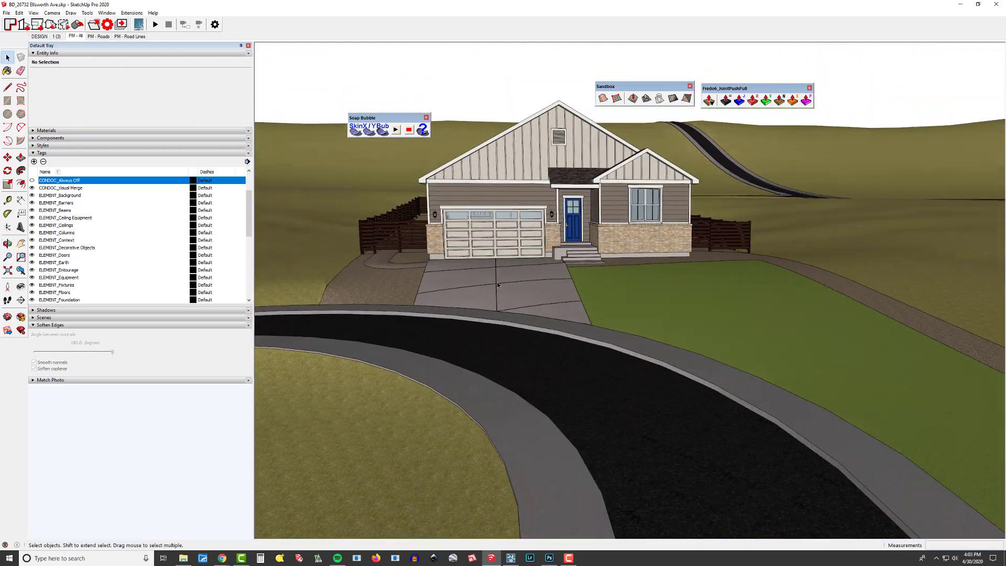
Switch to Lumion Pro, maximize its window, and view the driveway from the front of the house
key(alt+Tab)
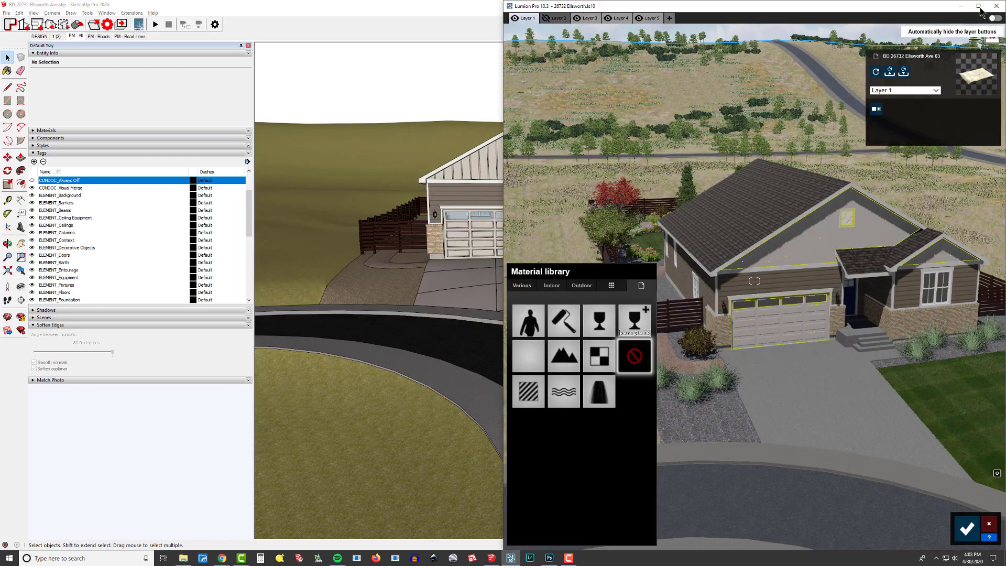
click(978, 6)
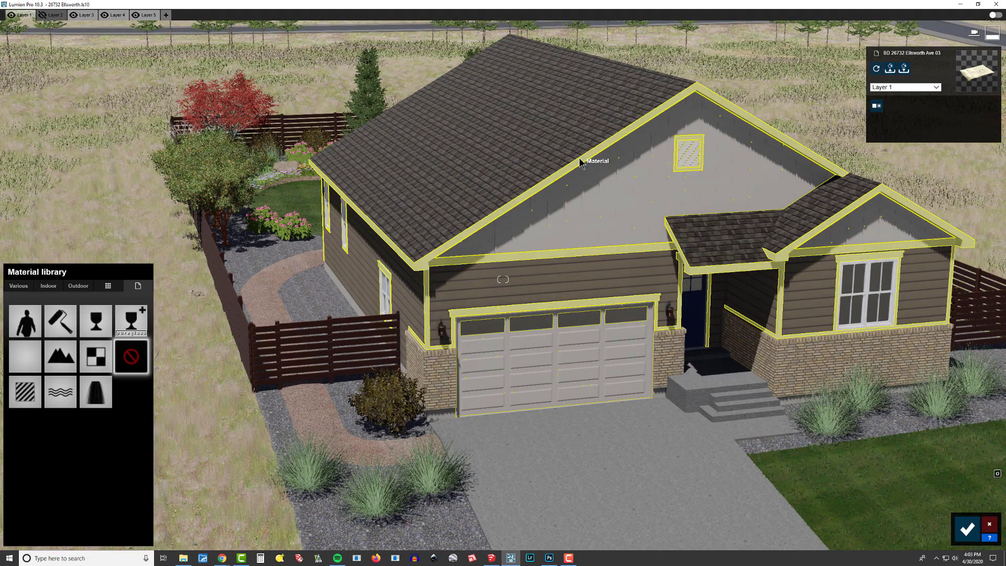
right_drag(393, 182, 791, 96)
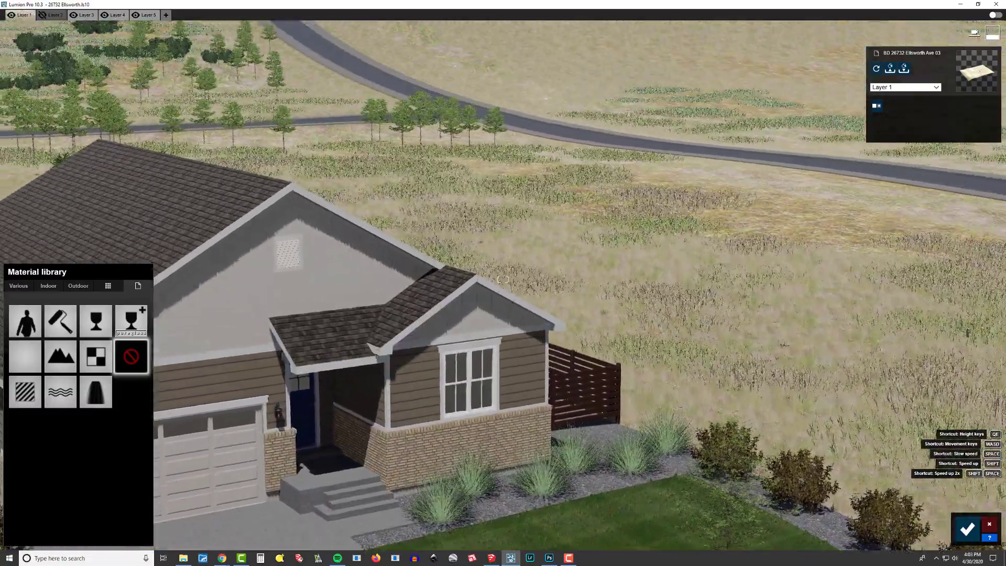
right_drag(503, 280, 563, 267)
key(w)
key(e)
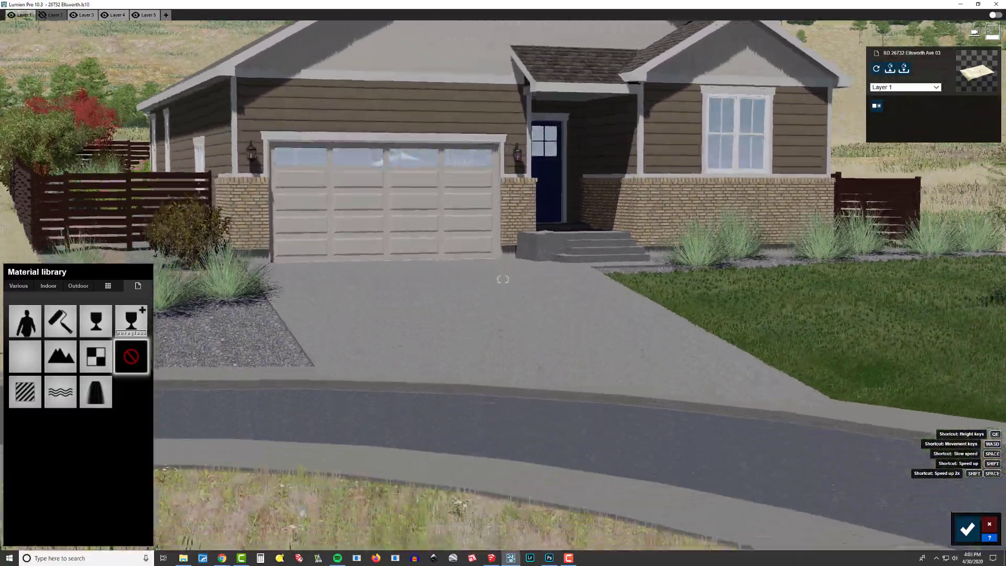
key(e)
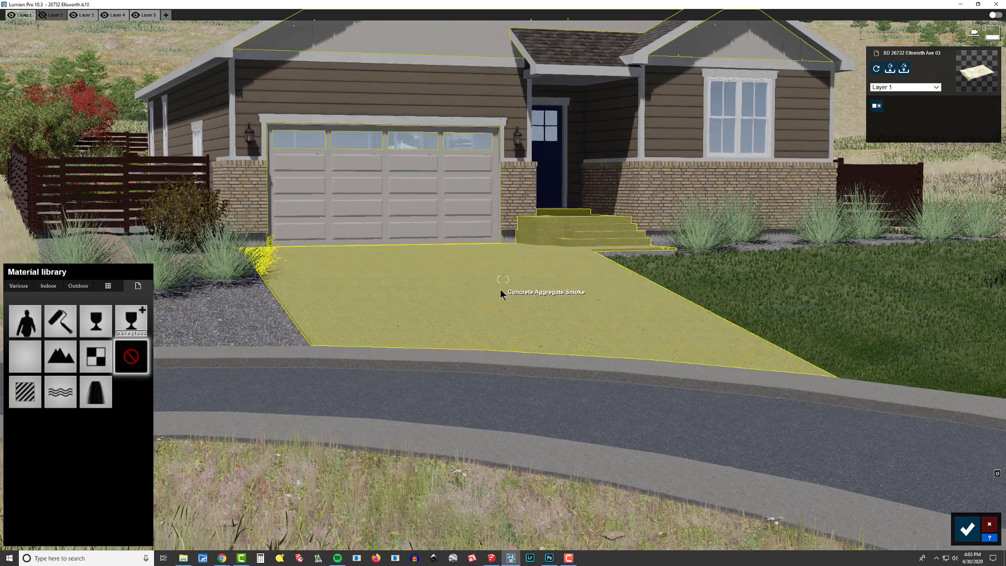
Open the driveway's Concrete Aggregate Smoke material and save the material editor changes
click(499, 289)
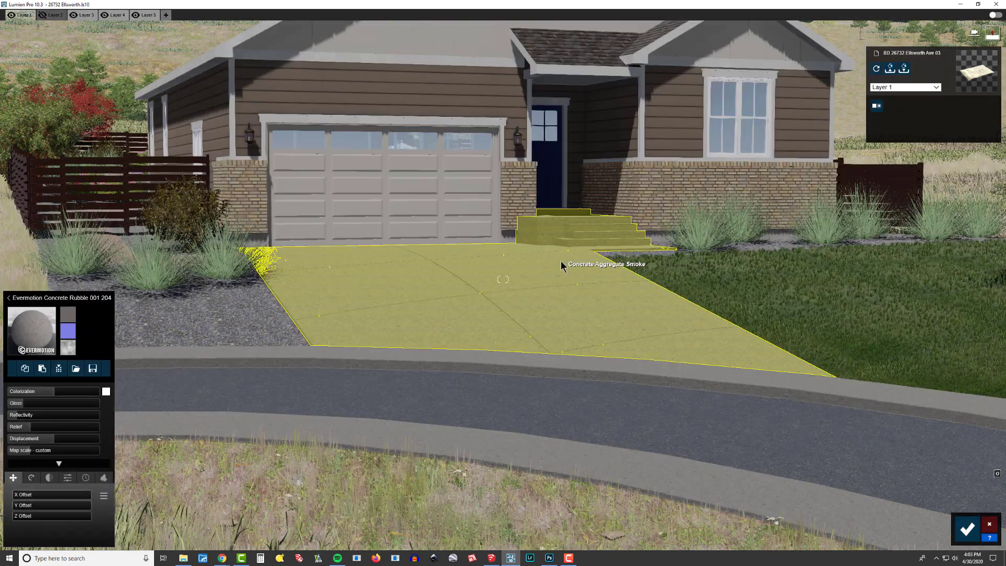
click(966, 530)
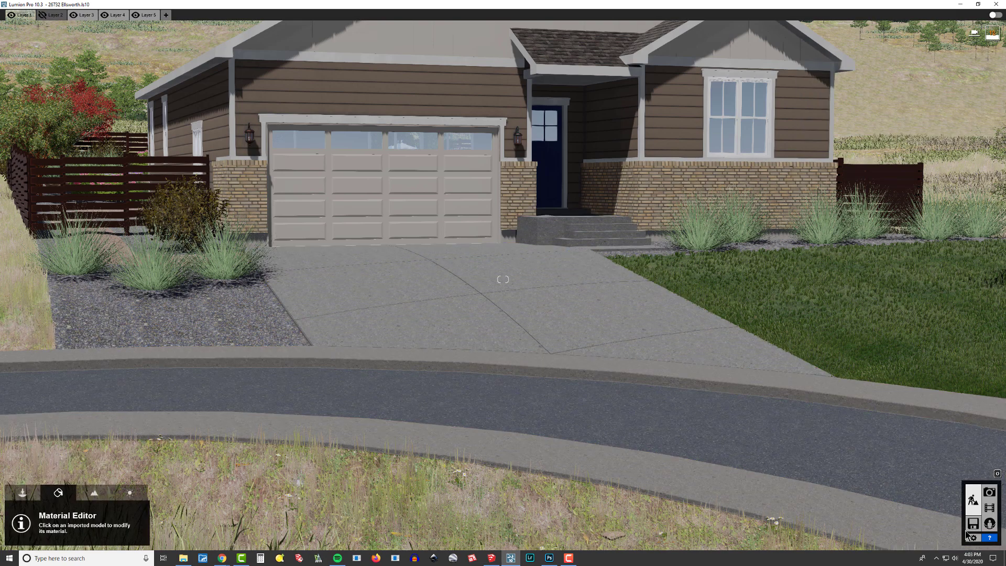
Enter Photo mode and review how the driveway looks in saved photos 1 and 2
click(990, 493)
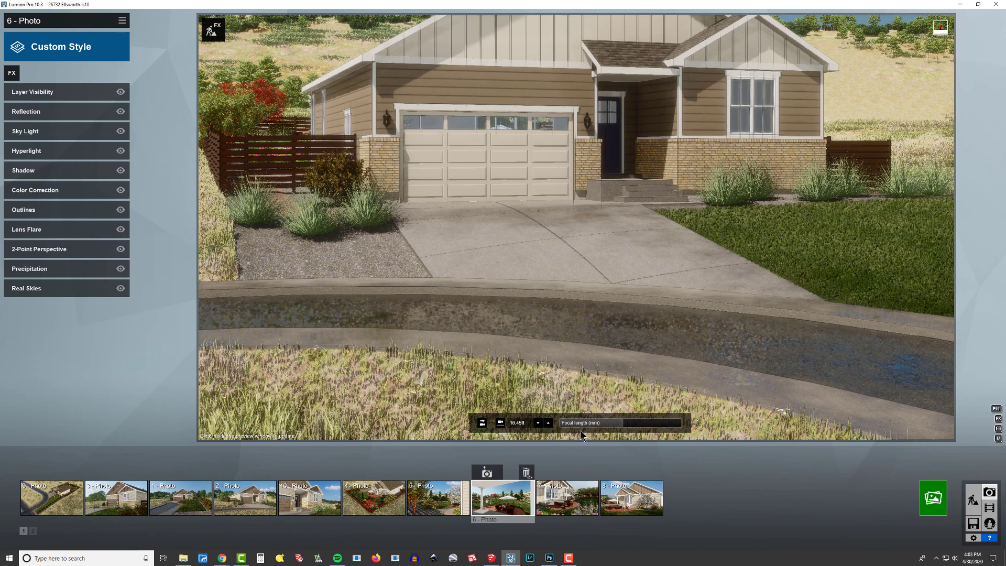
click(181, 500)
click(183, 504)
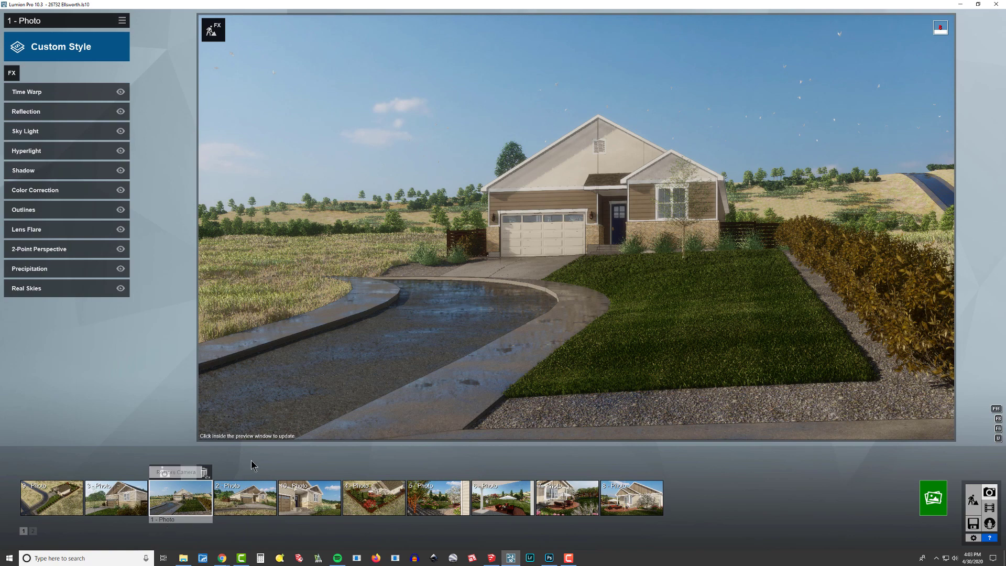
click(255, 511)
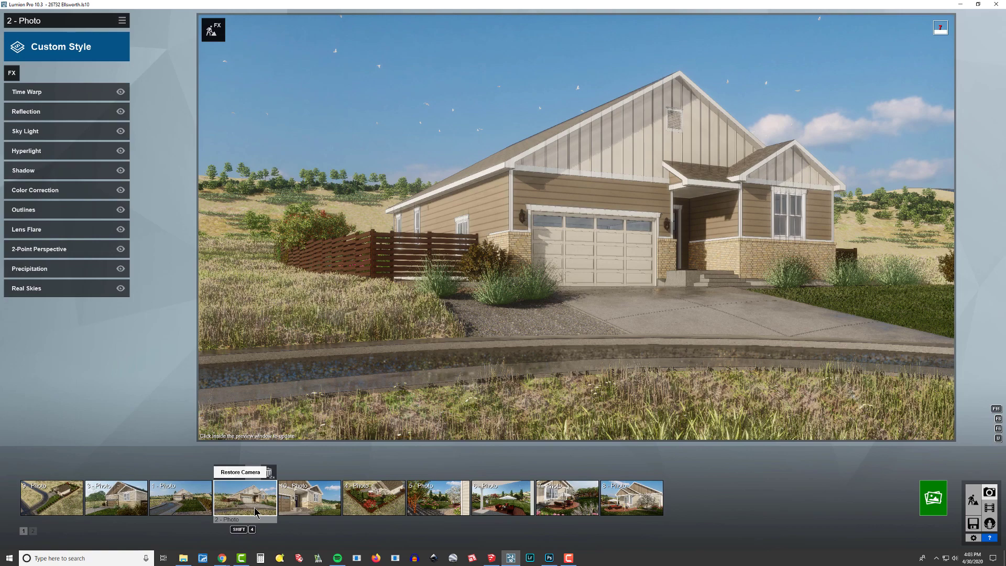
Examine the driveway joints up close from several angles in photo 2, and restore the photo's saved camera
right_drag(705, 350, 754, 377)
key(w)
right_drag(576, 227, 613, 315)
key(s)
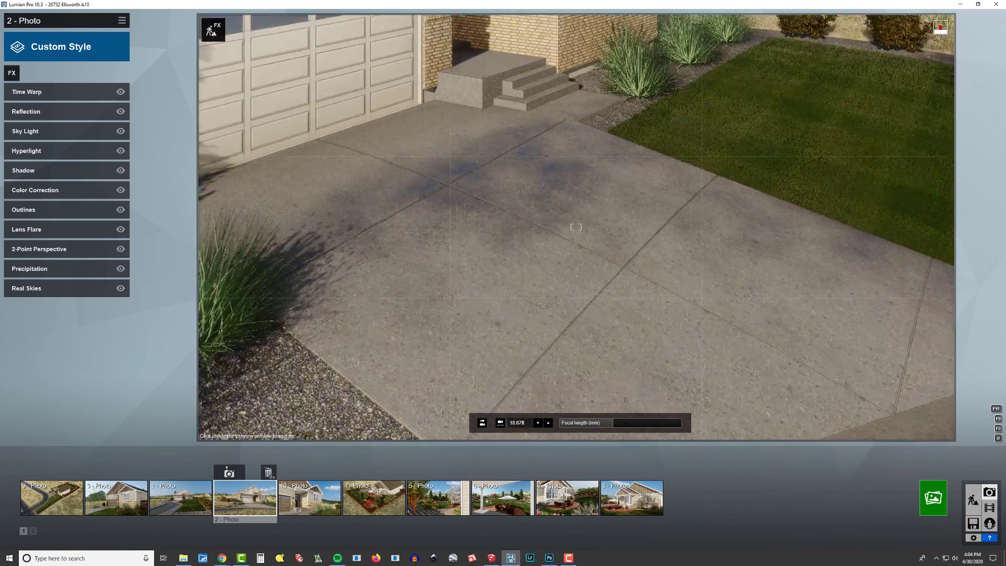
key(q)
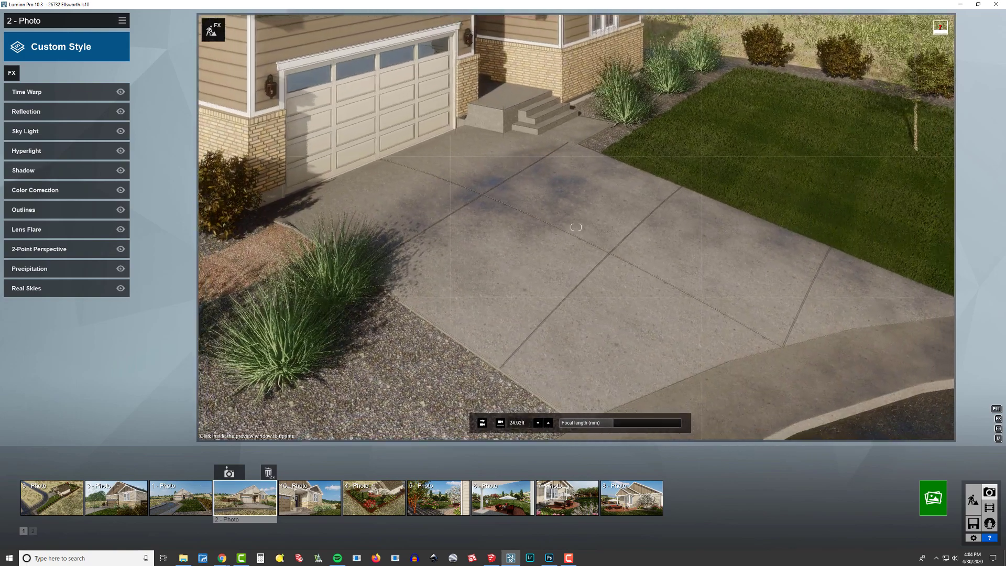
mouse_move(576, 227)
right_down()
mouse_move(749, 227)
mouse_move(588, 227)
right_up()
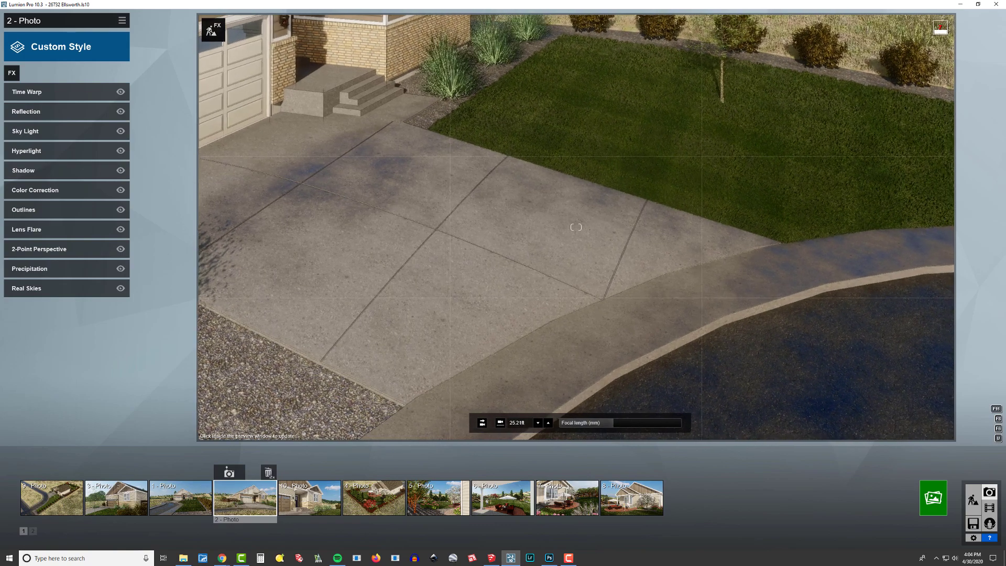
key(s)
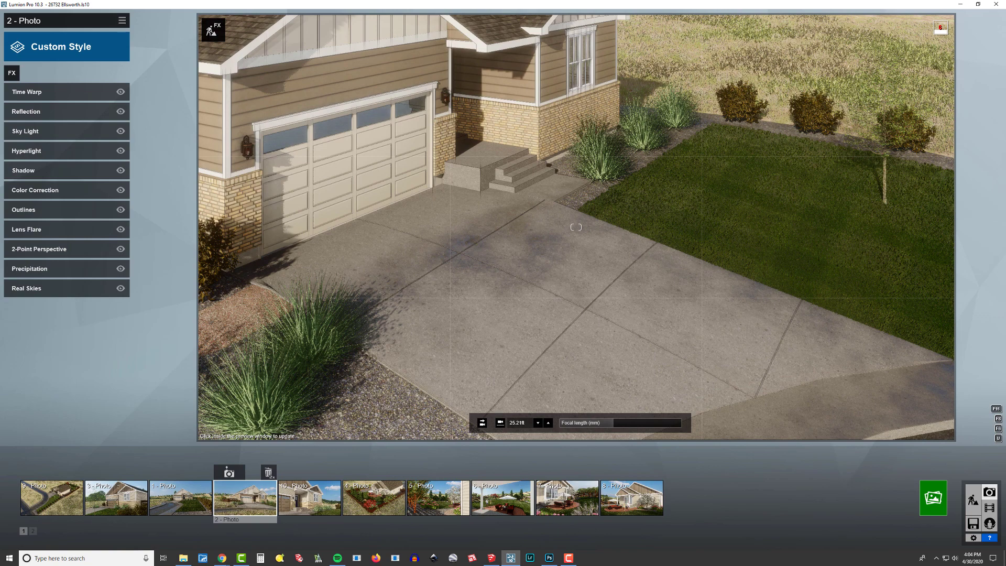
click(258, 500)
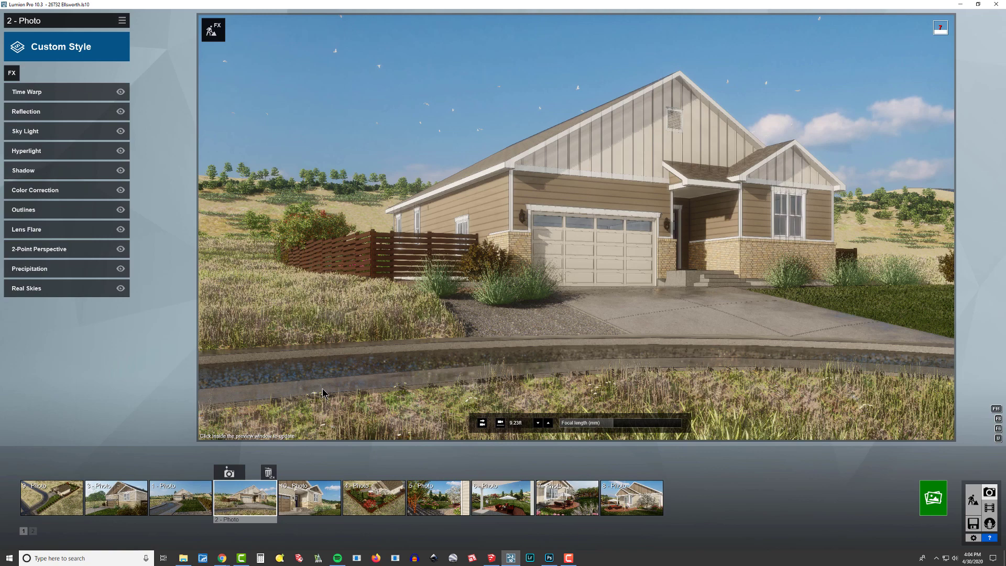
Review saved photos 10, 2, 9, 6 and 7 to check the porch, driveway, aerial and backyard patio views
click(330, 486)
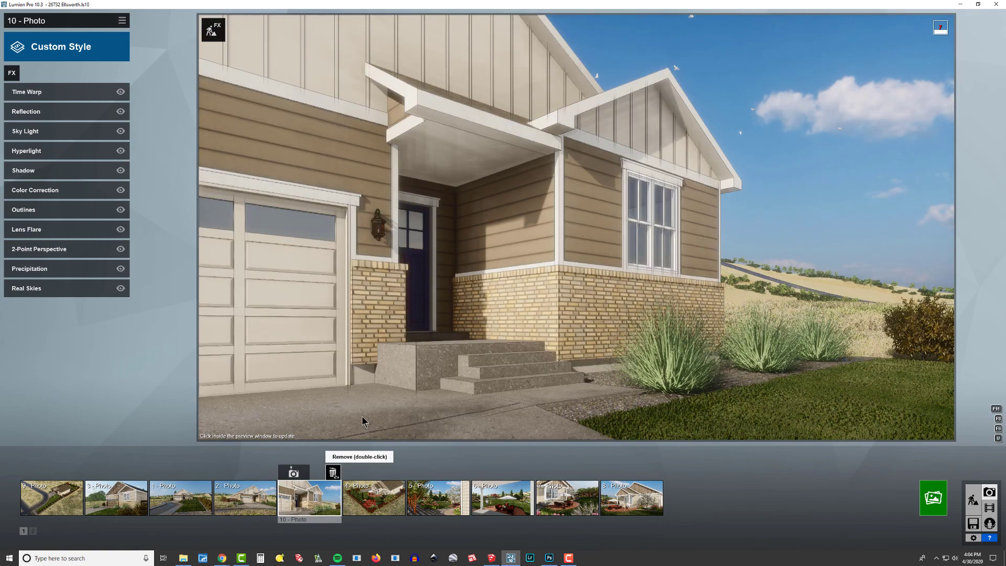
click(239, 500)
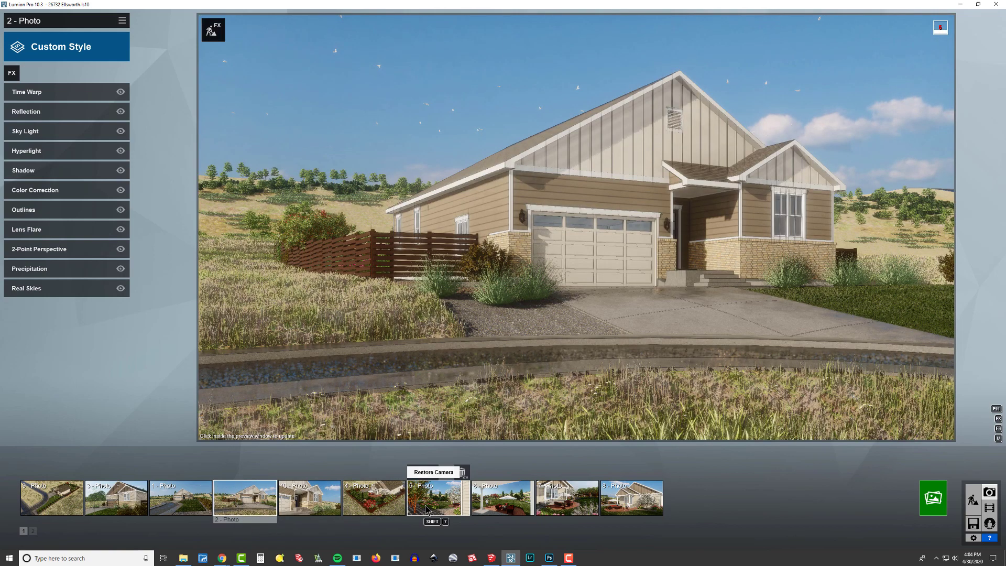
click(60, 505)
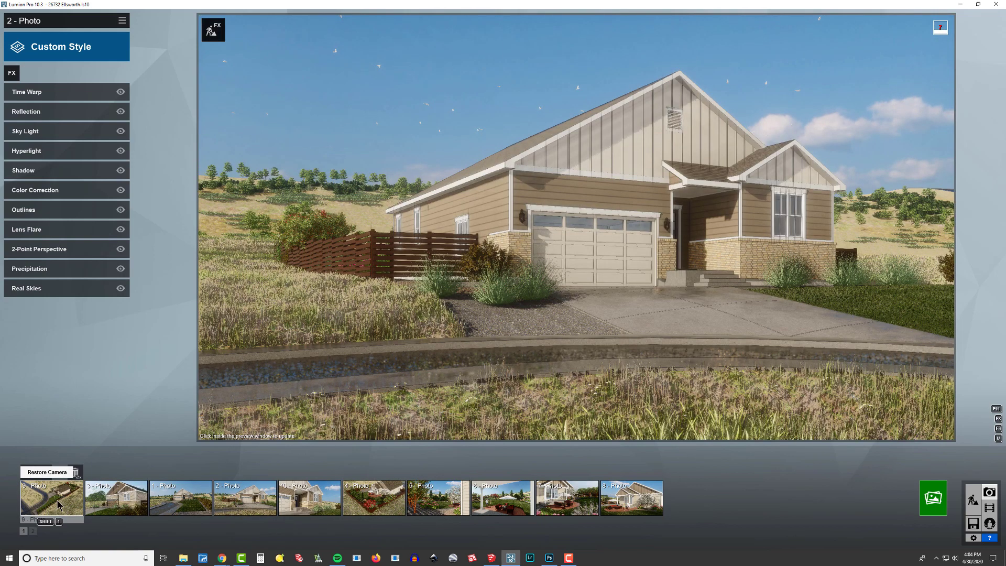
click(674, 355)
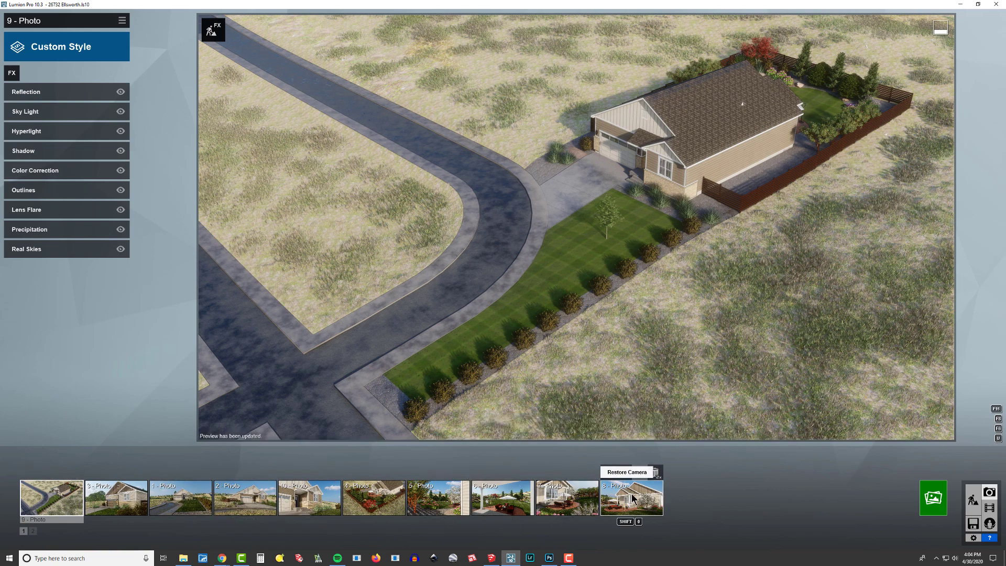
click(518, 500)
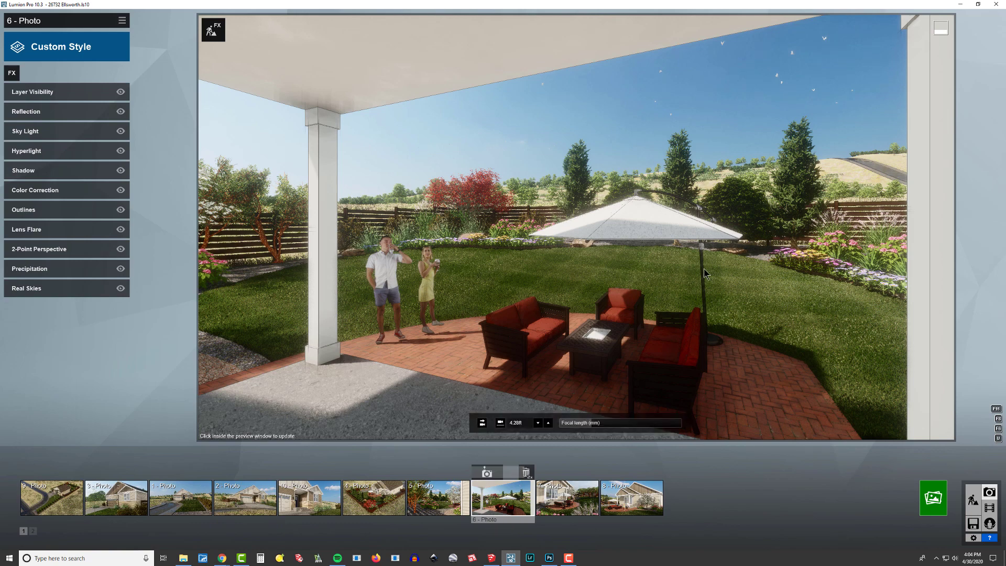
click(563, 500)
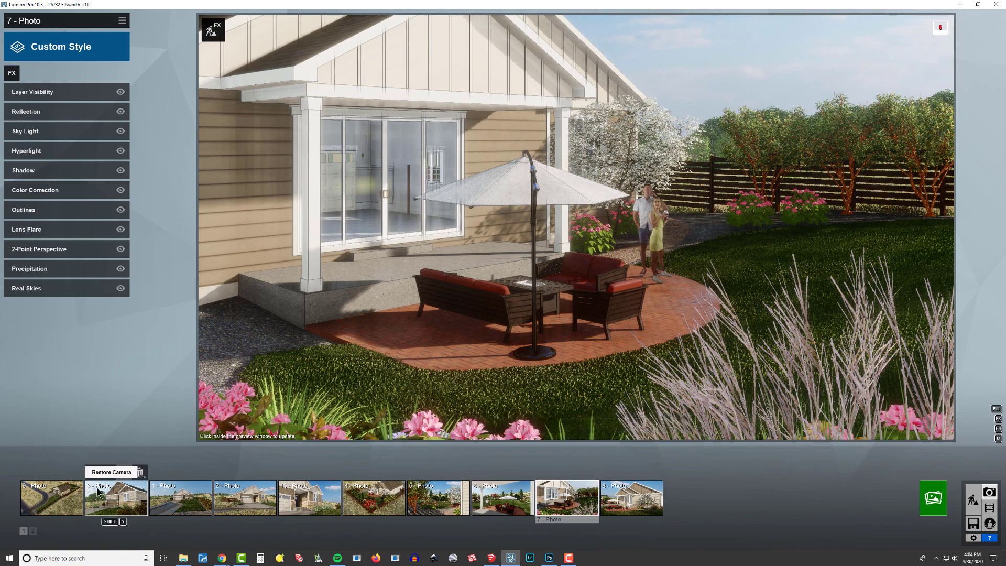
Render the full photo set at Print size 3840x2160, saving it as JPG files named 200430 in a new 4k folder inside the 200430 folder
click(934, 499)
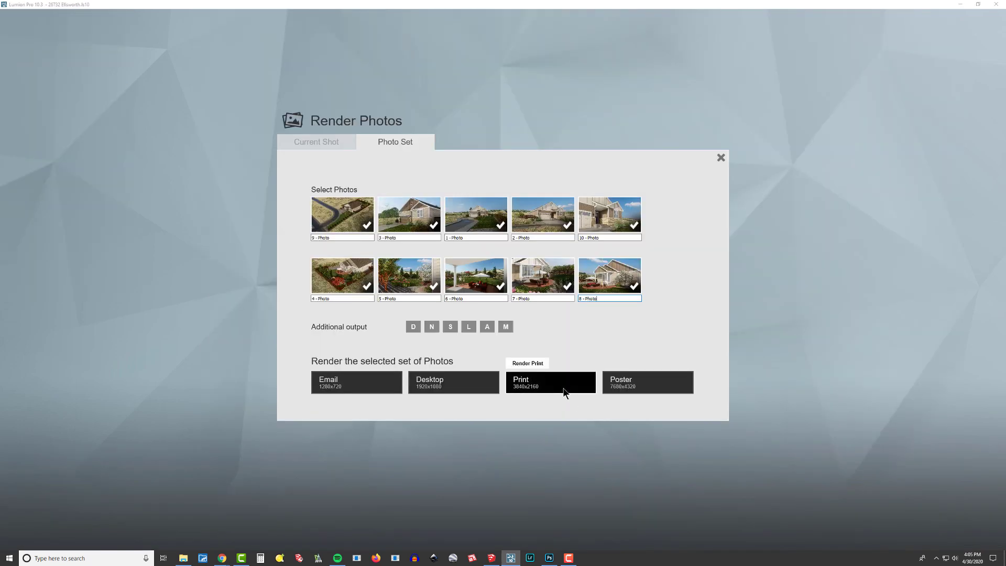
click(565, 393)
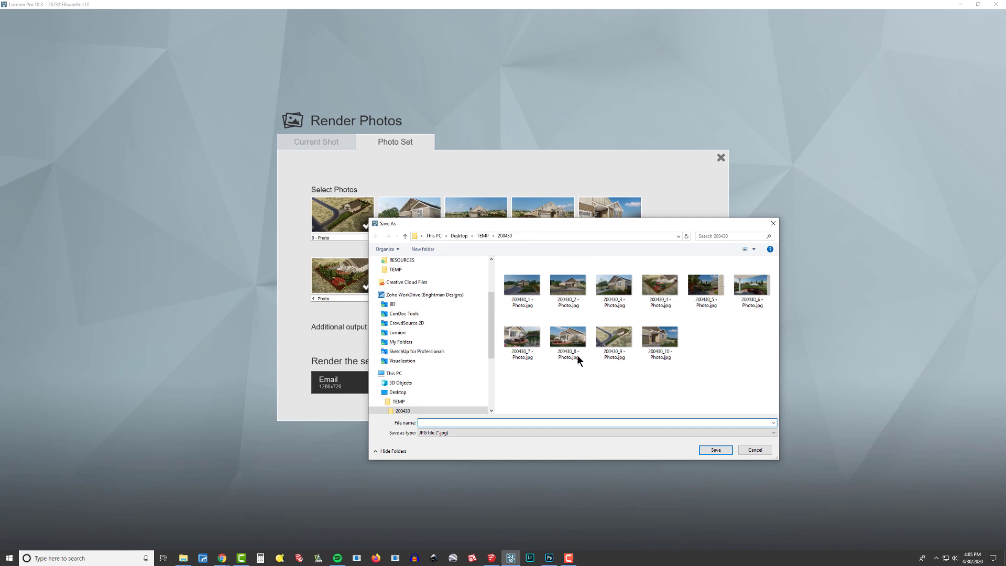
key(ctrl+shift+n)
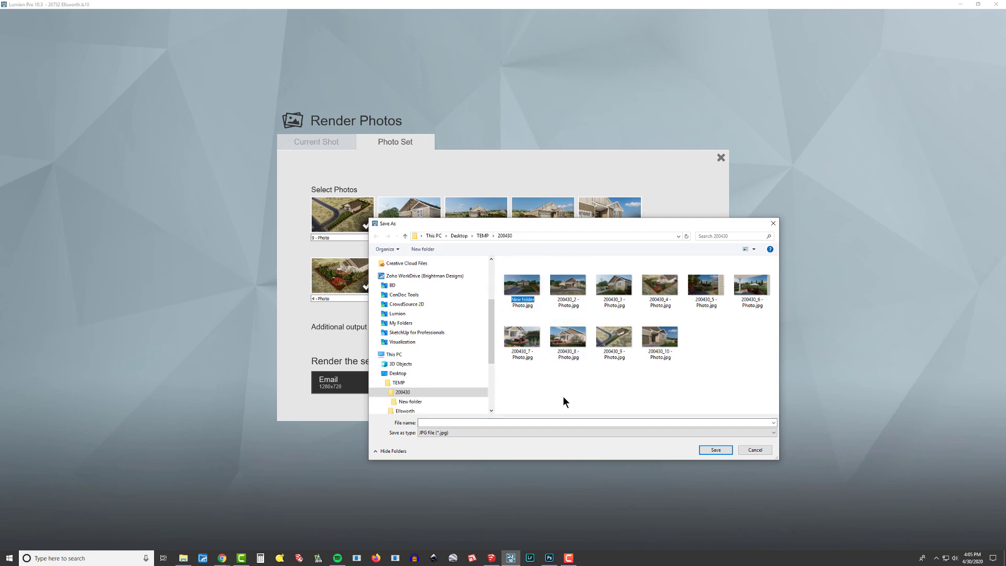
text(4)
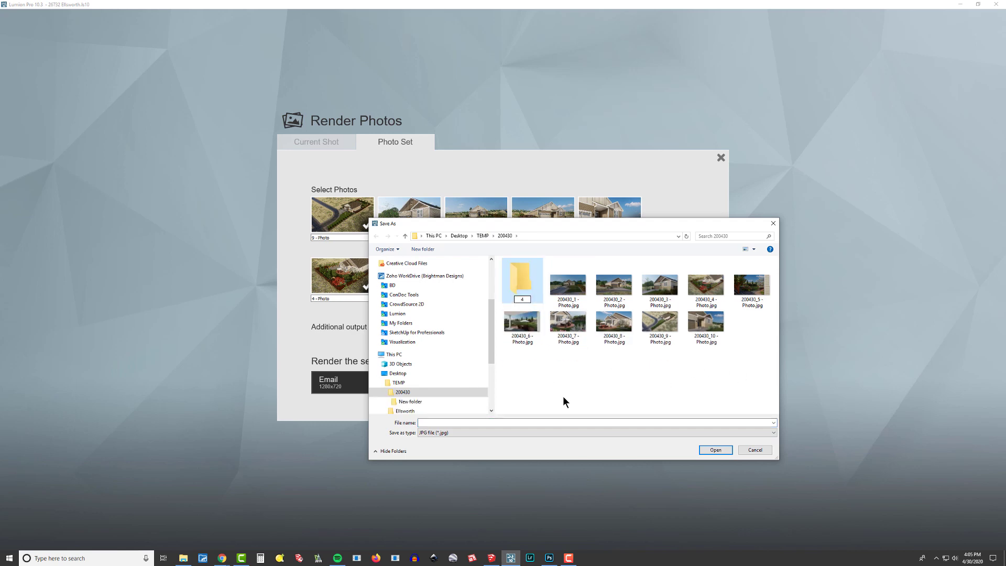
text(k)
key(Return)
key(Return)
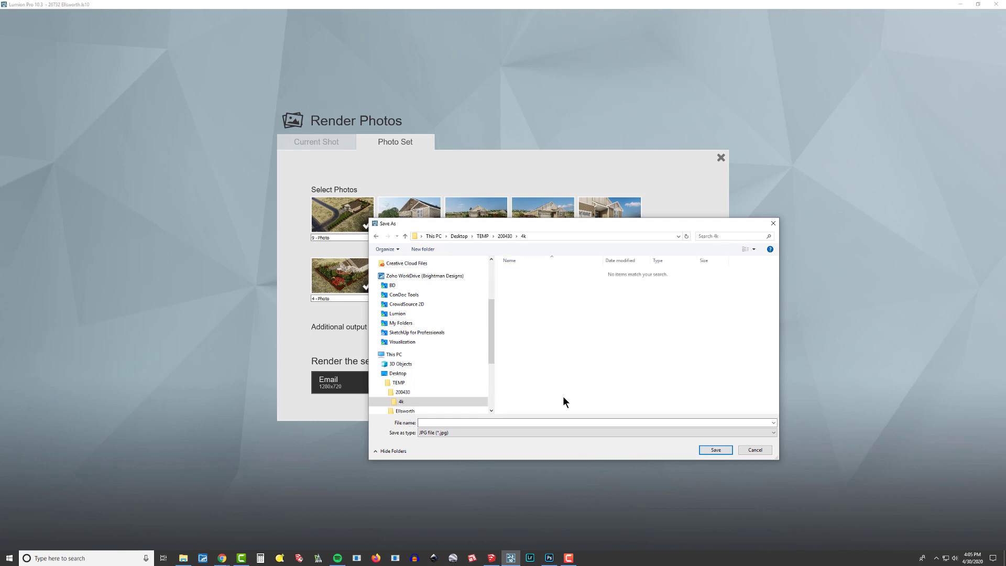
click(538, 422)
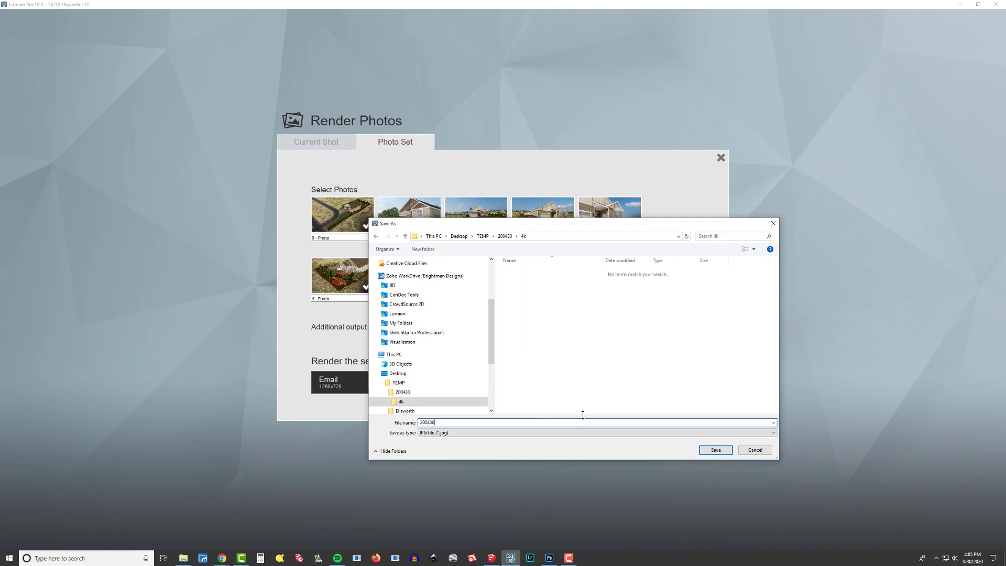
key(Return)
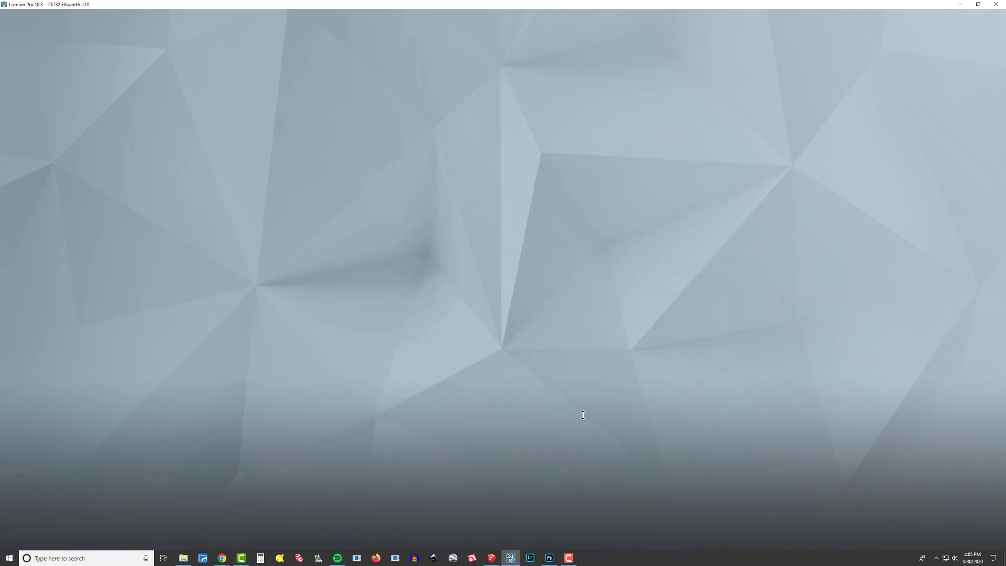